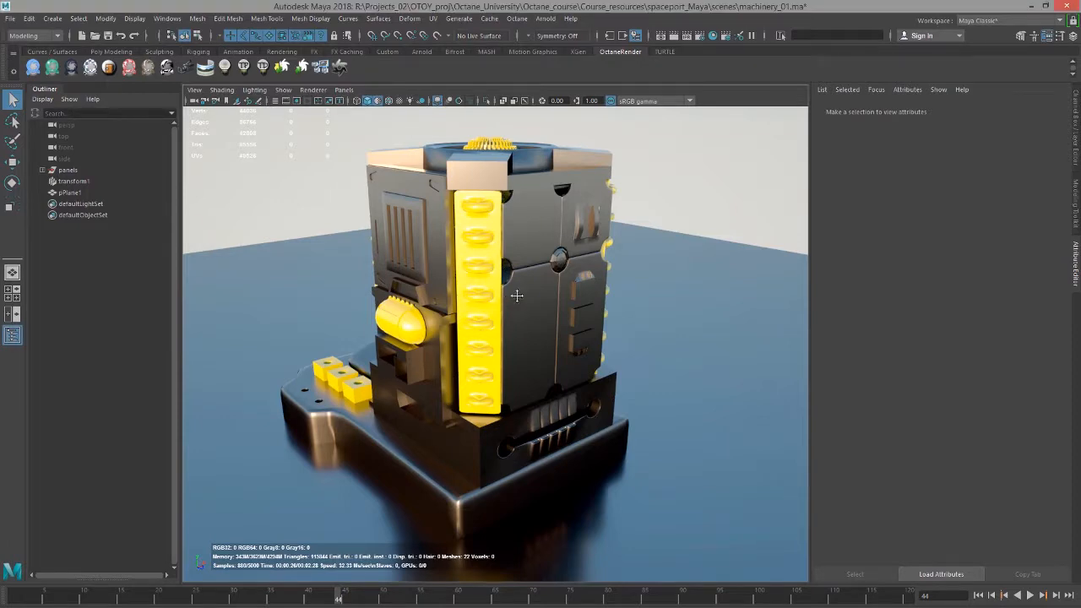
- Open the Hypershade and list Octane's geometric textures
{"action": "left_click_drag", "start_coordinate": [508, 297], "coordinate": [556, 241], "text": "alt"}
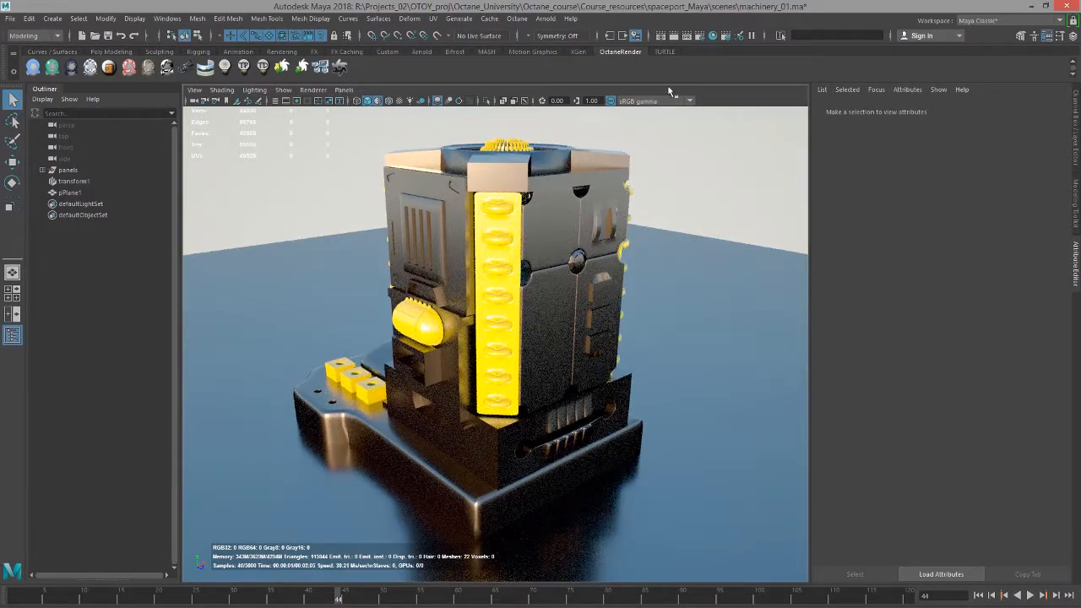
{"action": "left_click", "coordinate": [714, 36]}
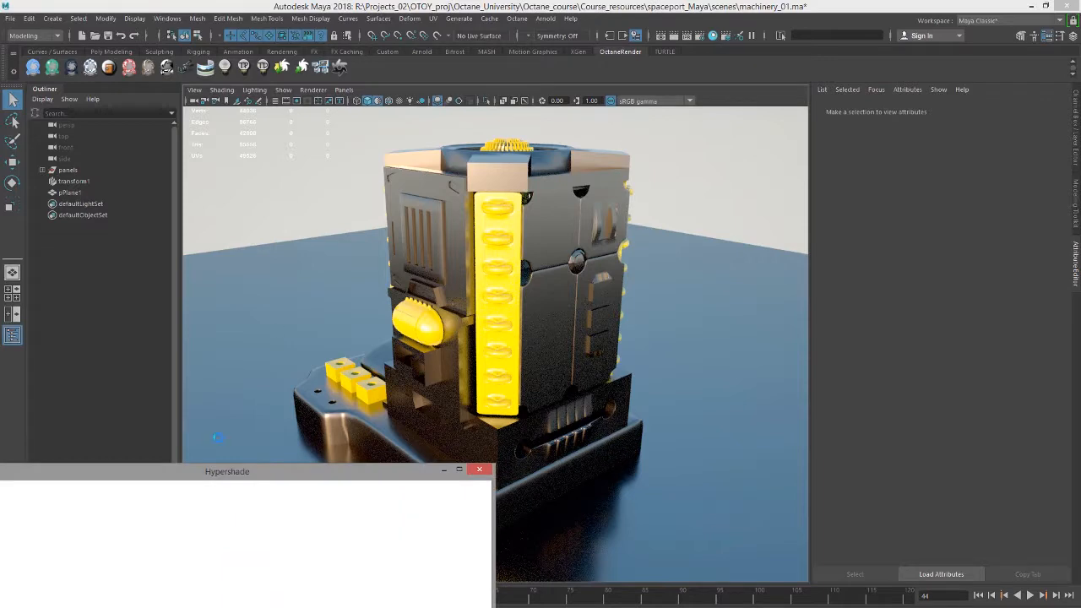
{"action": "left_click_drag", "start_coordinate": [267, 471], "coordinate": [470, 46]}
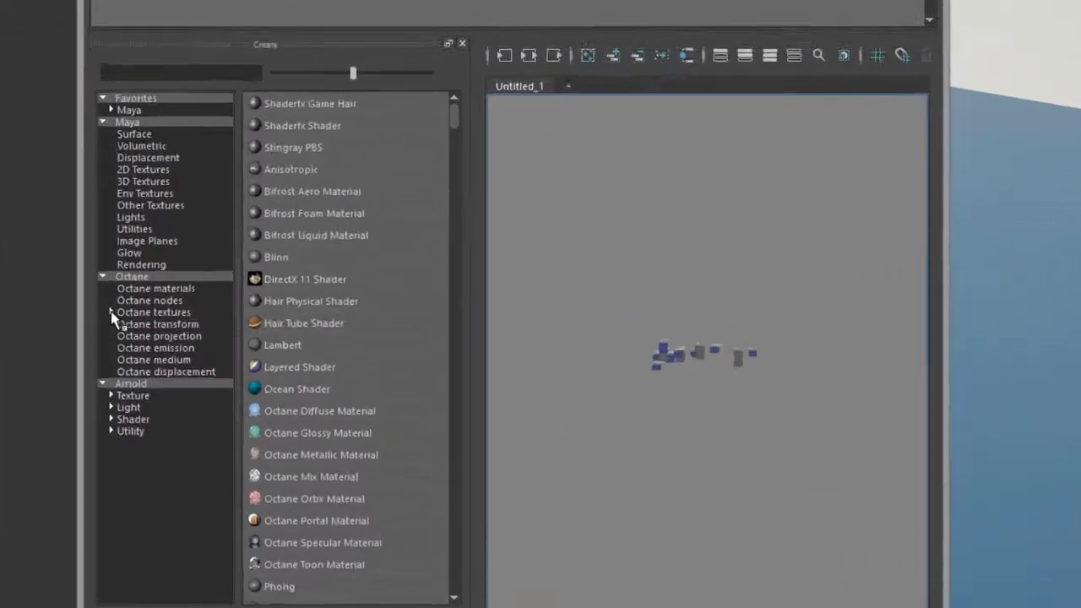
{"action": "left_click", "coordinate": [184, 374]}
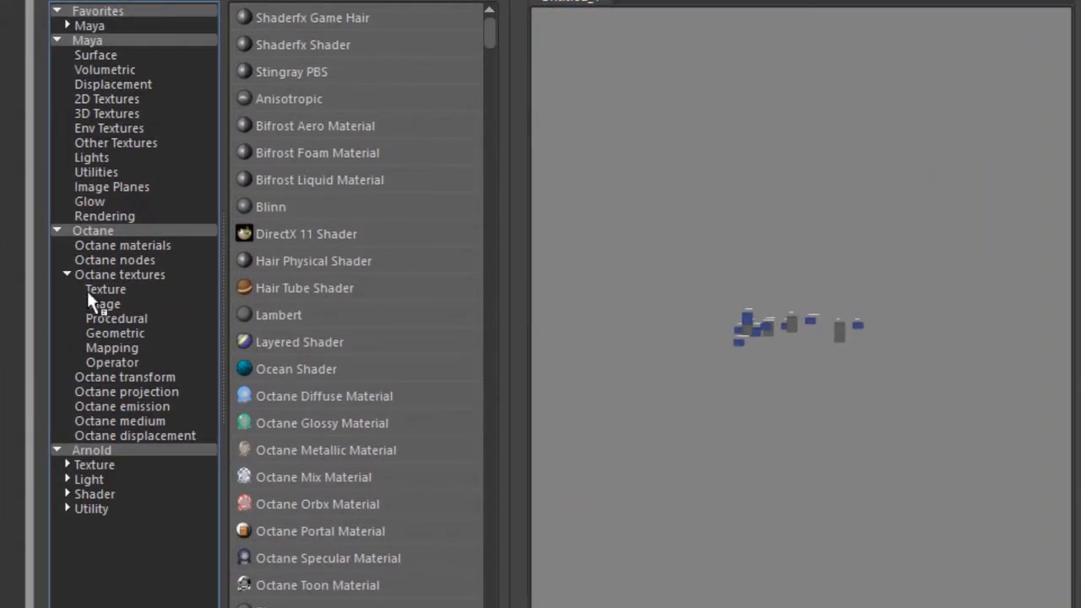
{"action": "left_click", "coordinate": [141, 334]}
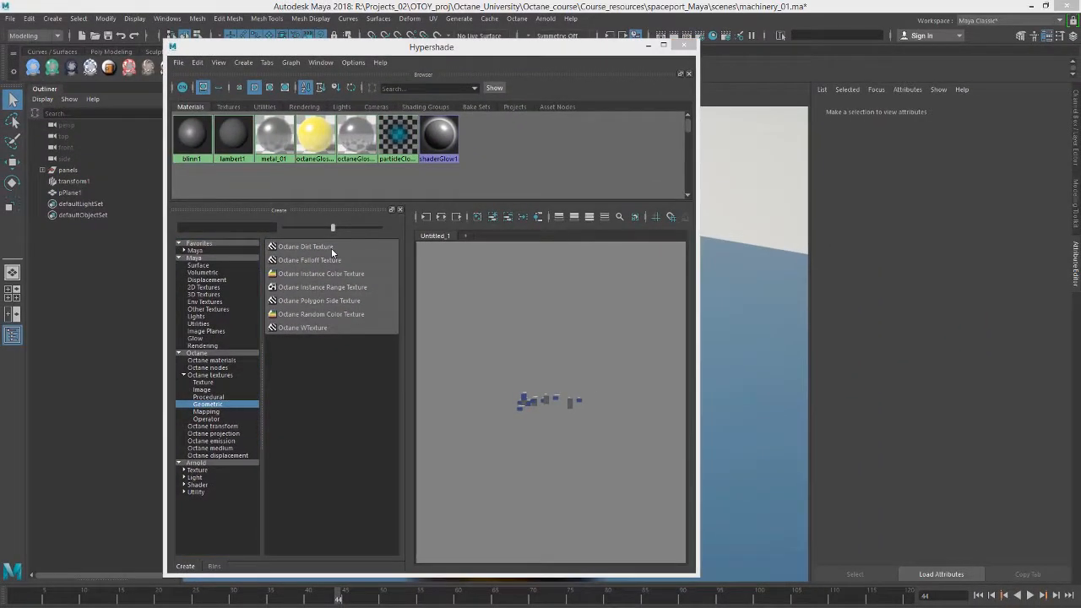
- Select the yellow Octane glossy material and break the RGB spectrum texture connection on its Diffuse attribute
{"action": "left_click", "coordinate": [321, 142]}
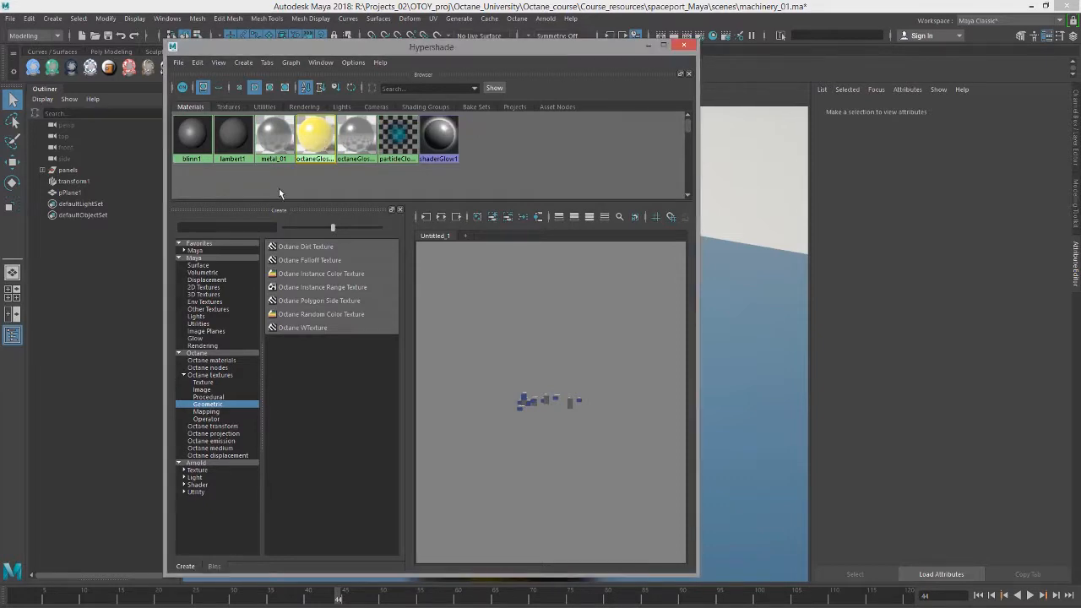
{"action": "left_click_drag", "start_coordinate": [431, 48], "coordinate": [142, 461]}
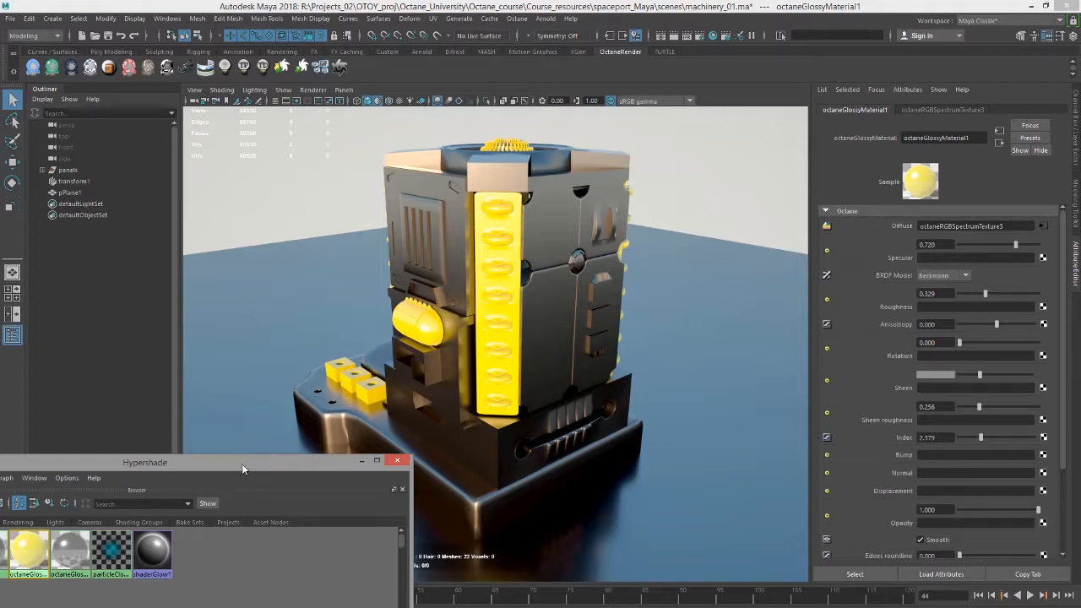
{"action": "left_click_drag", "start_coordinate": [242, 464], "coordinate": [0, 407]}
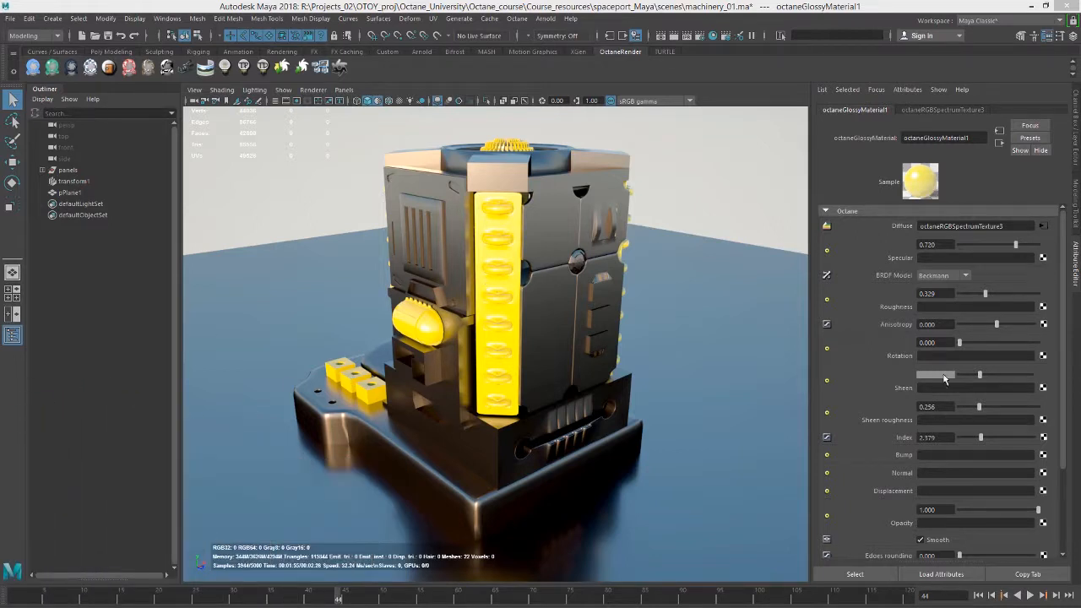
{"action": "right_click", "coordinate": [902, 225]}
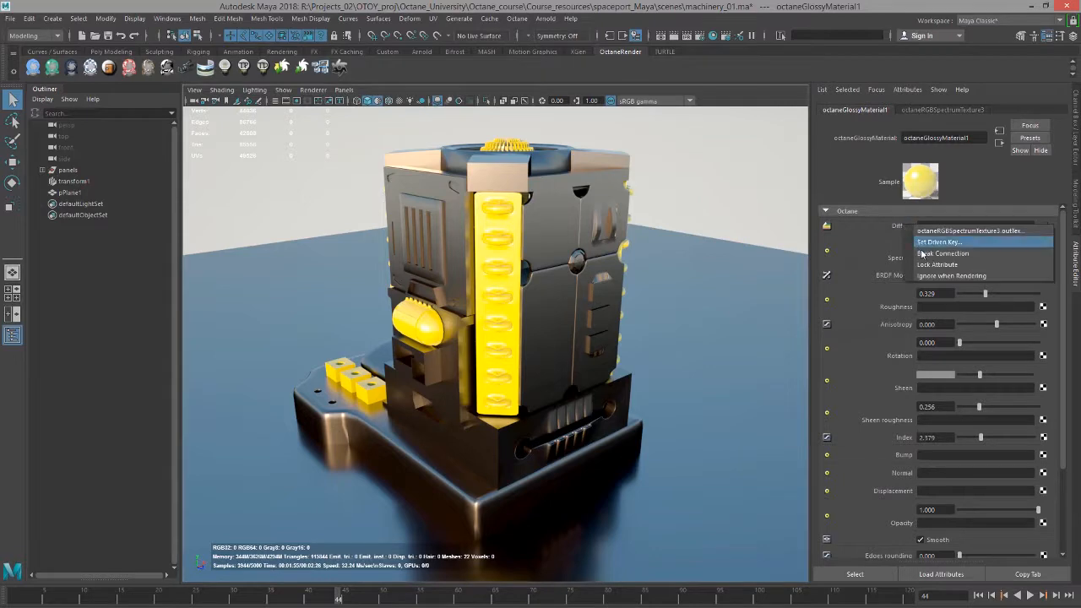
{"action": "left_click", "coordinate": [944, 253]}
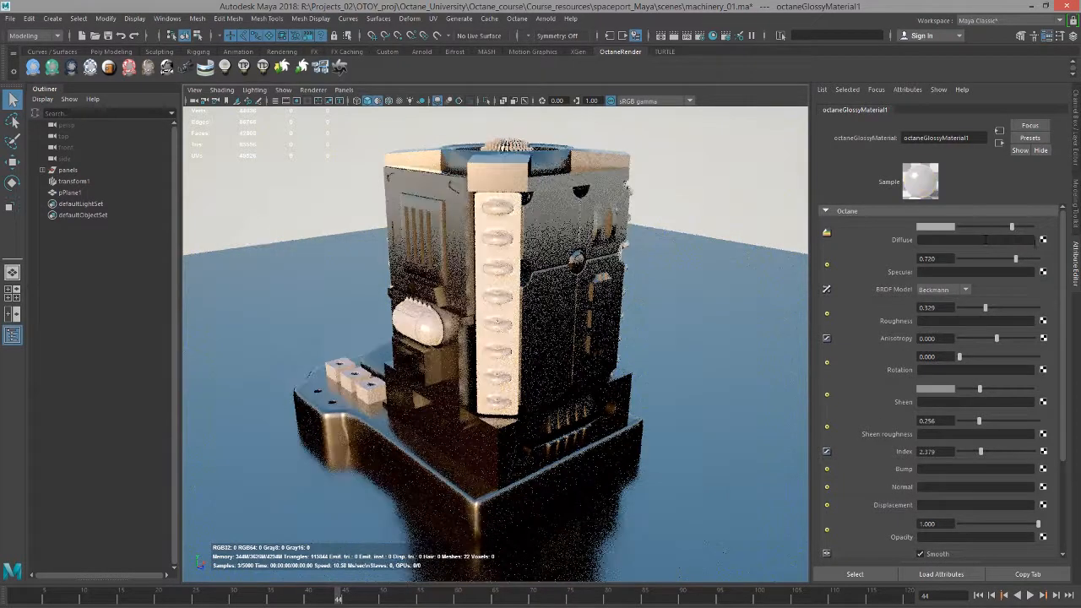
- Connect a new Octane Dirt Texture to the glossy material's Diffuse attribute
{"action": "left_click", "coordinate": [1045, 240]}
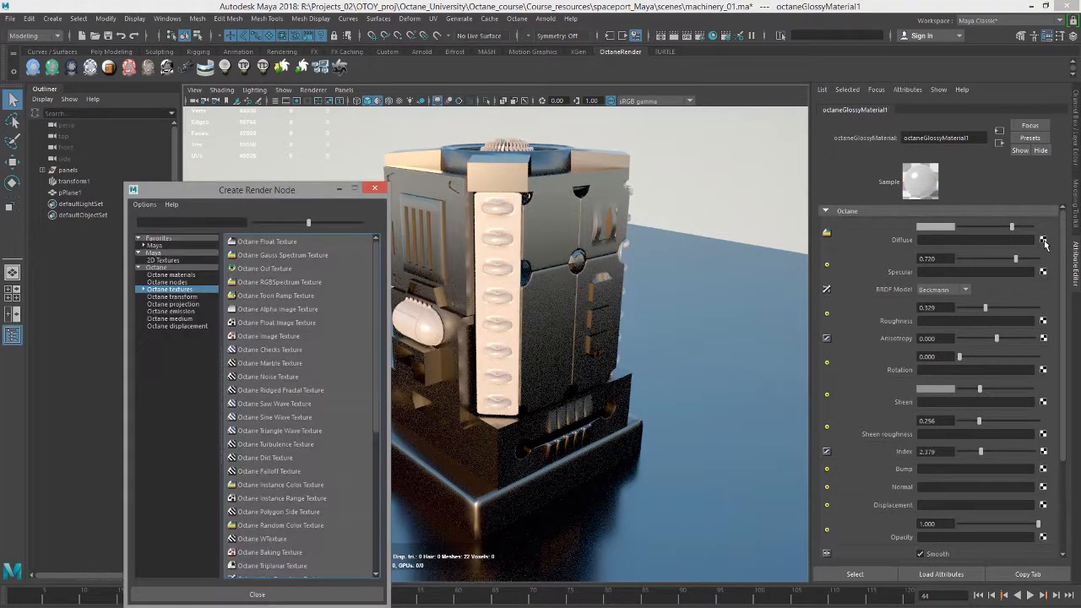
{"action": "left_click", "coordinate": [144, 290]}
{"action": "left_click", "coordinate": [179, 319]}
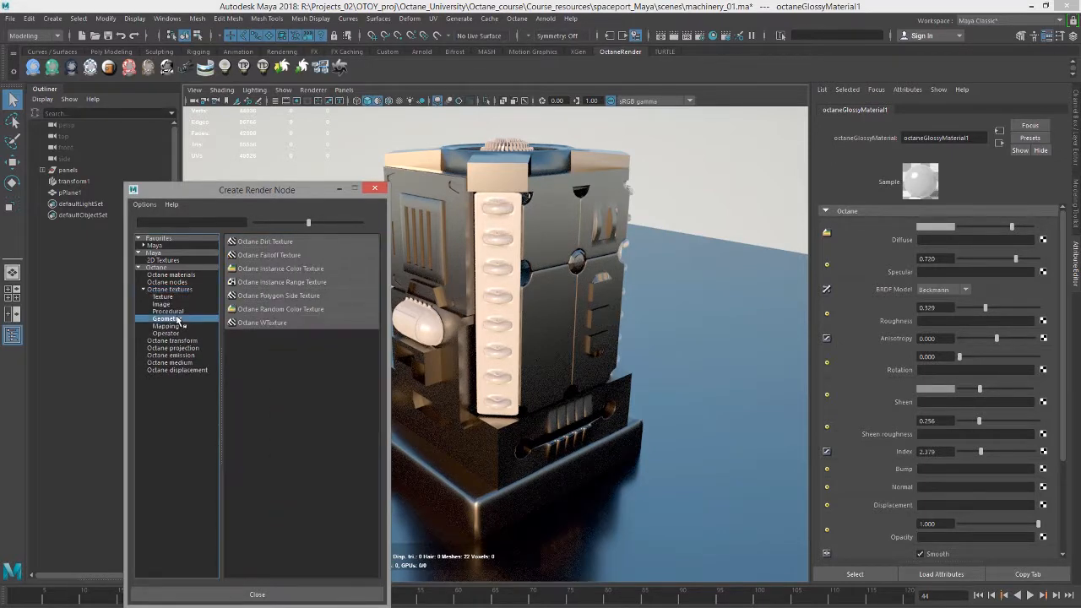
{"action": "left_click", "coordinate": [289, 242]}
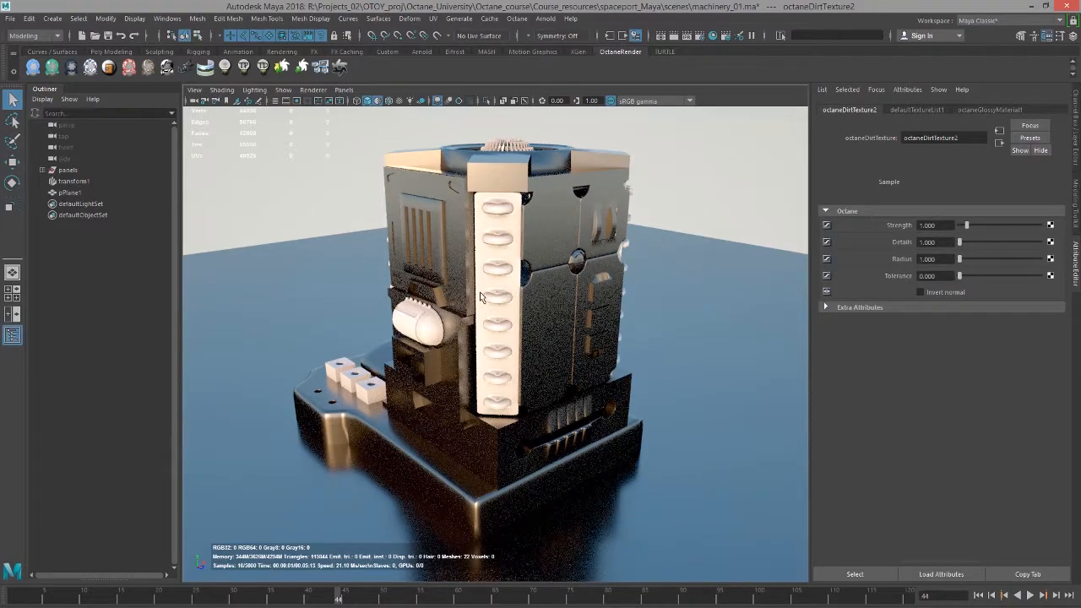
- Raise the dirt texture's Strength to 3.725 with the raised strip on the machine in close view
{"action": "right_click_drag", "start_coordinate": [523, 300], "coordinate": [560, 309], "text": "alt"}
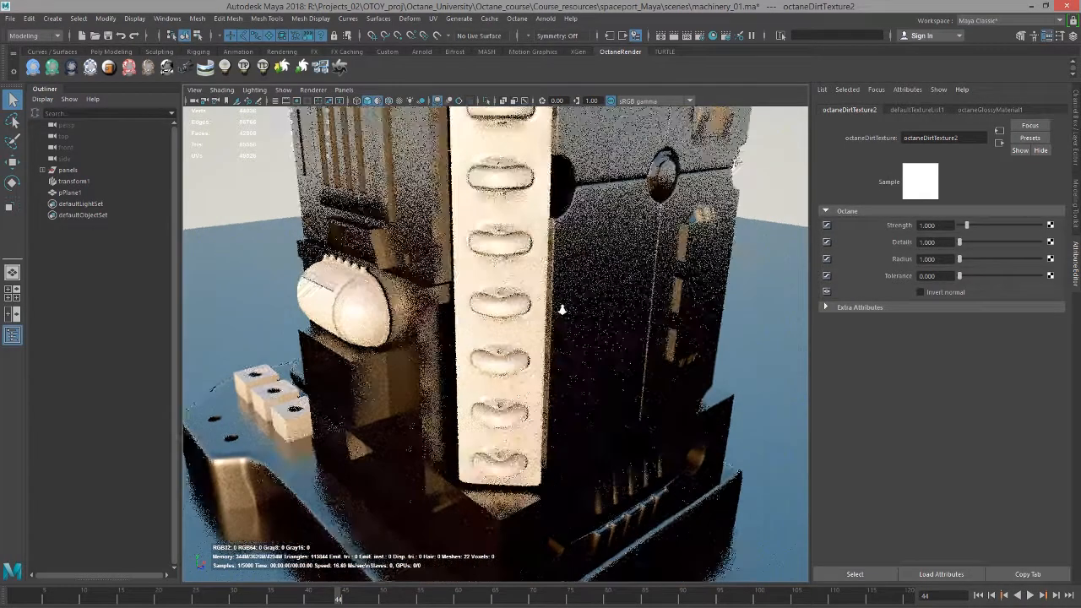
{"action": "middle_click_drag", "start_coordinate": [536, 277], "coordinate": [516, 380], "text": "alt"}
{"action": "left_click_drag", "start_coordinate": [513, 317], "coordinate": [510, 272], "text": "alt"}
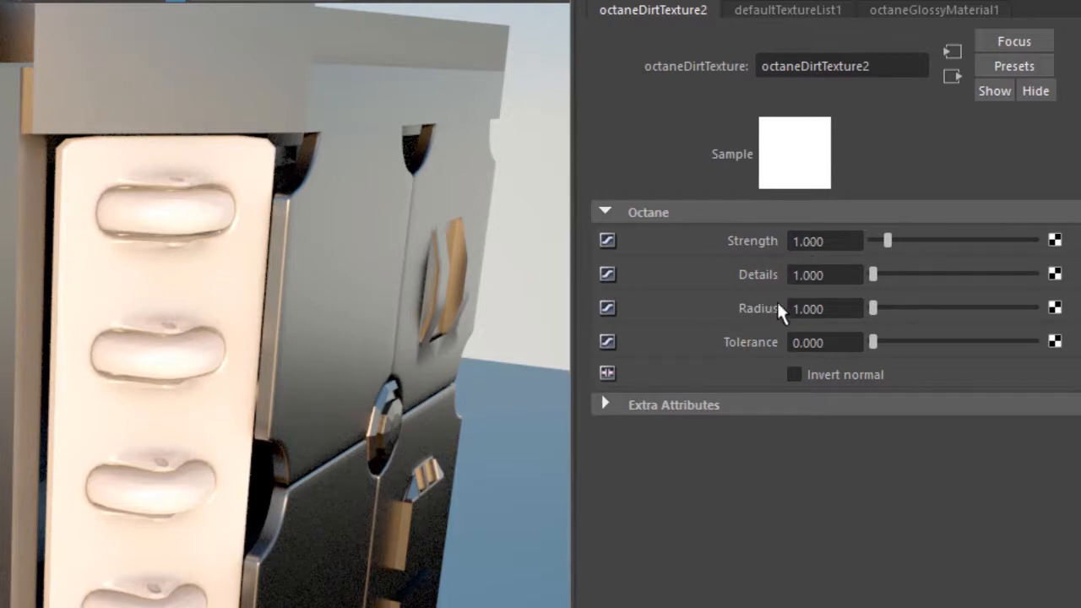
{"action": "left_click_drag", "start_coordinate": [887, 245], "coordinate": [933, 254]}
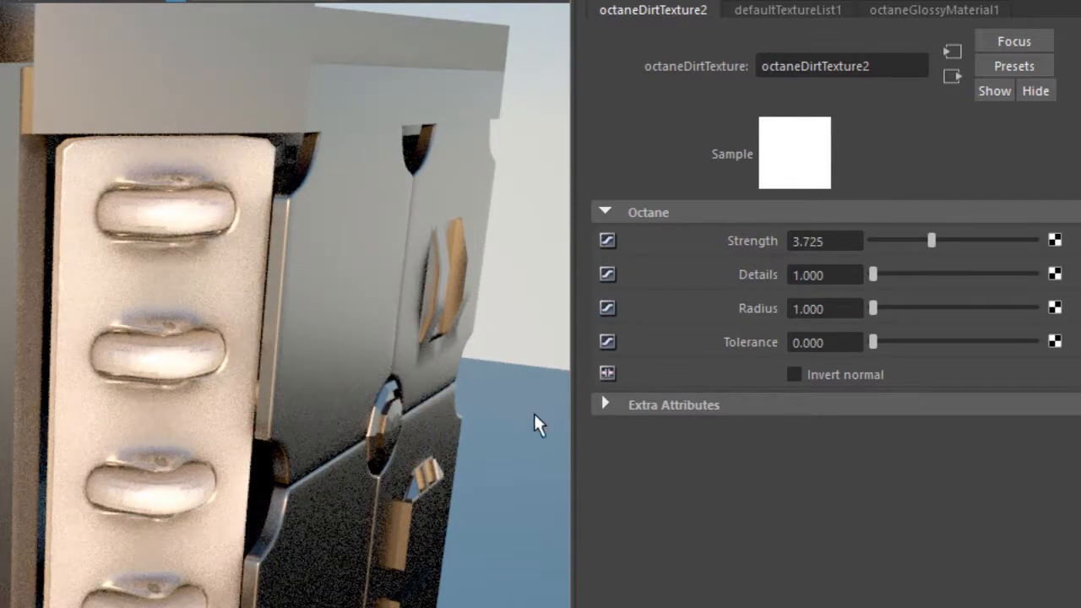
- Try a Details value of 14.246 on the dirt texture and set it back to 1
{"action": "left_click_drag", "start_coordinate": [878, 281], "coordinate": [899, 280]}
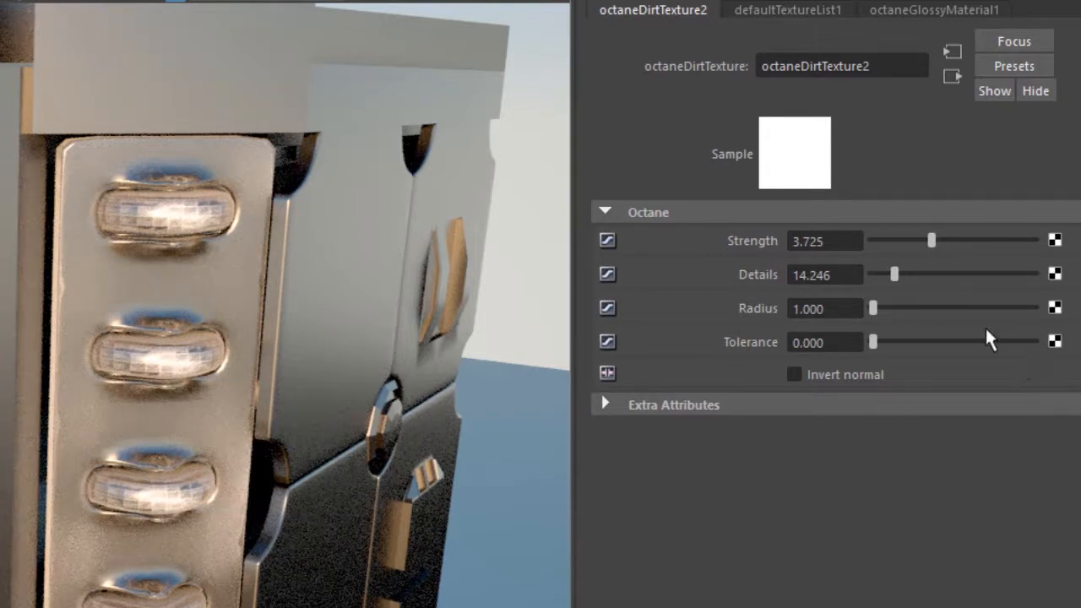
{"action": "left_click", "coordinate": [833, 280]}
{"action": "left_click_drag", "start_coordinate": [833, 279], "coordinate": [622, 240]}
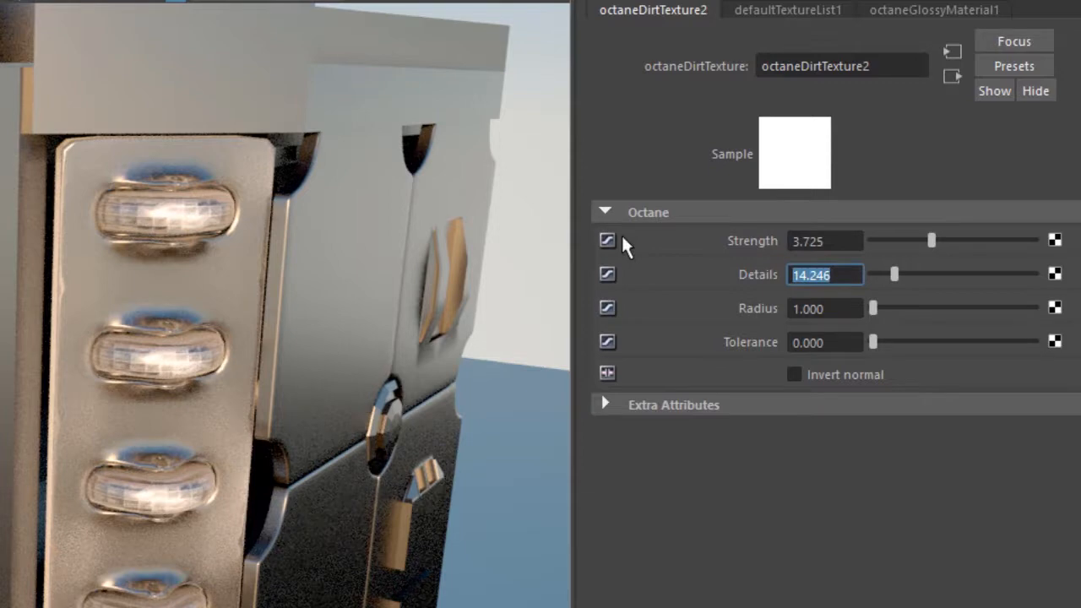
{"action": "type", "text": "1"}
{"action": "key", "text": "Return"}
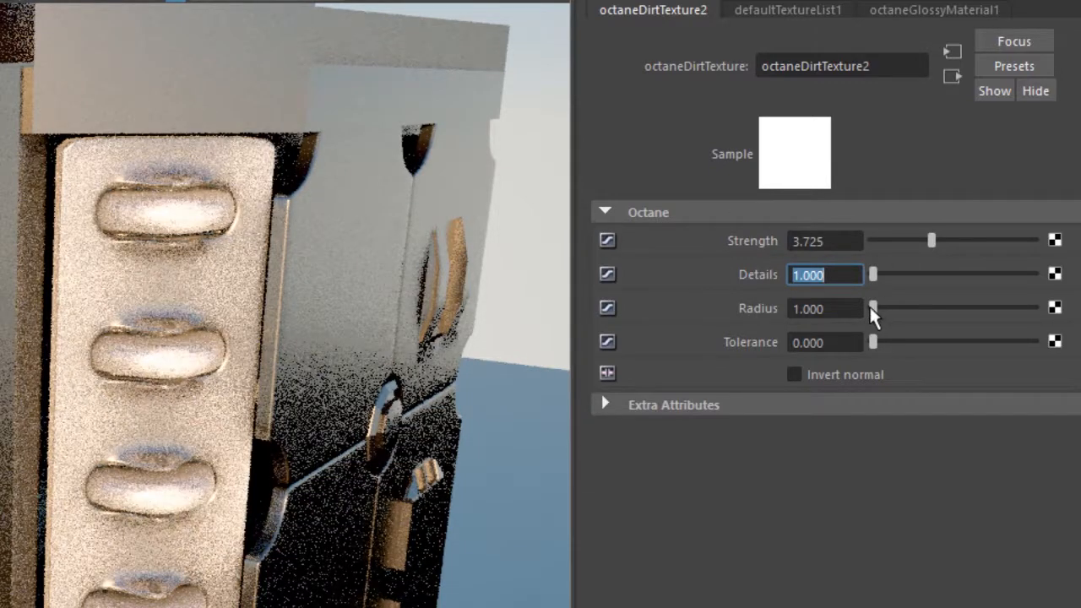
- Try a Radius of 3521.127 on the dirt texture and set it to 2 instead
{"action": "left_click_drag", "start_coordinate": [876, 311], "coordinate": [879, 315]}
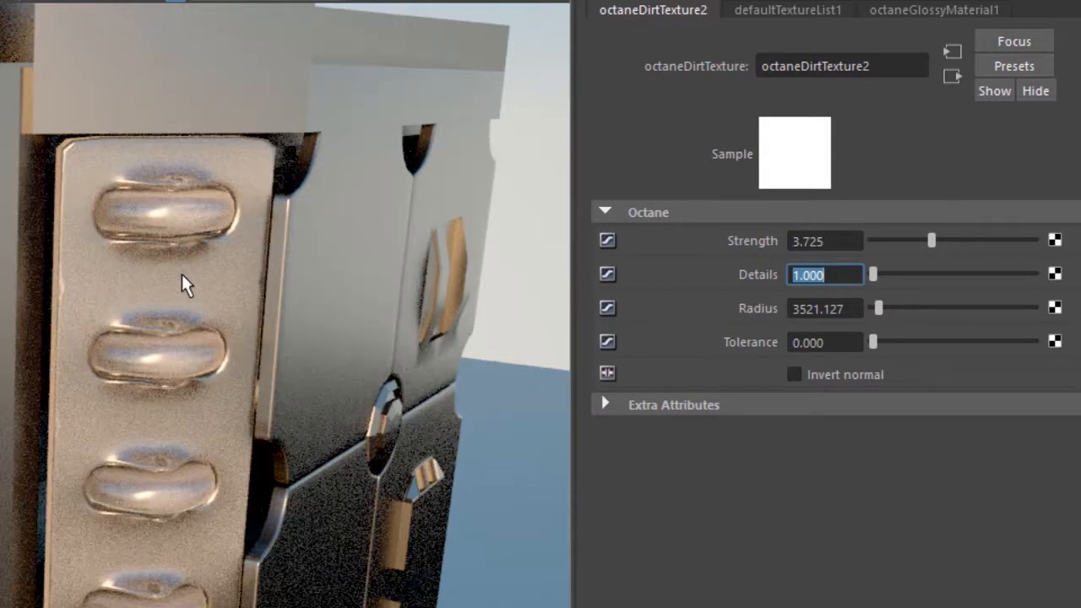
{"action": "left_click", "coordinate": [856, 309]}
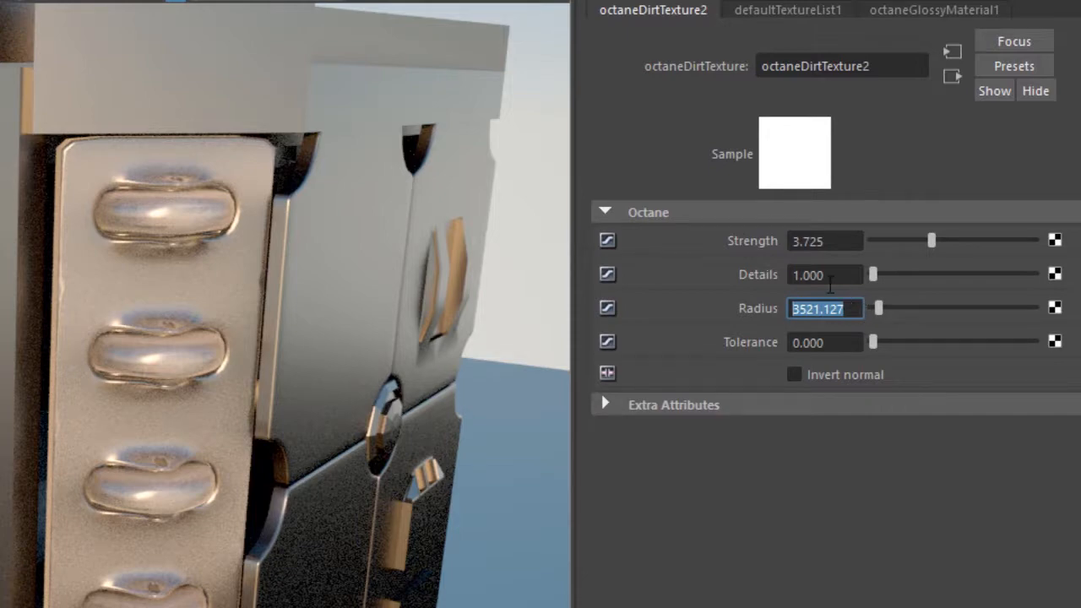
{"action": "type", "text": "2"}
{"action": "key", "text": "Return"}
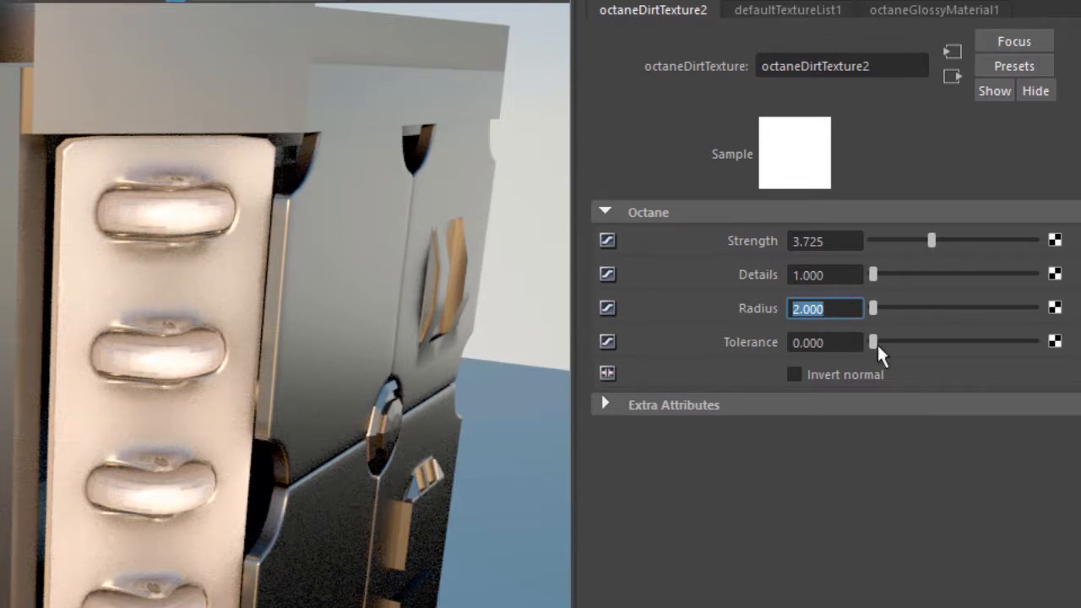
- Try a Tolerance of 0.116 and Invert normal on the dirt texture, restoring each to its default
{"action": "left_click_drag", "start_coordinate": [876, 343], "coordinate": [918, 353]}
{"action": "left_click", "coordinate": [935, 343]}
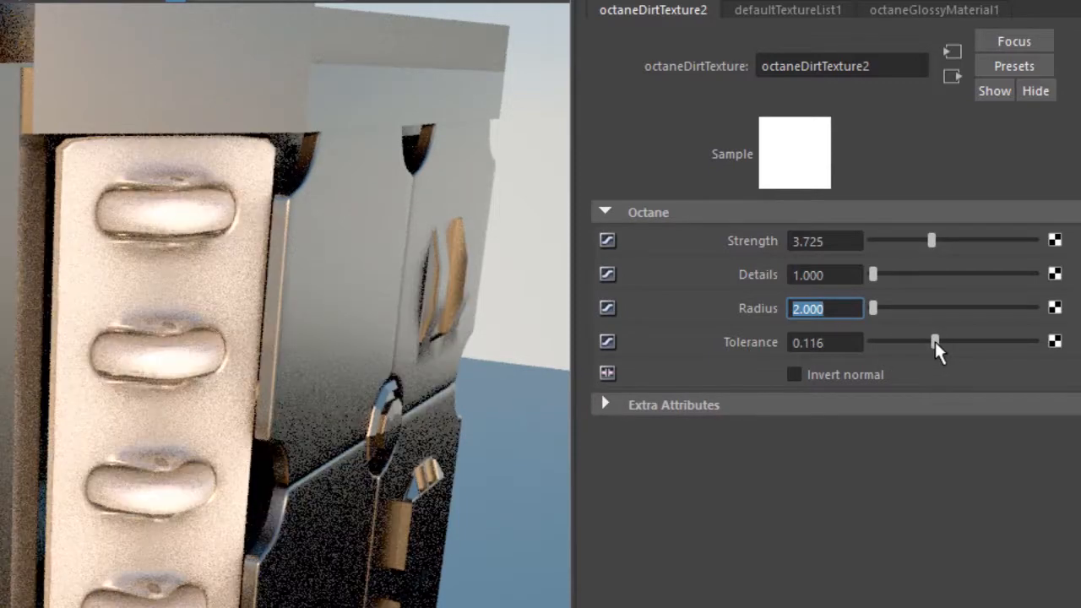
{"action": "left_click", "coordinate": [871, 346]}
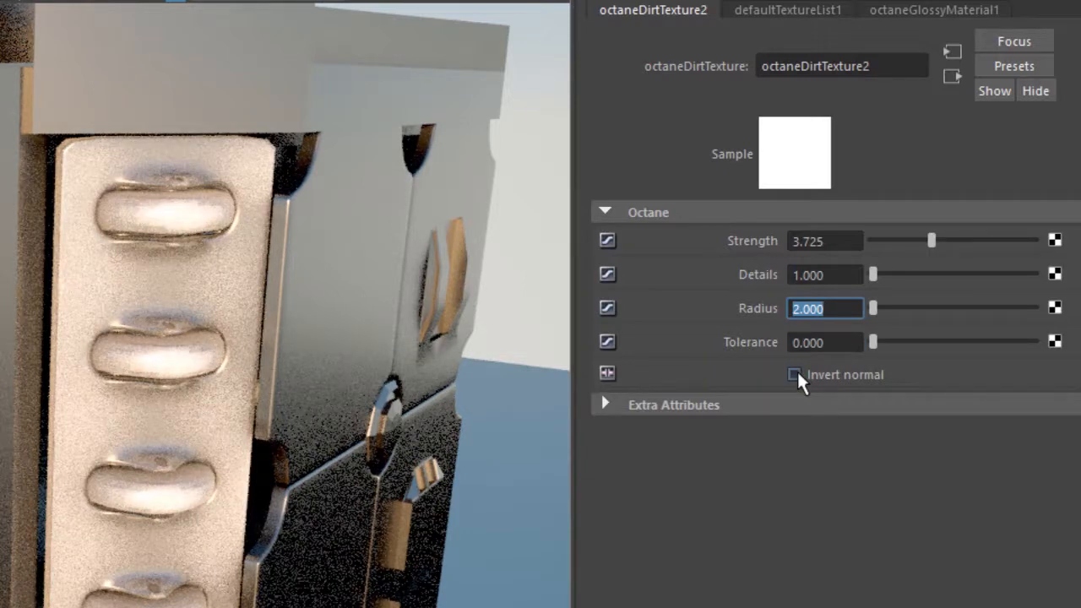
{"action": "left_click", "coordinate": [797, 373]}
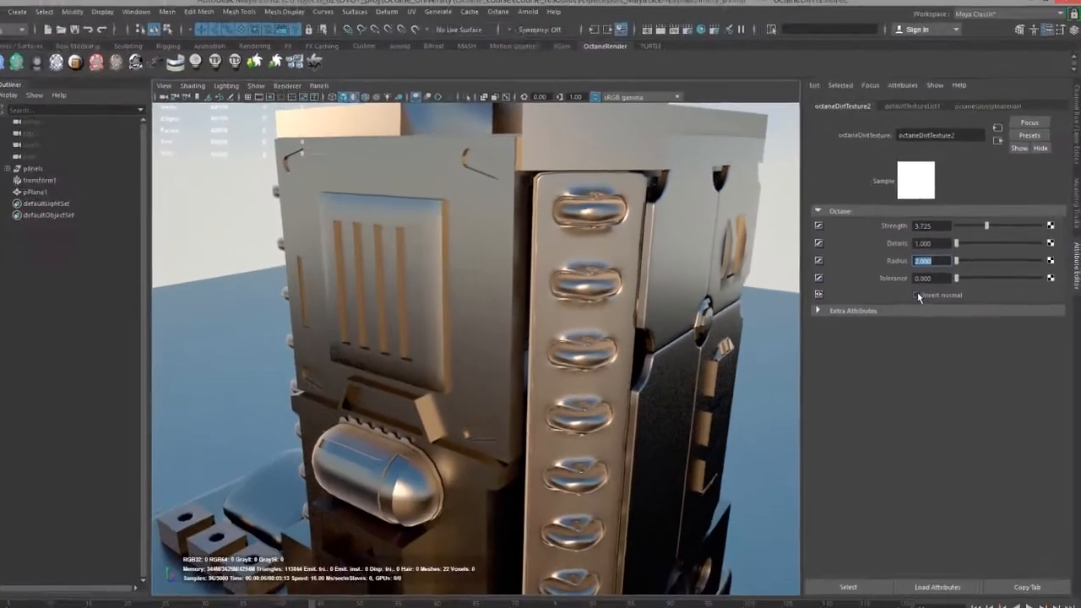
{"action": "left_click", "coordinate": [829, 352]}
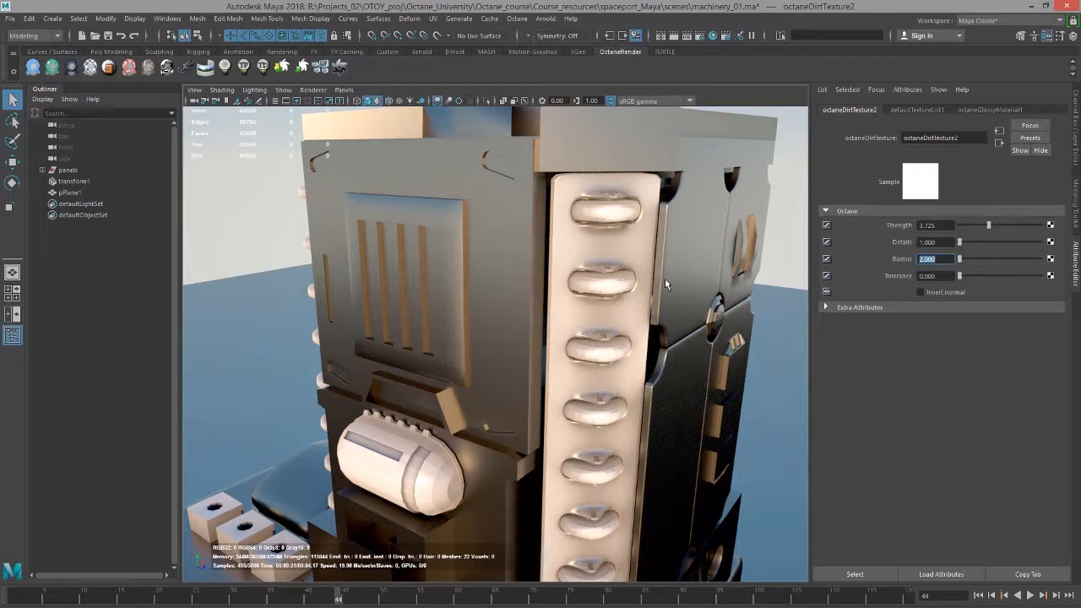
- Switch the viewport renderer to Viewport 2.0 and create a polygon sphere
{"action": "left_click", "coordinate": [312, 90]}
{"action": "left_click", "coordinate": [324, 111]}
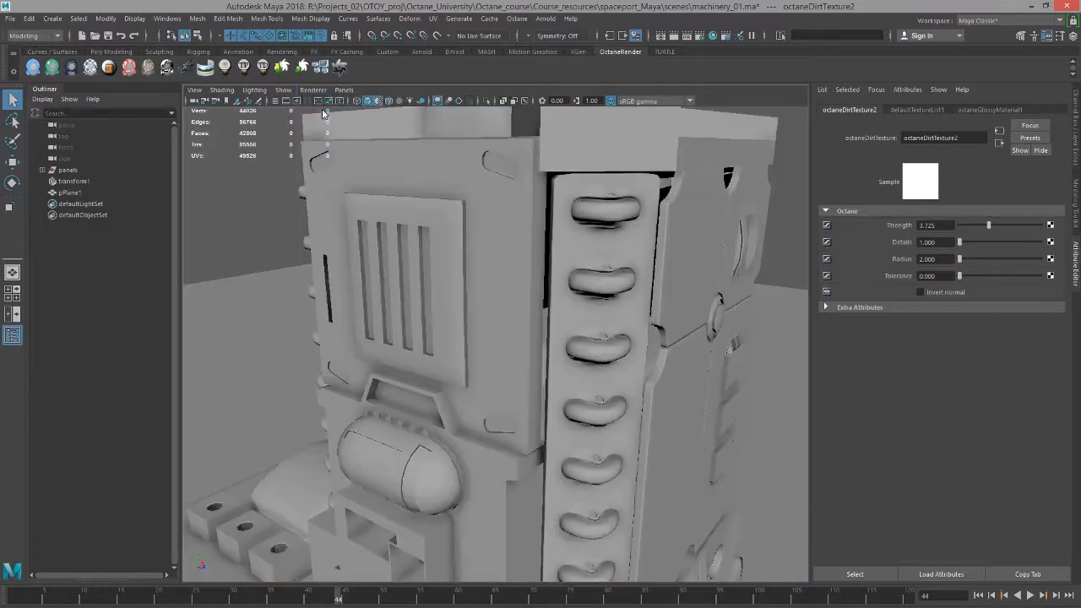
{"action": "right_click_drag", "start_coordinate": [504, 390], "coordinate": [312, 320], "text": "alt"}
{"action": "left_click_drag", "start_coordinate": [312, 319], "coordinate": [336, 348], "text": "alt"}
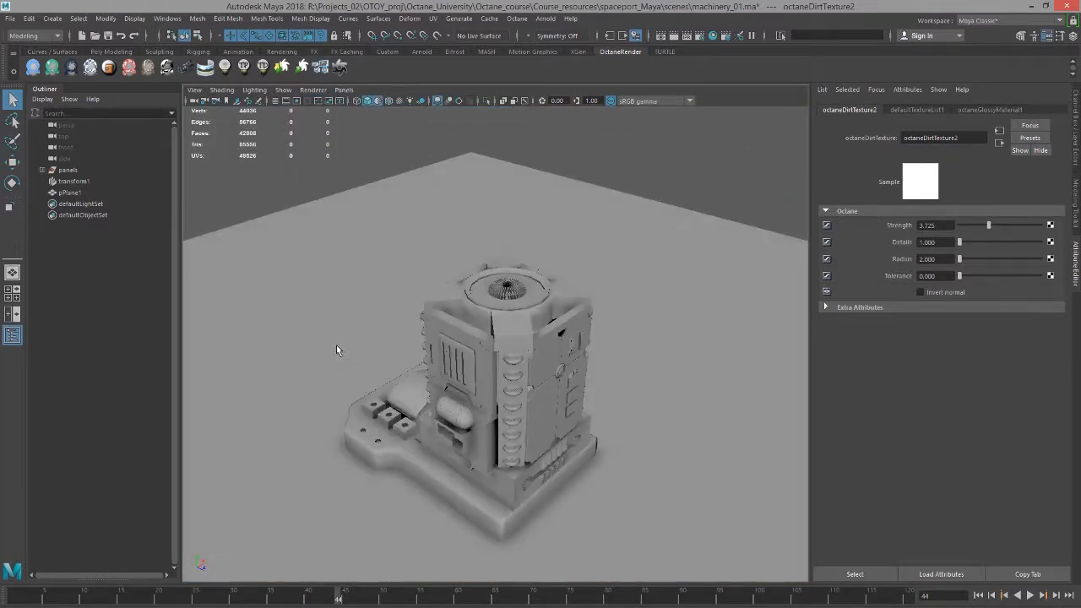
{"action": "middle_click_drag", "start_coordinate": [336, 347], "coordinate": [326, 317], "text": "alt"}
{"action": "left_click", "coordinate": [53, 18]}
{"action": "mouse_move", "coordinate": [93, 58]}
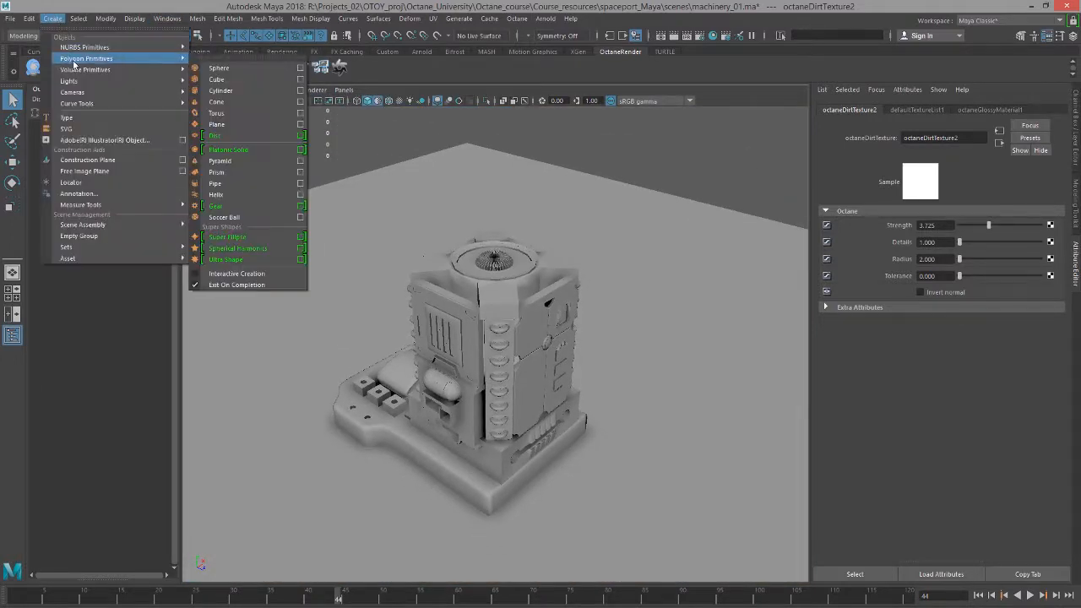
{"action": "left_click", "coordinate": [219, 68]}
- Move the sphere straight up to about Translate Y 4.303 so it floats above the machine
{"action": "left_click_drag", "start_coordinate": [514, 339], "coordinate": [467, 387], "text": "alt"}
{"action": "left_click_drag", "start_coordinate": [473, 384], "coordinate": [481, 98]}
{"action": "middle_click_drag", "start_coordinate": [528, 211], "coordinate": [517, 359], "text": "alt"}
{"action": "left_click_drag", "start_coordinate": [517, 359], "coordinate": [519, 420], "text": "alt"}
{"action": "middle_click_drag", "start_coordinate": [519, 420], "coordinate": [551, 364], "text": "alt"}
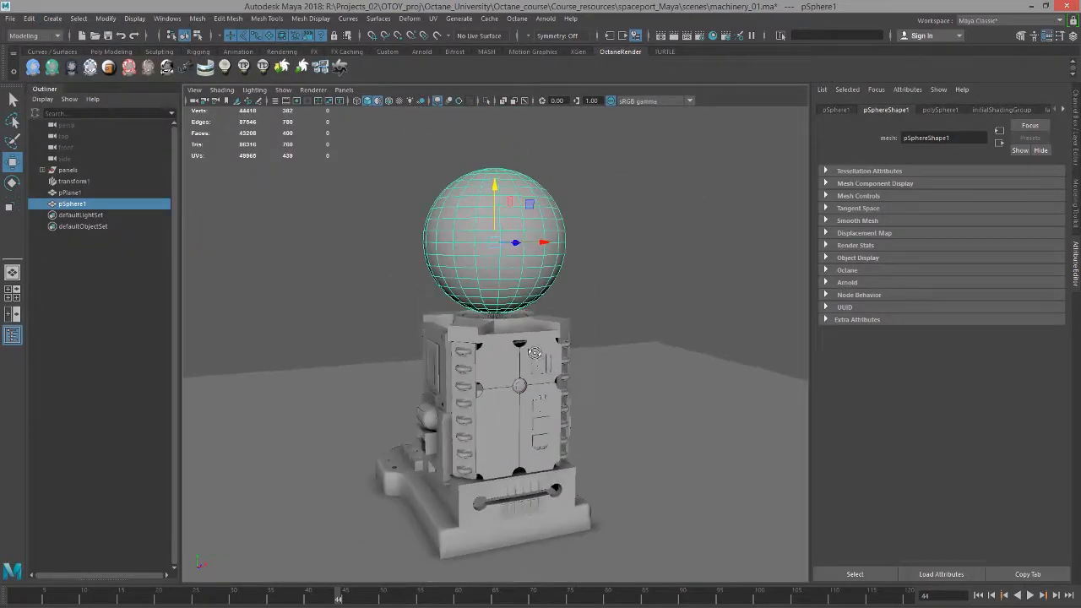
{"action": "left_click_drag", "start_coordinate": [541, 364], "coordinate": [555, 364], "text": "alt"}
{"action": "left_click_drag", "start_coordinate": [496, 184], "coordinate": [387, 266]}
- Set the sphere's OpenSubD level to 1 and switch the viewport renderer to OctaneRender
{"action": "left_click", "coordinate": [1075, 136]}
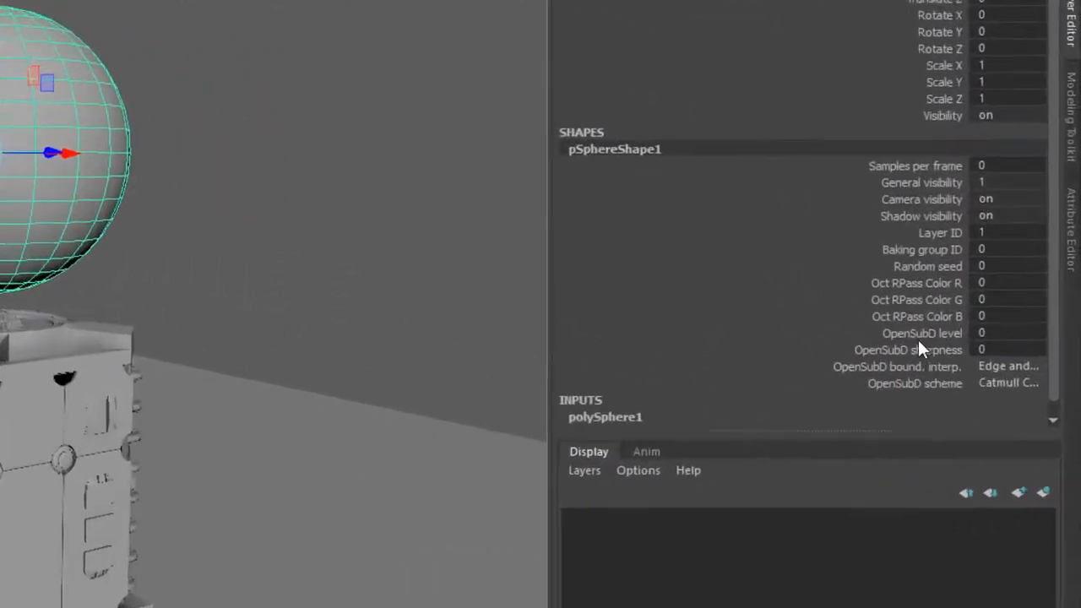
{"action": "left_click", "coordinate": [994, 337]}
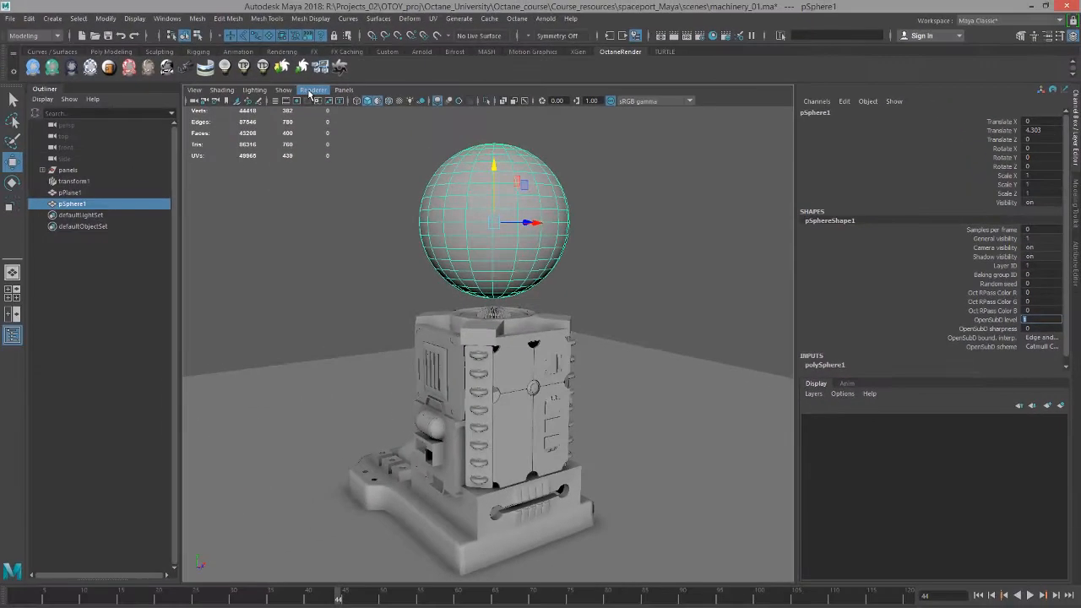
{"action": "left_click", "coordinate": [313, 89]}
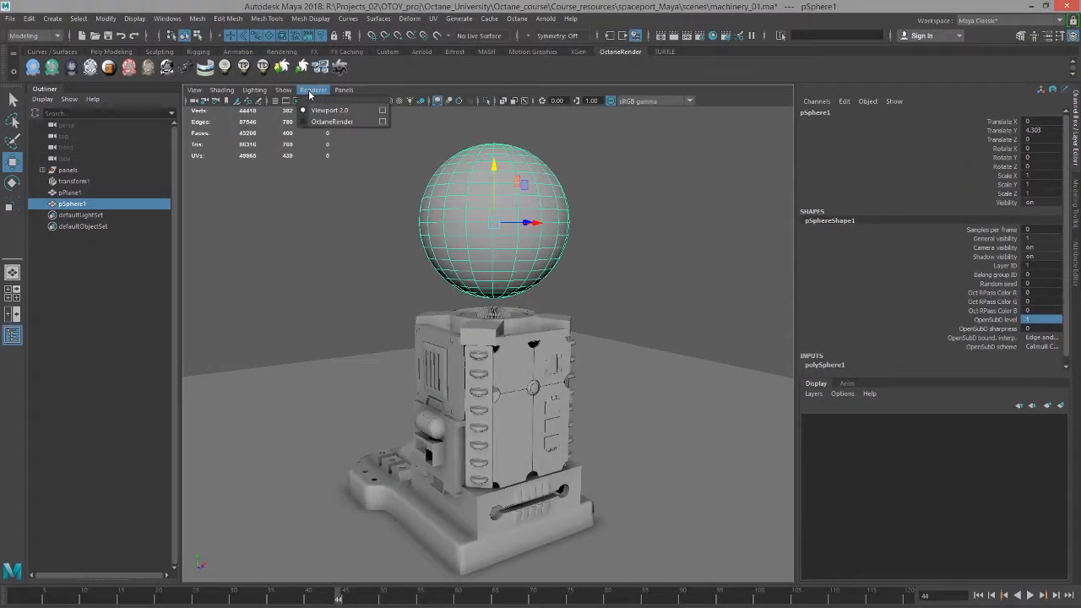
{"action": "left_click", "coordinate": [332, 121]}
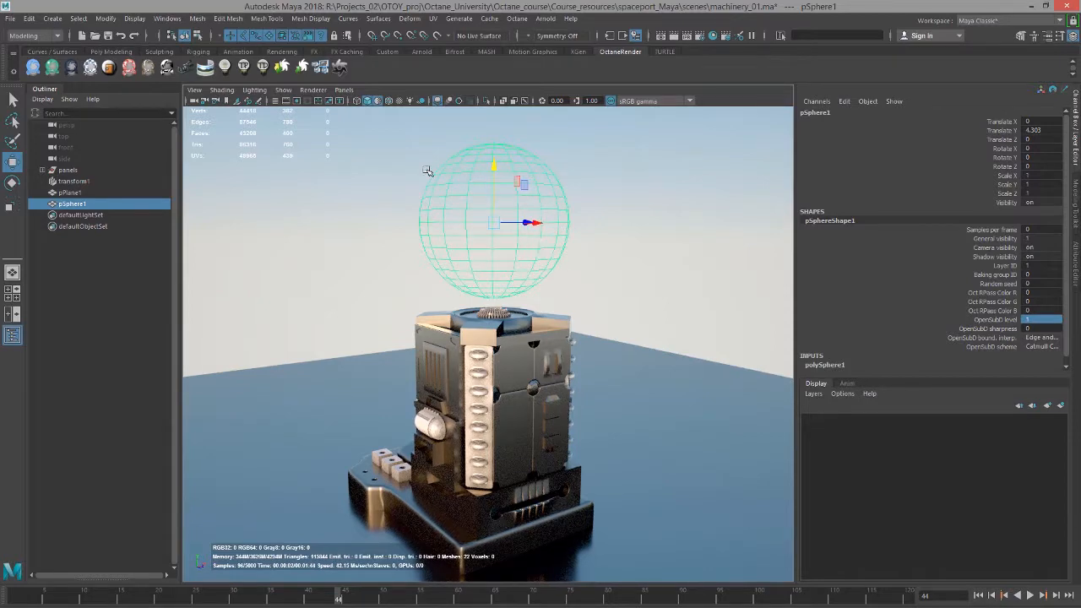
- In the OctaneRender render settings, set Frames to pre-cache to 1 and back to 0 to refresh the scene
{"action": "left_click", "coordinate": [700, 36]}
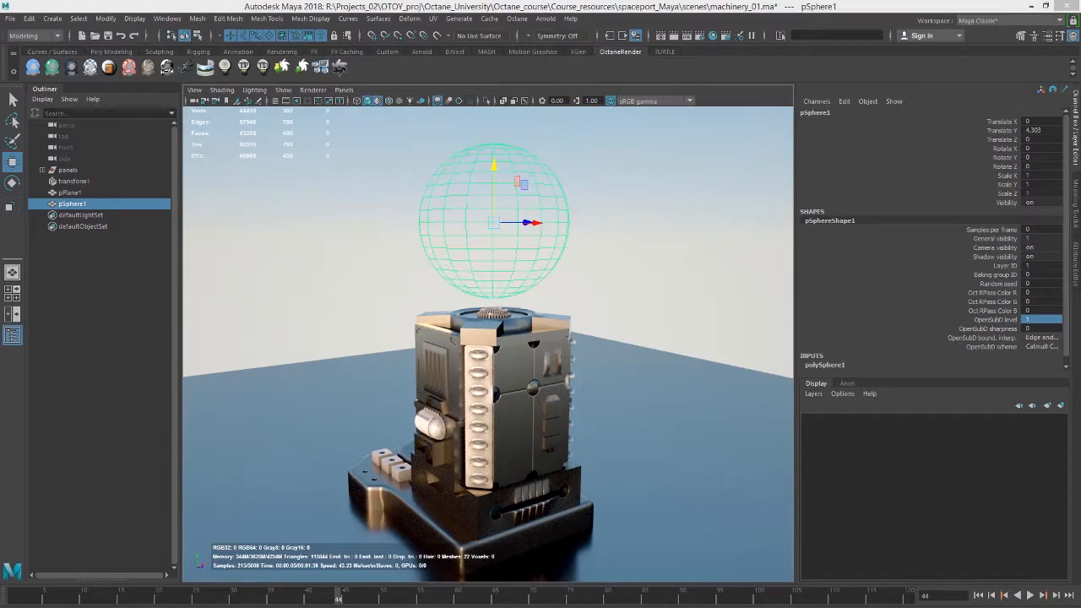
{"action": "left_click_drag", "start_coordinate": [206, 232], "coordinate": [606, 142]}
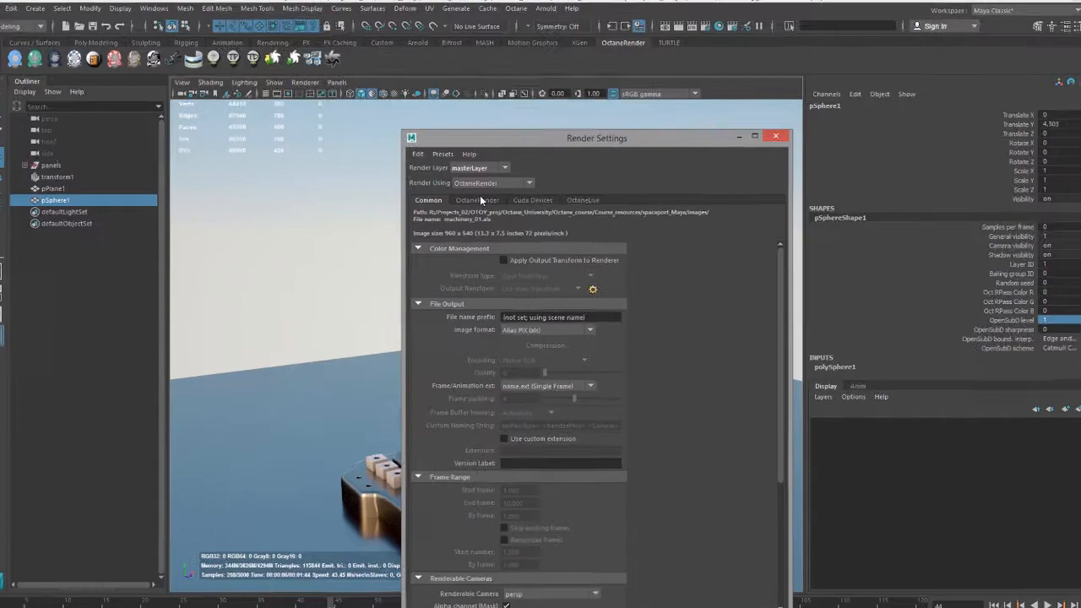
{"action": "left_click", "coordinate": [478, 200]}
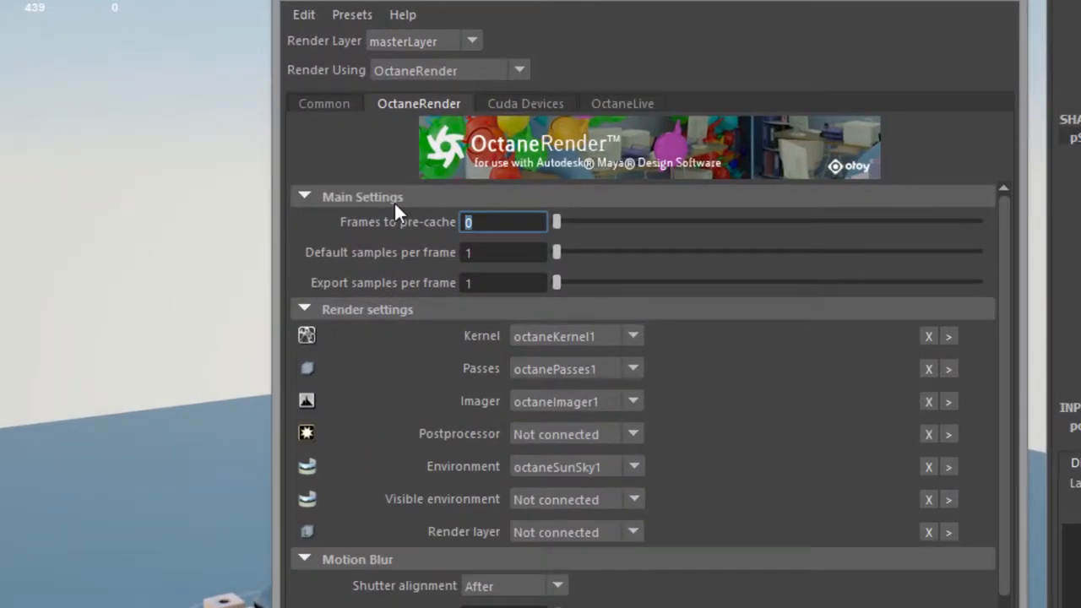
{"action": "type", "text": "1"}
{"action": "key", "text": "Return"}
{"action": "left_click_drag", "start_coordinate": [477, 1], "coordinate": [977, 1]}
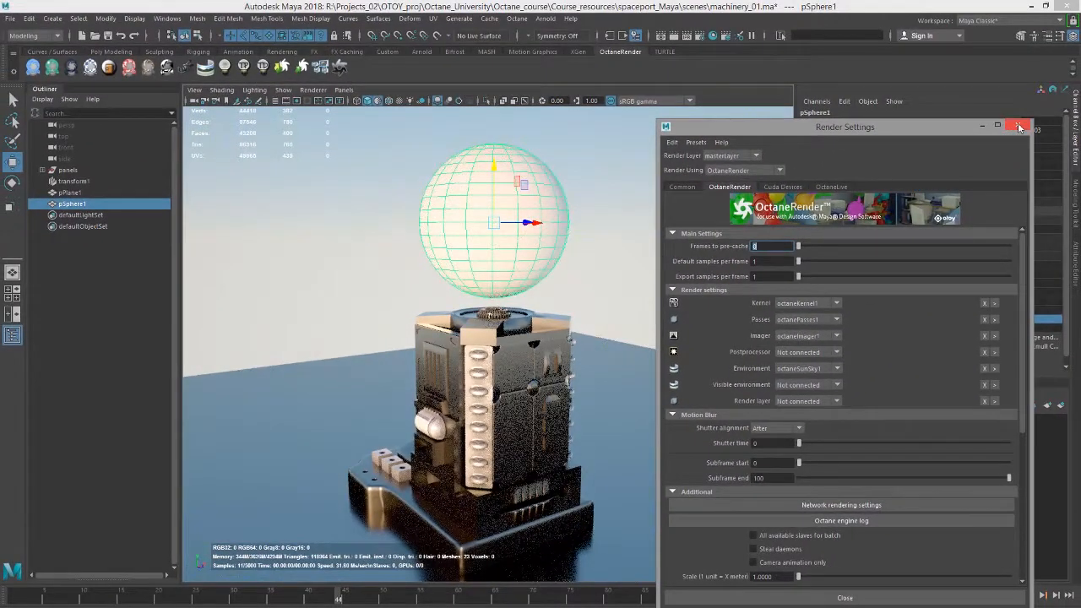
{"action": "left_click", "coordinate": [1020, 126]}
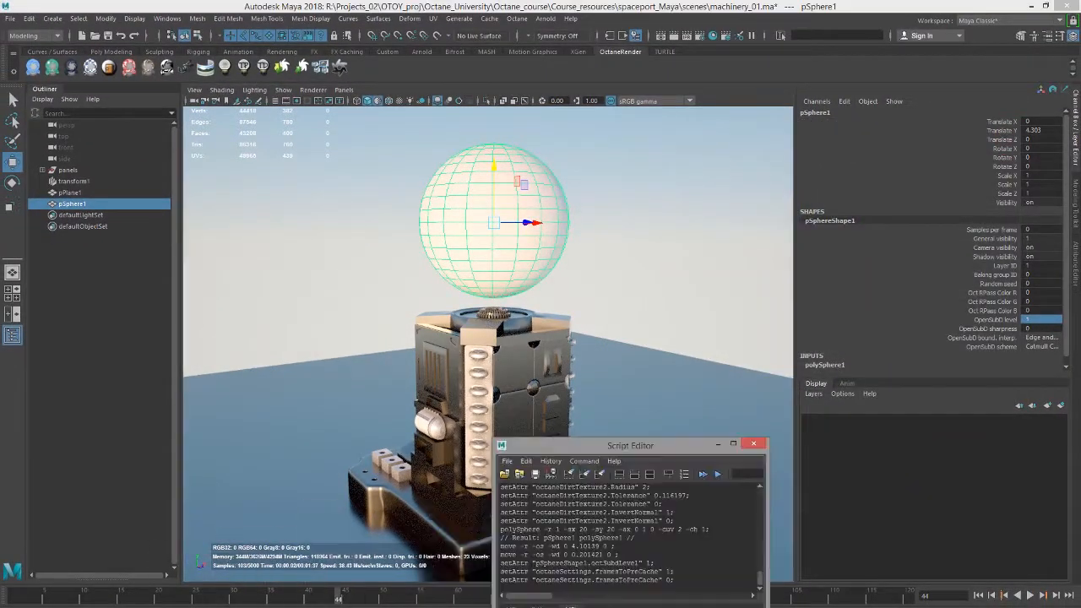
- Save the two octaneSettings.framesToPreCache setAttr lines in the Script Editor to the shelf as preCche and minimize the editor
{"action": "left_click_drag", "start_coordinate": [595, 449], "coordinate": [646, 202]}
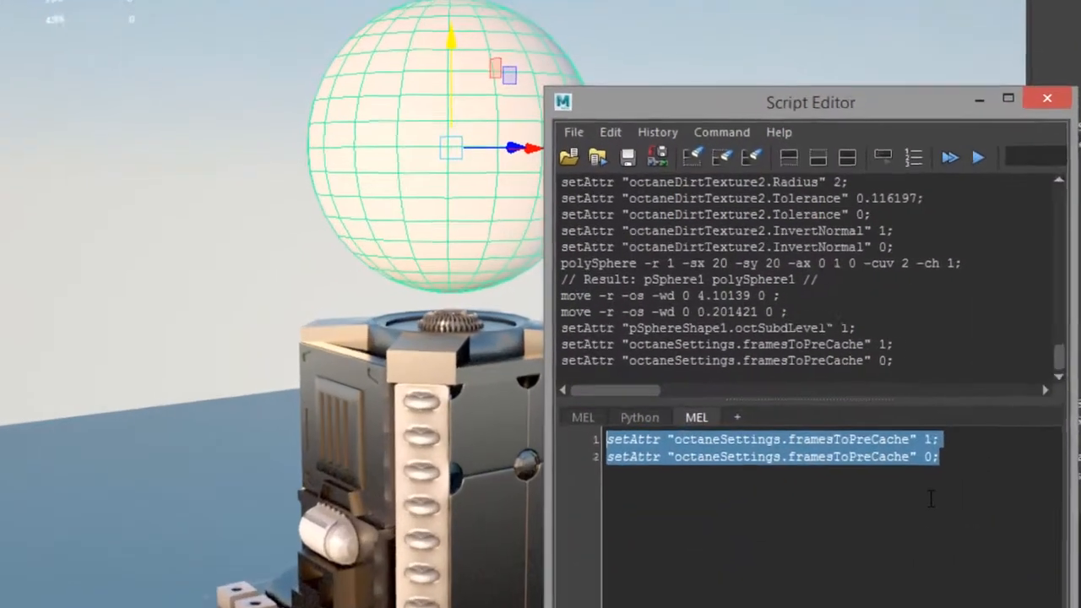
{"action": "left_click", "coordinate": [748, 389]}
{"action": "left_click_drag", "start_coordinate": [952, 474], "coordinate": [645, 435]}
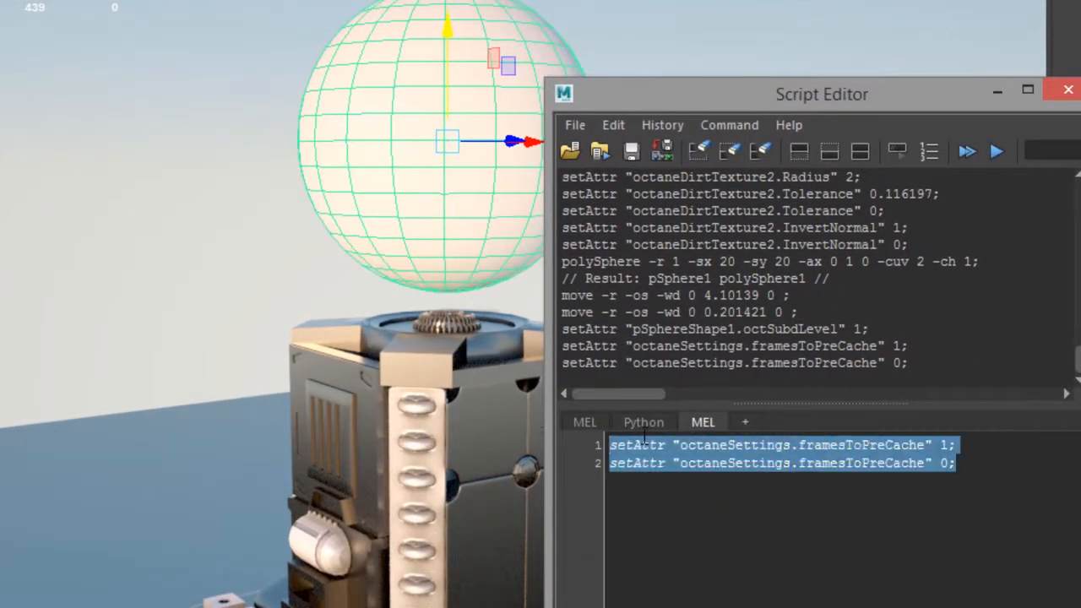
{"action": "left_click", "coordinate": [579, 122]}
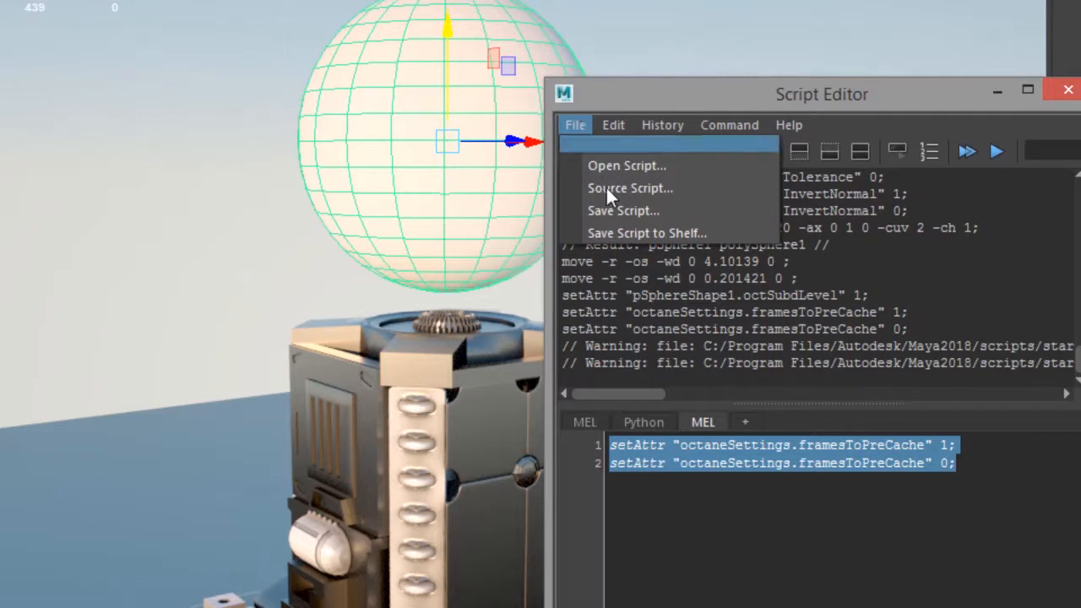
{"action": "left_click", "coordinate": [633, 230]}
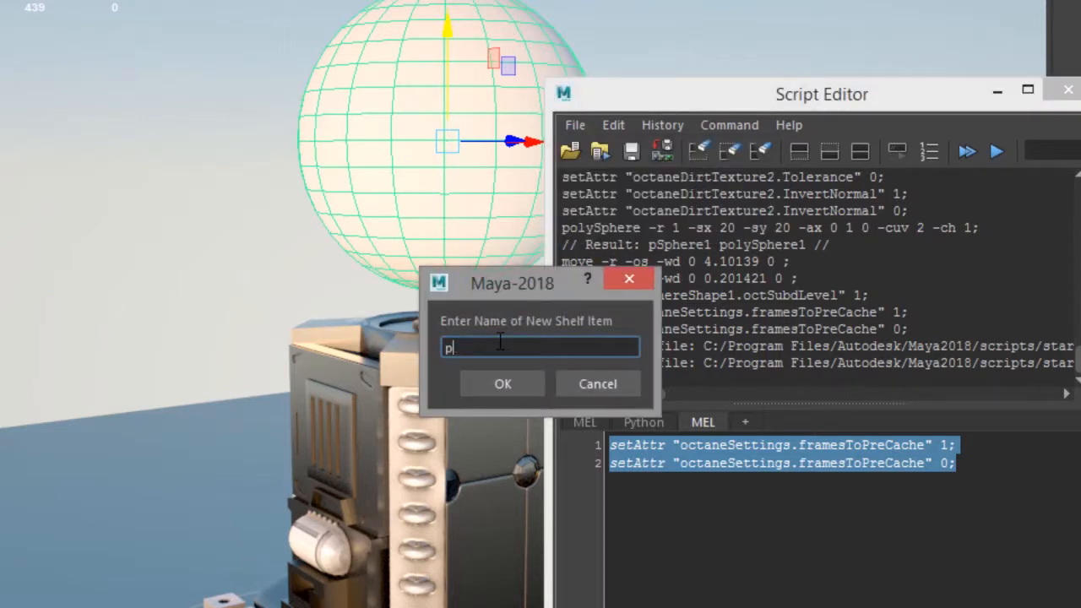
{"action": "type", "text": "preCche"}
{"action": "key", "text": "Return"}
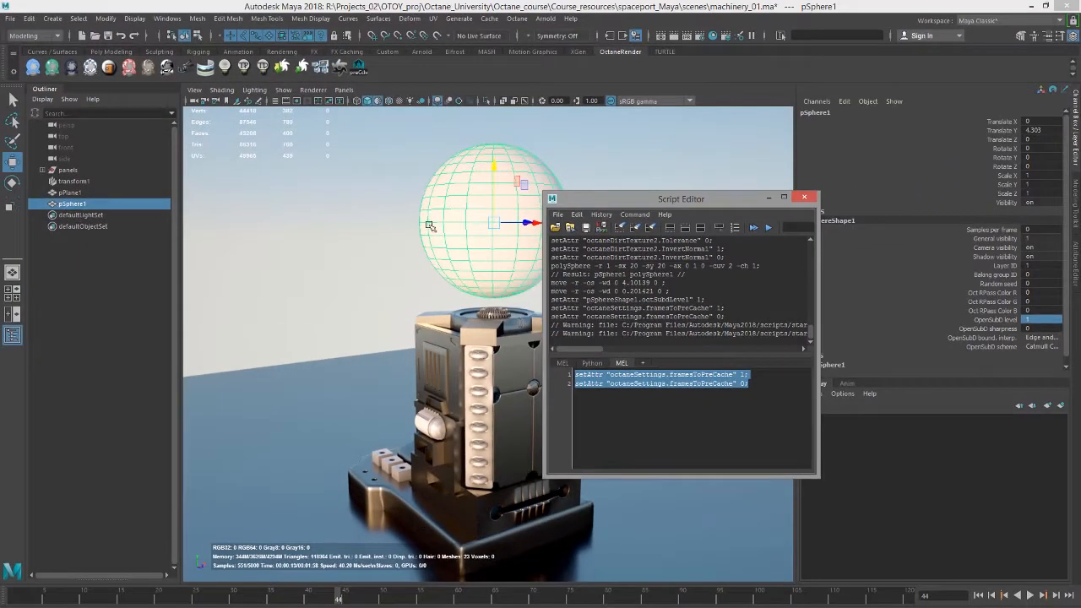
{"action": "left_click", "coordinate": [768, 200]}
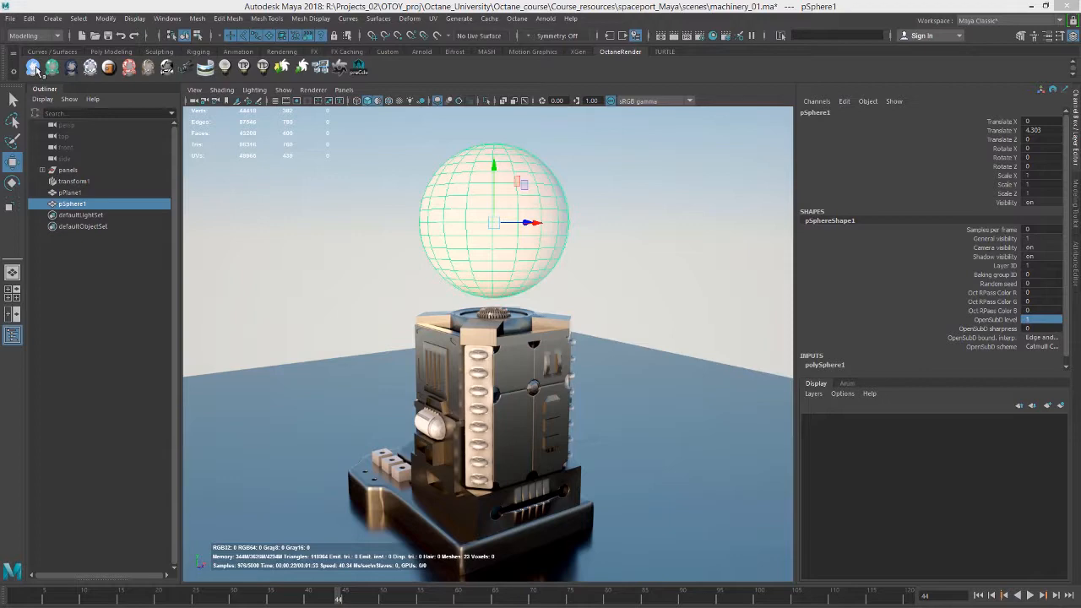
- Assign a new Octane diffuse material to the sphere and graph its network in the Hypershade, placed clear of the rendered sphere
{"action": "left_click", "coordinate": [33, 69]}
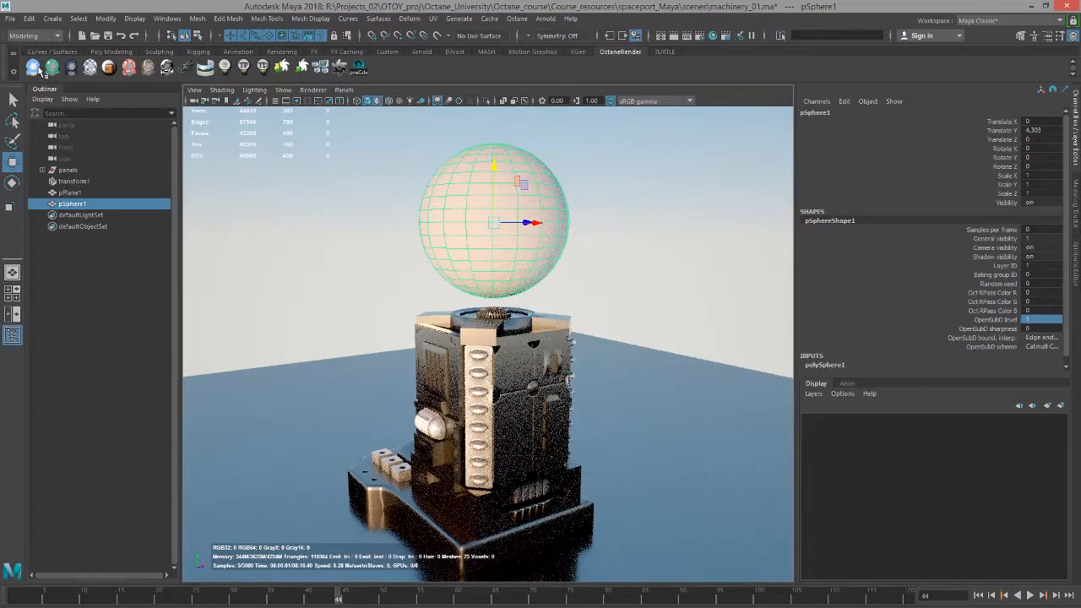
{"action": "left_click_drag", "start_coordinate": [726, 606], "coordinate": [498, 106]}
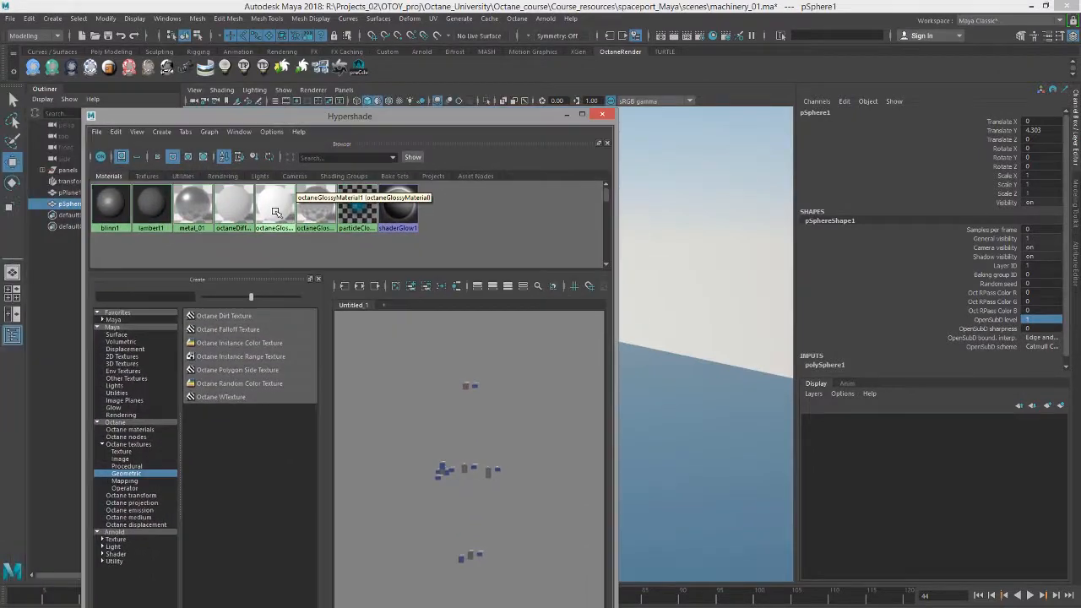
{"action": "left_click", "coordinate": [238, 211]}
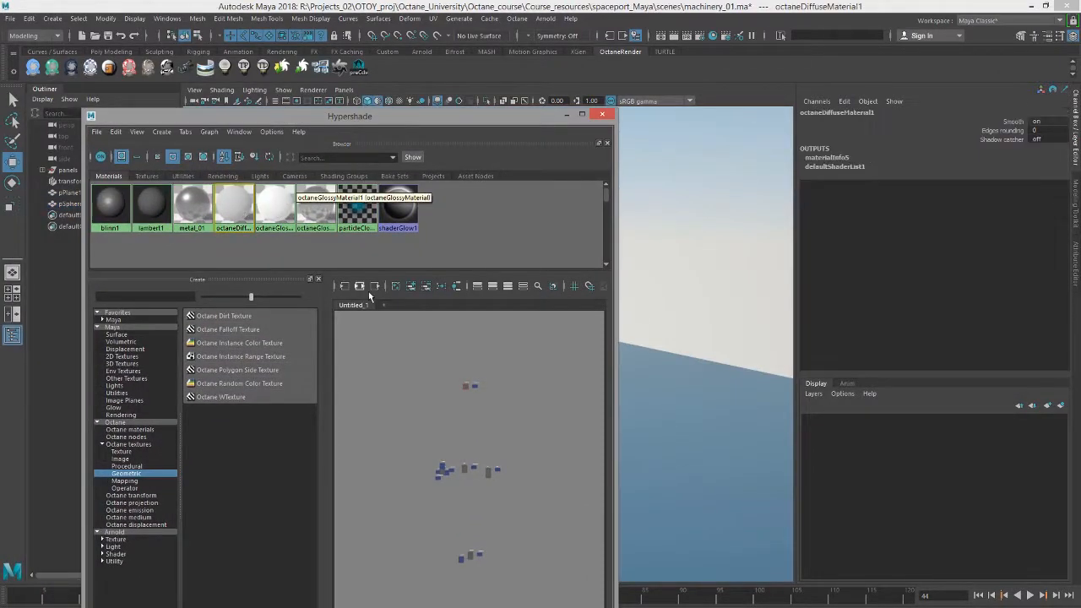
{"action": "left_click", "coordinate": [358, 287]}
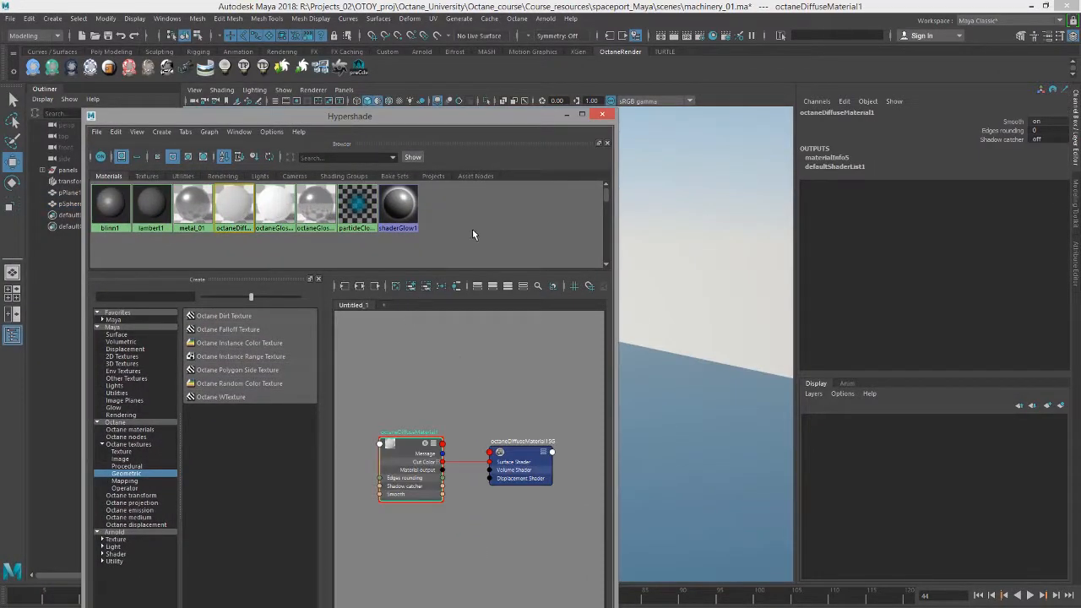
{"action": "left_click_drag", "start_coordinate": [452, 119], "coordinate": [437, 74]}
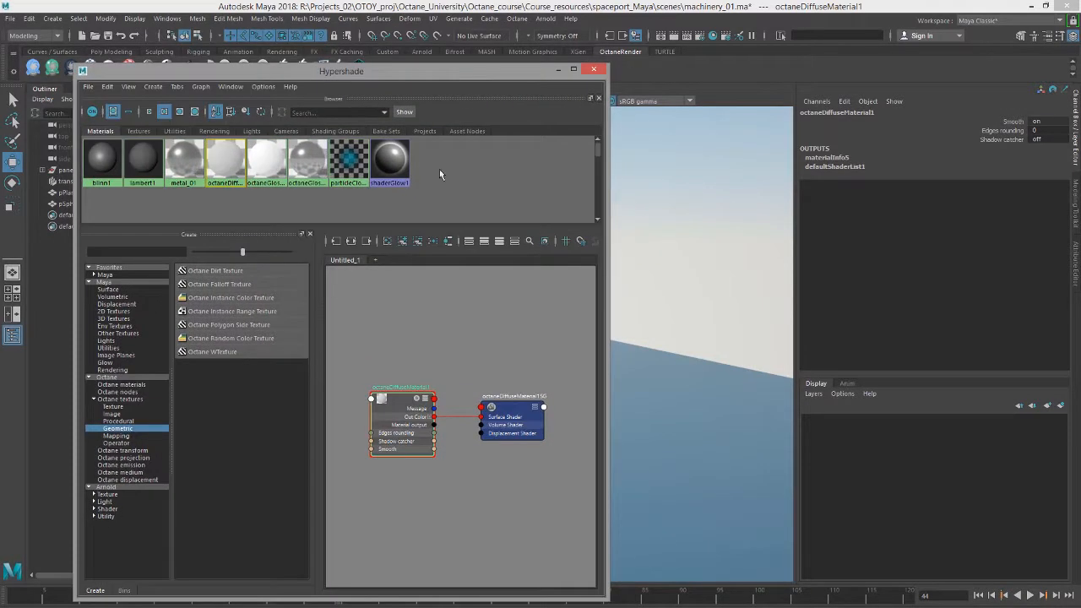
{"action": "scroll", "coordinate": [386, 338], "scroll_direction": "up", "scroll_amount": 1}
{"action": "right_click_drag", "start_coordinate": [386, 338], "coordinate": [415, 282], "text": "alt"}
{"action": "middle_click_drag", "start_coordinate": [473, 364], "coordinate": [429, 277], "text": "alt"}
{"action": "right_click_drag", "start_coordinate": [431, 275], "coordinate": [424, 284], "text": "alt"}
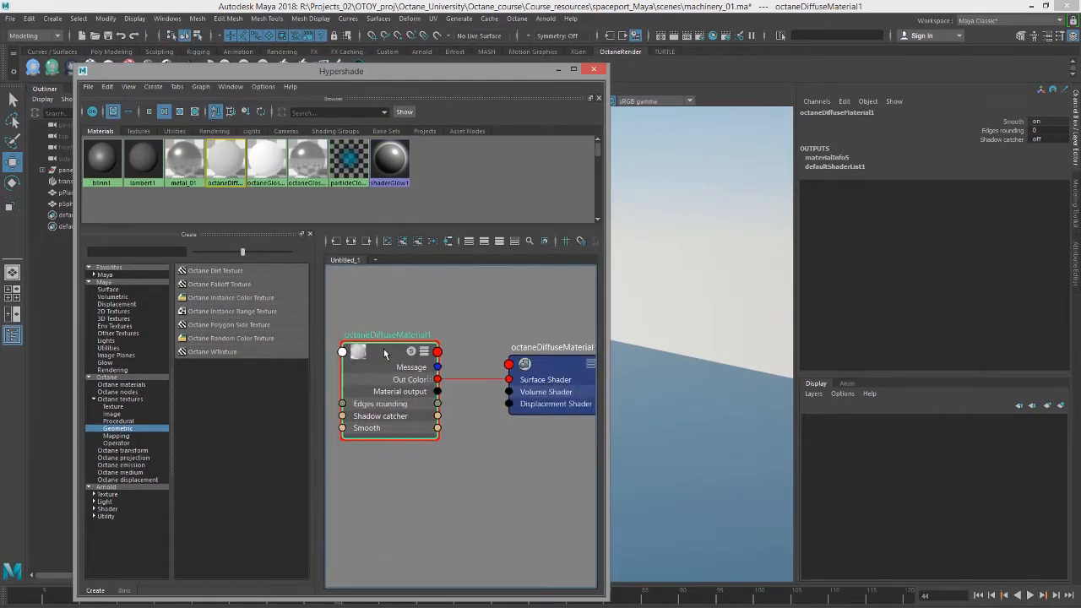
{"action": "left_click_drag", "start_coordinate": [385, 351], "coordinate": [417, 329]}
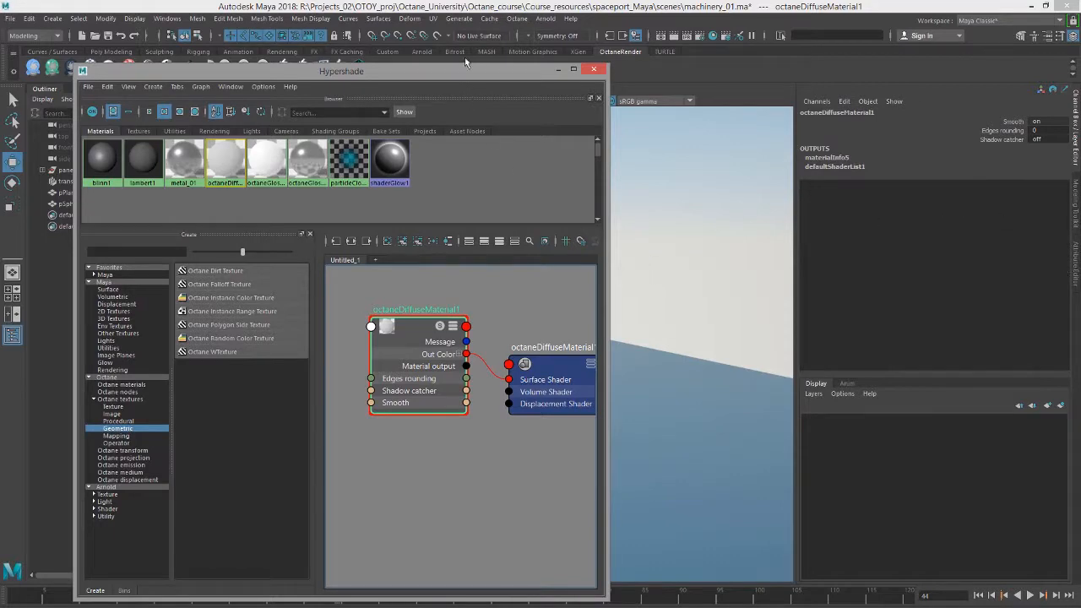
{"action": "left_click_drag", "start_coordinate": [449, 82], "coordinate": [361, 65]}
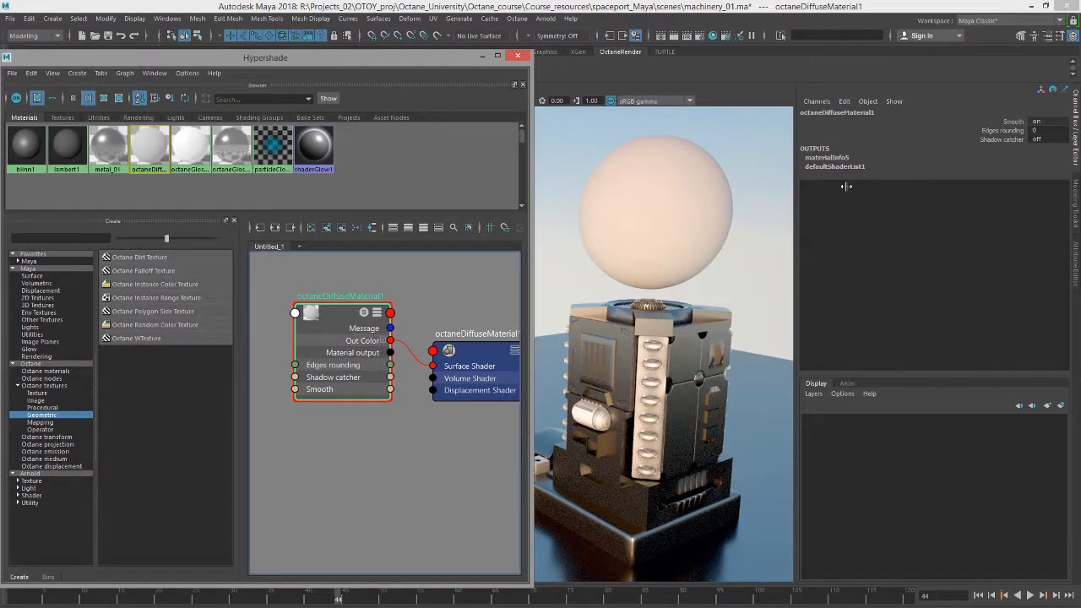
- Add an Octane Black Body Emission to the diffuse material's Emission, enabling Surface brightness and raising Power to about 8450.705
{"action": "left_click", "coordinate": [1075, 251]}
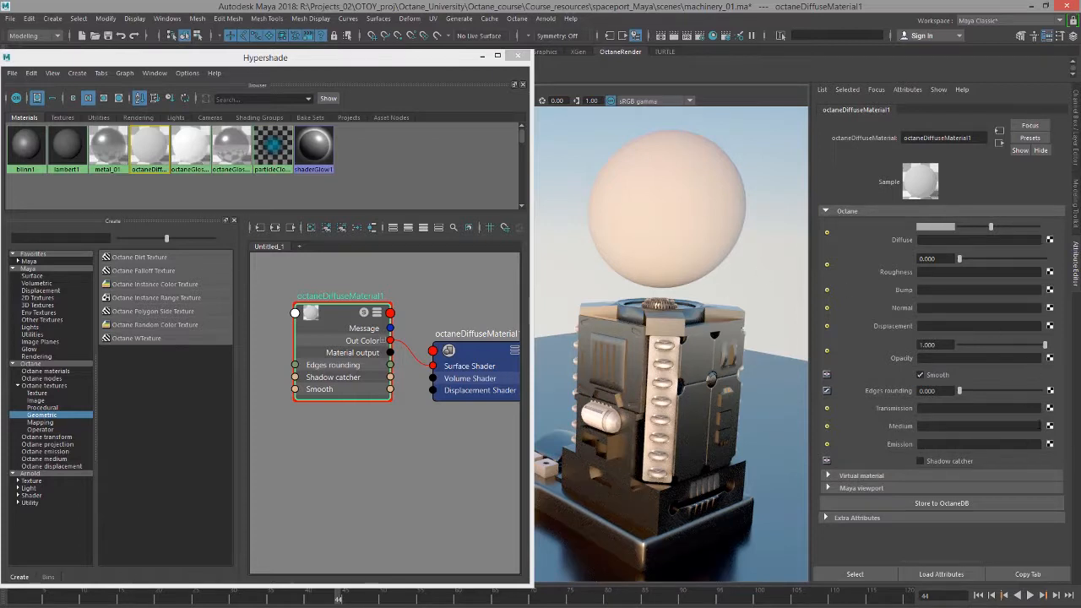
{"action": "left_click", "coordinate": [1050, 444]}
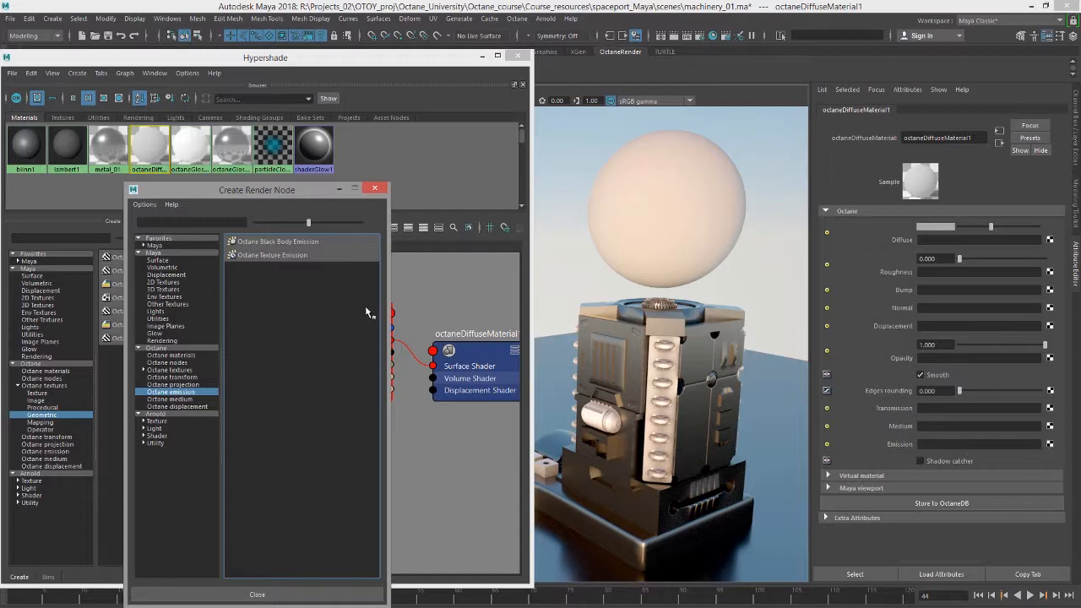
{"action": "left_click", "coordinate": [311, 243]}
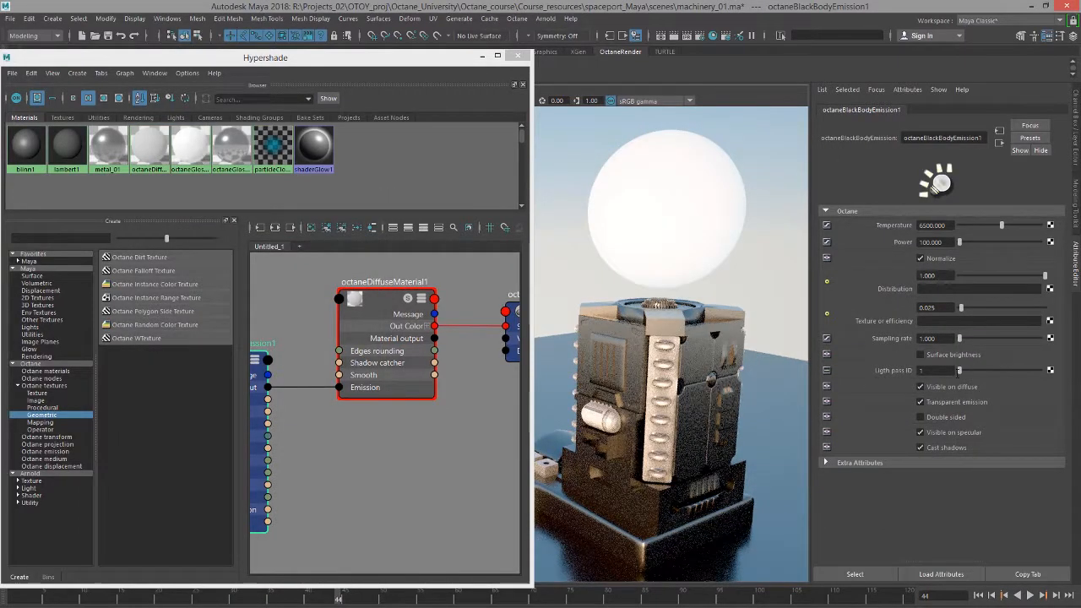
{"action": "left_click", "coordinate": [940, 357]}
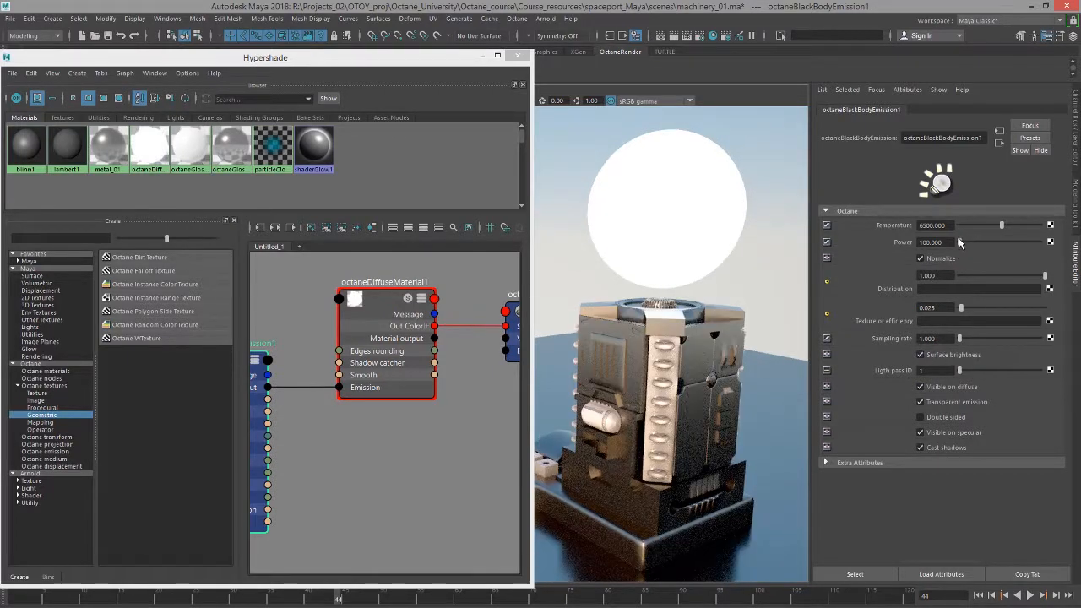
{"action": "left_click_drag", "start_coordinate": [968, 241], "coordinate": [966, 242]}
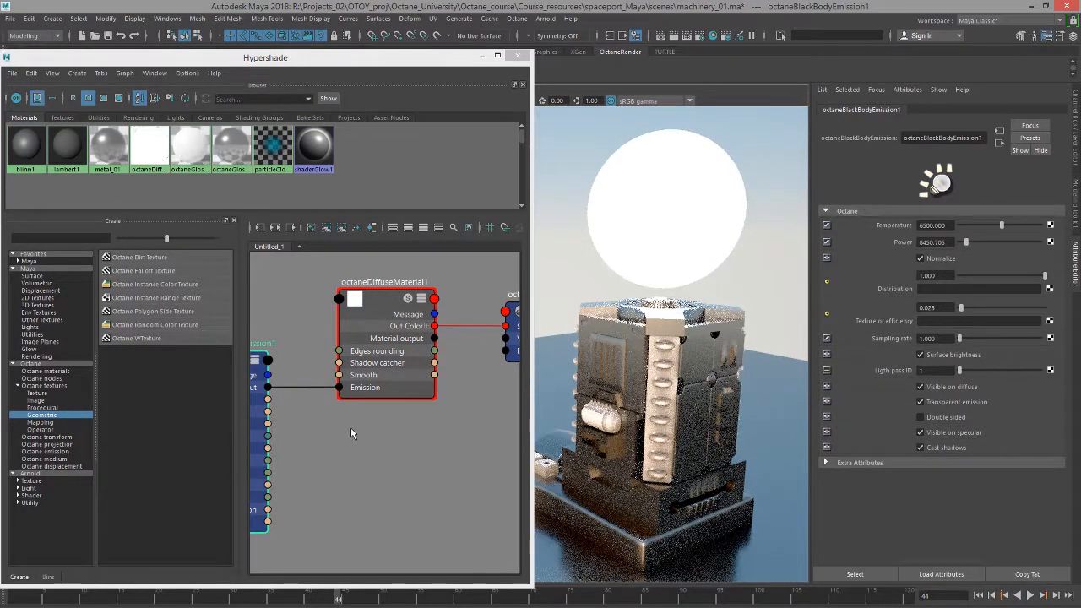
- Try Opacity values of 0 and about 0.140 on the sphere's diffuse material and restore it to 1
{"action": "middle_click_drag", "start_coordinate": [319, 426], "coordinate": [423, 415], "text": "alt"}
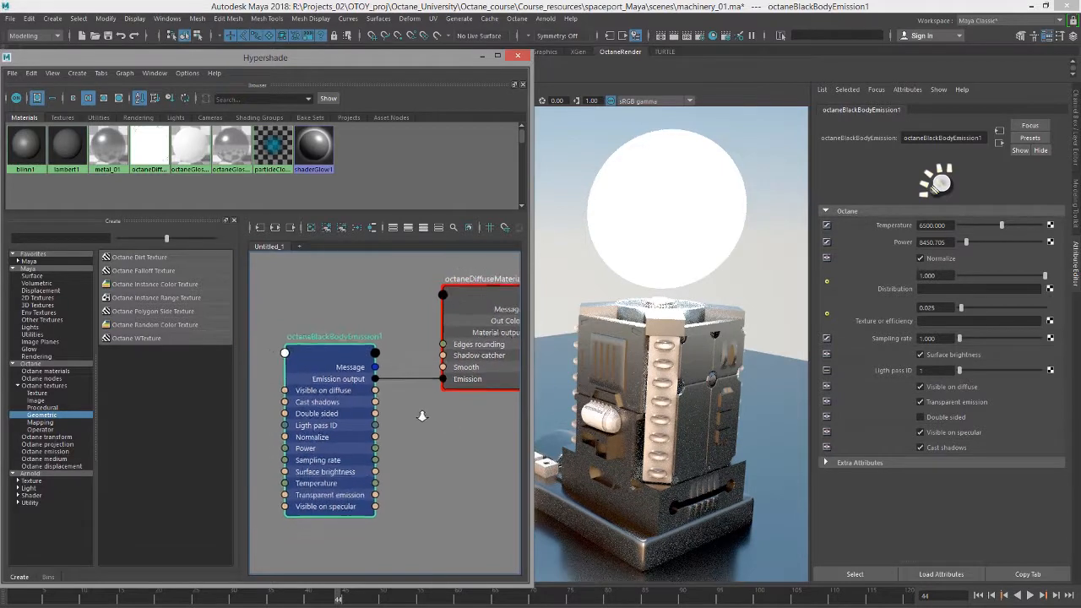
{"action": "scroll", "coordinate": [422, 416], "scroll_direction": "down", "scroll_amount": 2}
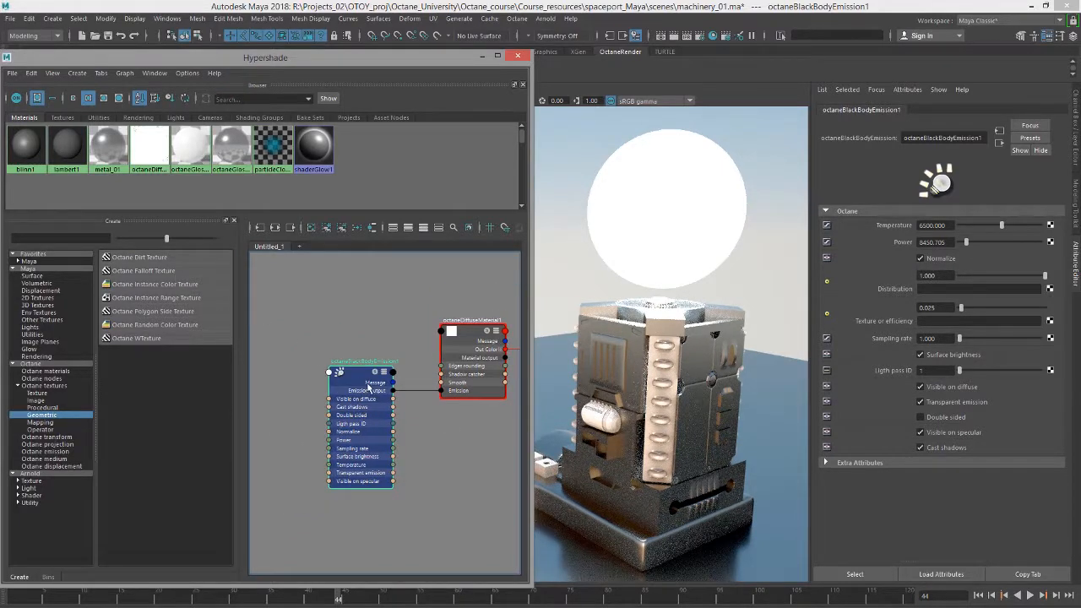
{"action": "left_click", "coordinate": [475, 331]}
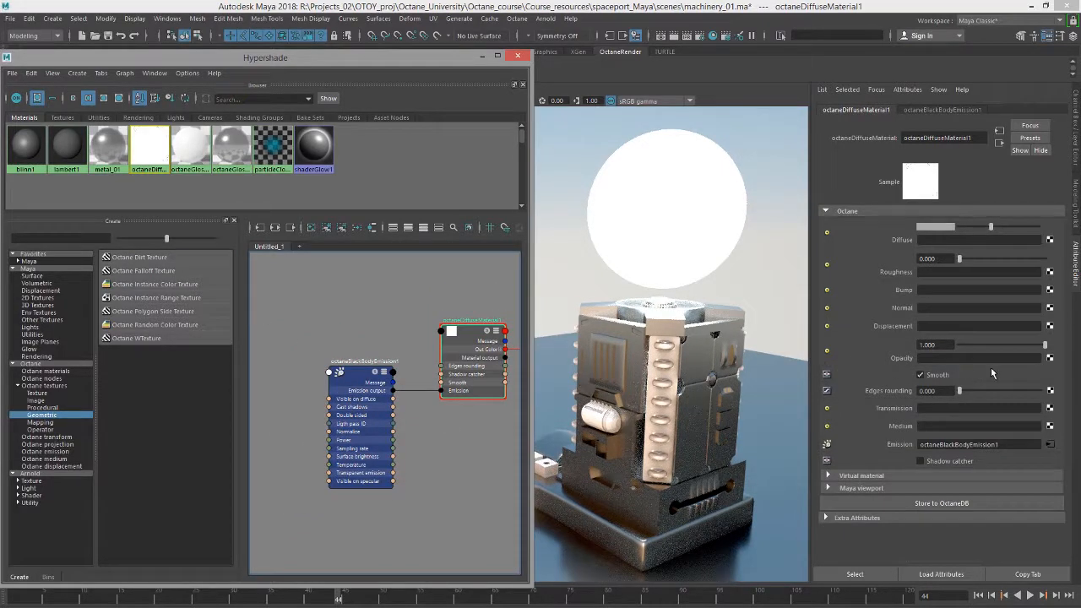
{"action": "left_click_drag", "start_coordinate": [1030, 346], "coordinate": [959, 345]}
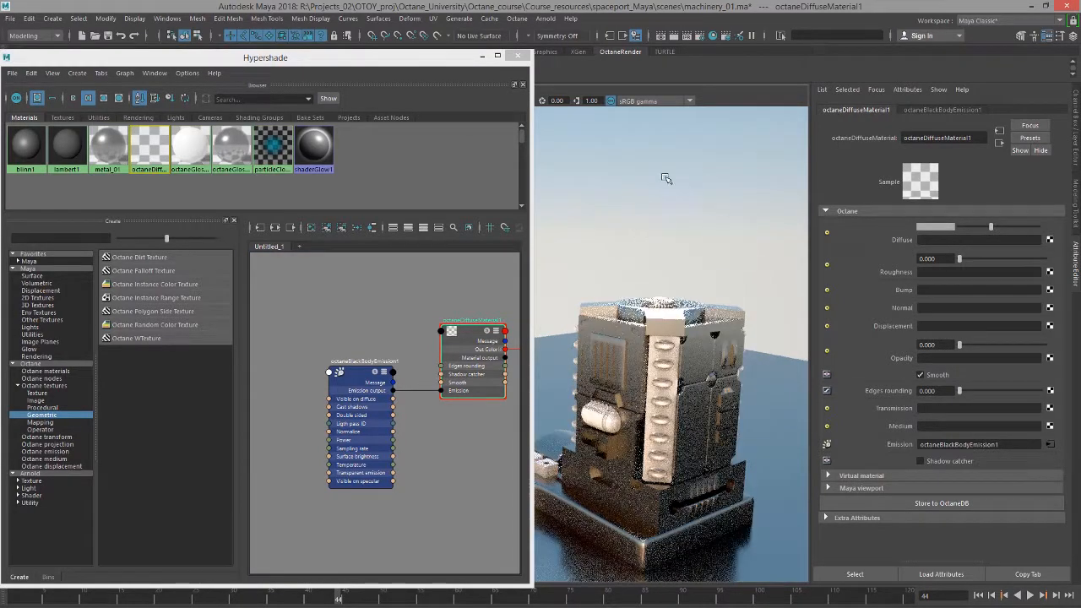
{"action": "left_click_drag", "start_coordinate": [959, 344], "coordinate": [971, 346]}
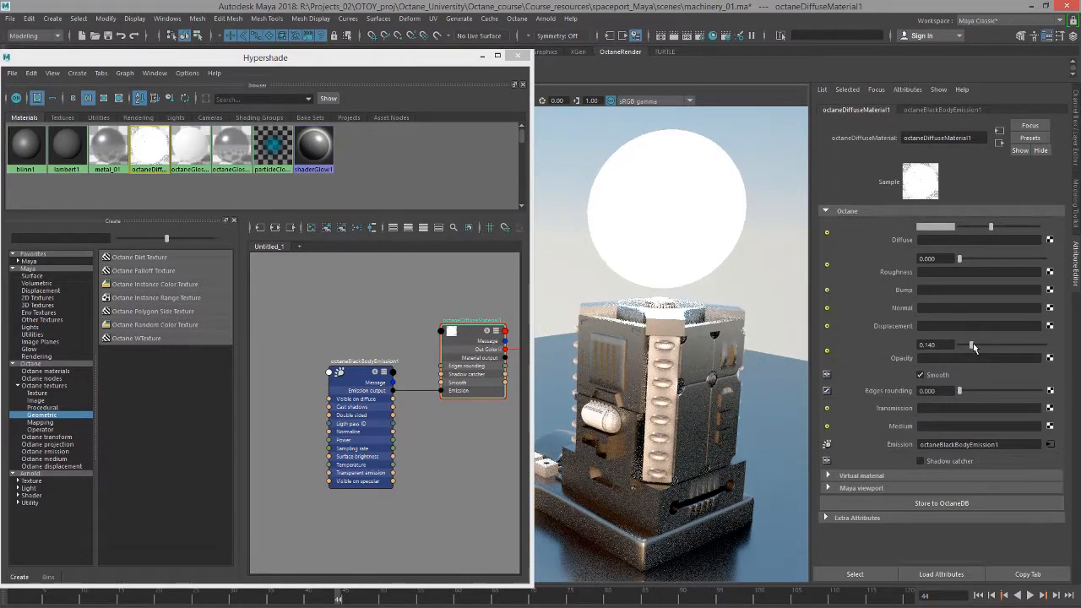
{"action": "left_click_drag", "start_coordinate": [973, 345], "coordinate": [1053, 347]}
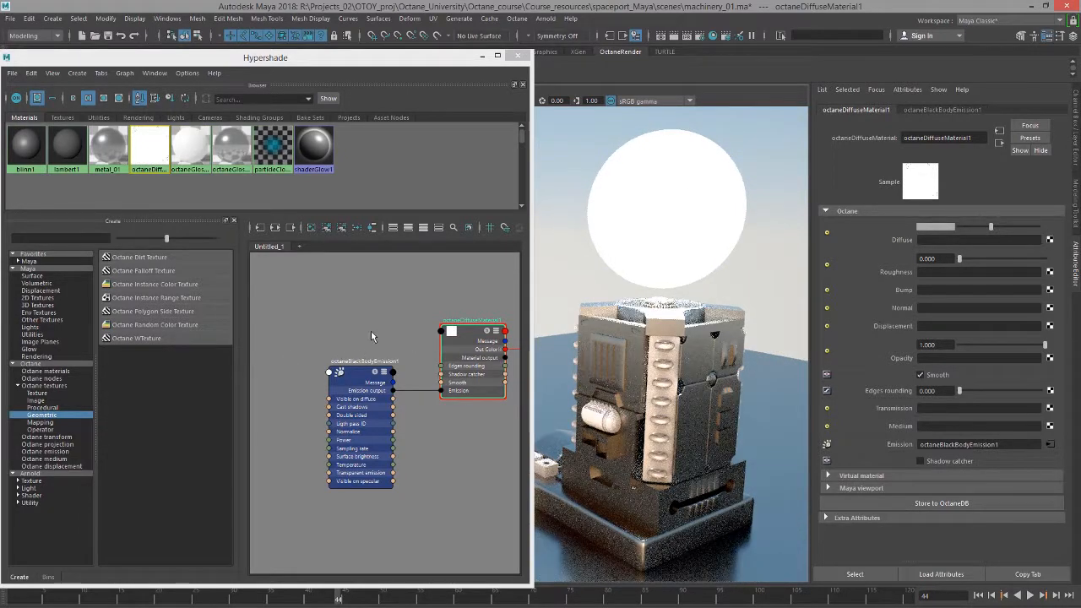
- Create an Octane Falloff Texture in the graph beside the black body emission node and try wiring its texture output
{"action": "middle_click_drag", "start_coordinate": [380, 320], "coordinate": [401, 288], "text": "alt"}
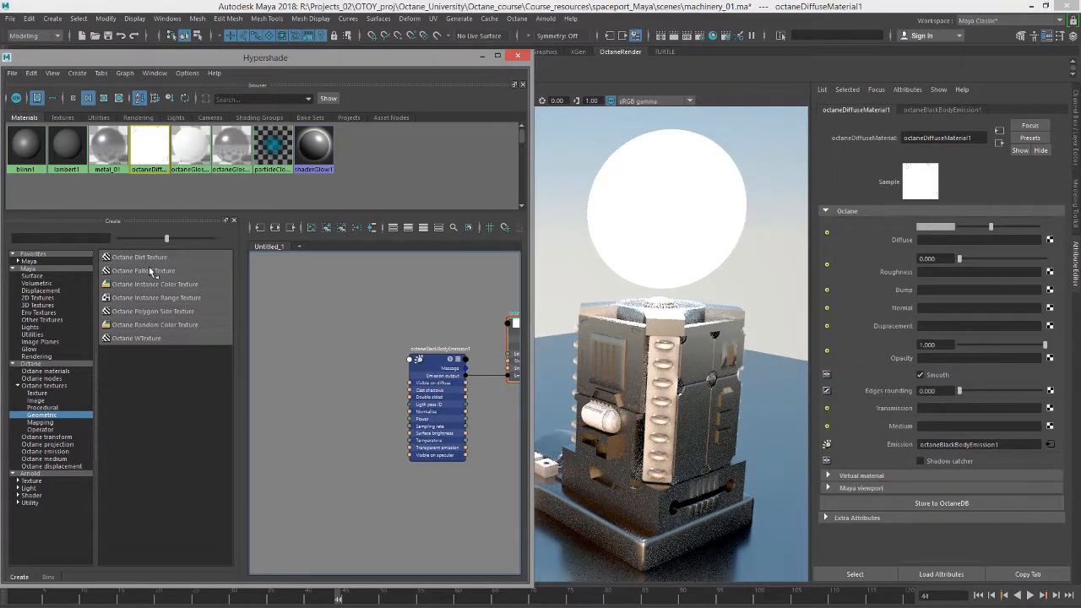
{"action": "left_click_drag", "start_coordinate": [151, 271], "coordinate": [317, 373]}
{"action": "right_click_drag", "start_coordinate": [305, 398], "coordinate": [394, 415], "text": "alt"}
{"action": "middle_click_drag", "start_coordinate": [377, 409], "coordinate": [316, 389], "text": "alt"}
{"action": "right_click_drag", "start_coordinate": [316, 389], "coordinate": [285, 348], "text": "alt"}
{"action": "middle_click_drag", "start_coordinate": [320, 389], "coordinate": [302, 395], "text": "alt"}
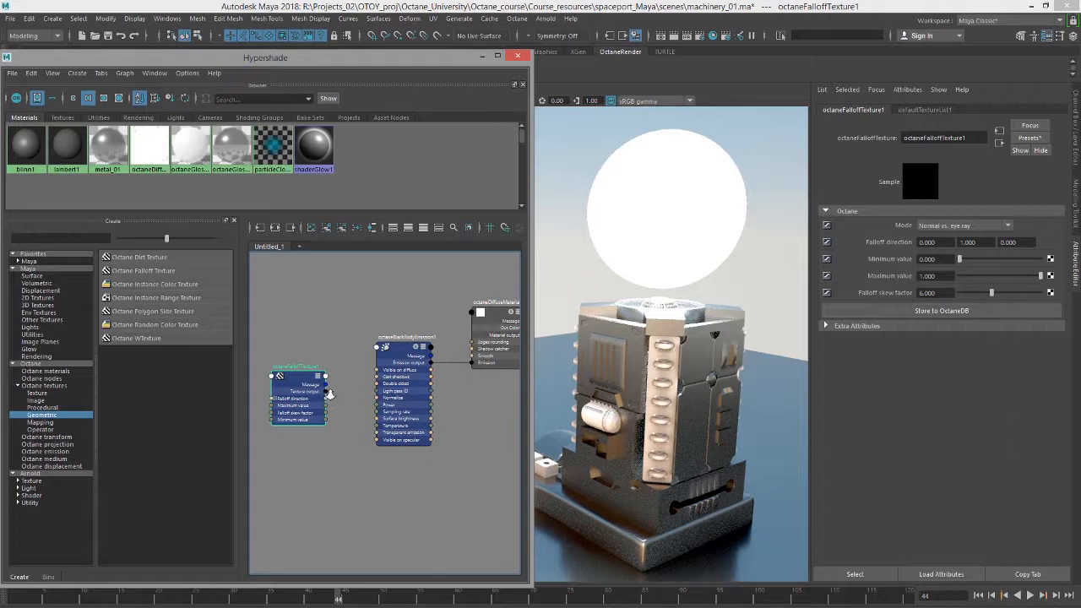
{"action": "right_click_drag", "start_coordinate": [329, 395], "coordinate": [361, 400], "text": "alt"}
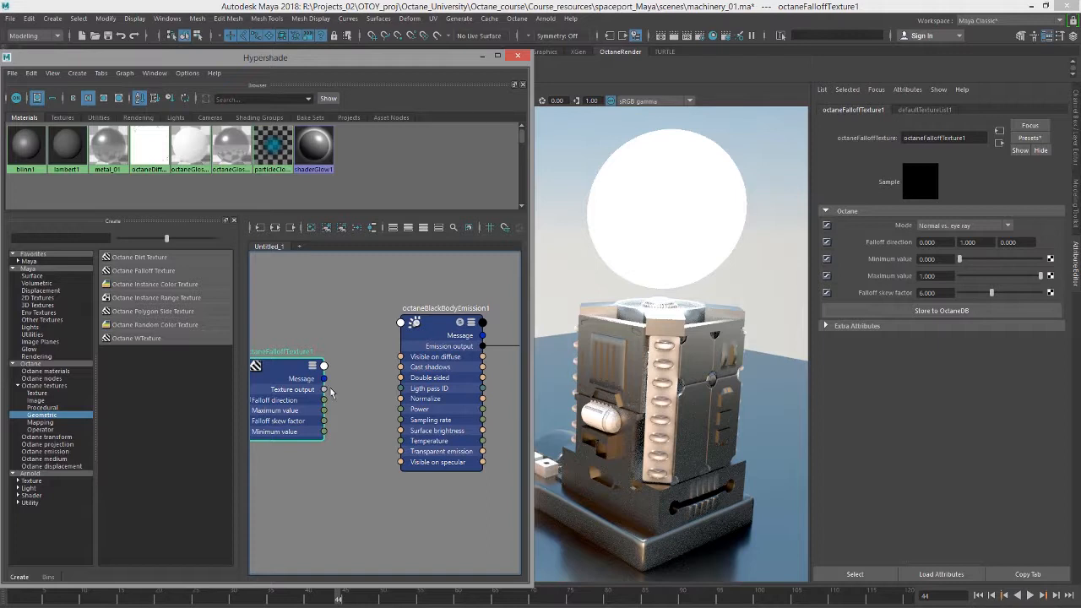
{"action": "left_click_drag", "start_coordinate": [325, 389], "coordinate": [382, 371]}
{"action": "right_click_drag", "start_coordinate": [379, 371], "coordinate": [317, 370], "text": "alt"}
{"action": "middle_click_drag", "start_coordinate": [349, 380], "coordinate": [319, 440], "text": "alt"}
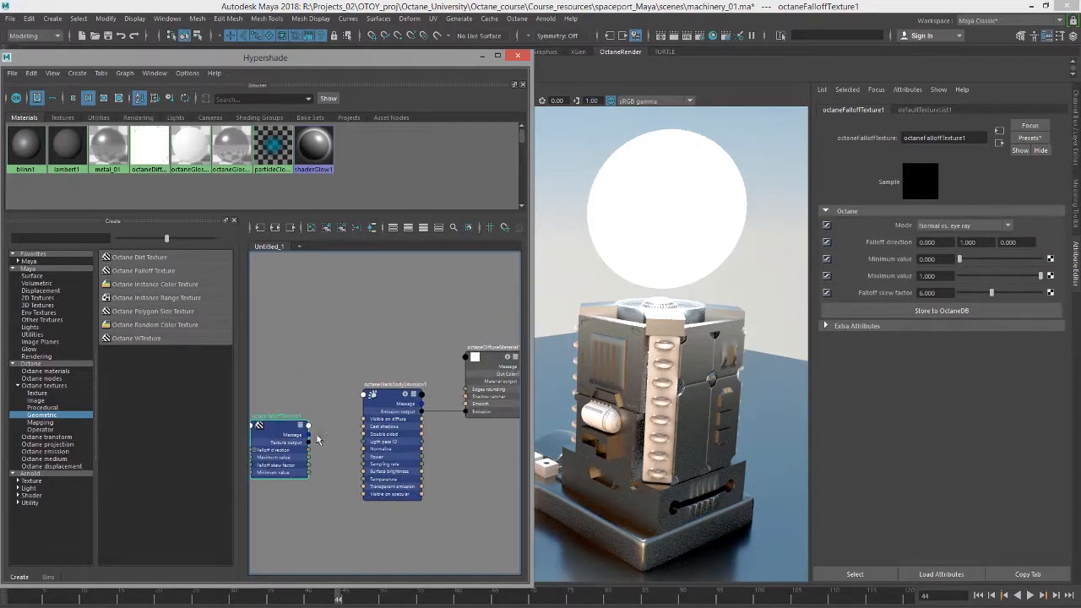
- Rearrange the shader graph's nodes and connect the Falloff Texture to the Opacity of the sphere's diffuse material
{"action": "left_click_drag", "start_coordinate": [494, 369], "coordinate": [469, 332]}
{"action": "left_click_drag", "start_coordinate": [388, 389], "coordinate": [376, 330]}
{"action": "right_click_drag", "start_coordinate": [379, 364], "coordinate": [392, 365], "text": "alt"}
{"action": "middle_click_drag", "start_coordinate": [392, 365], "coordinate": [388, 338], "text": "alt"}
{"action": "left_click", "coordinate": [510, 331]}
{"action": "right_click_drag", "start_coordinate": [388, 338], "coordinate": [445, 330], "text": "alt"}
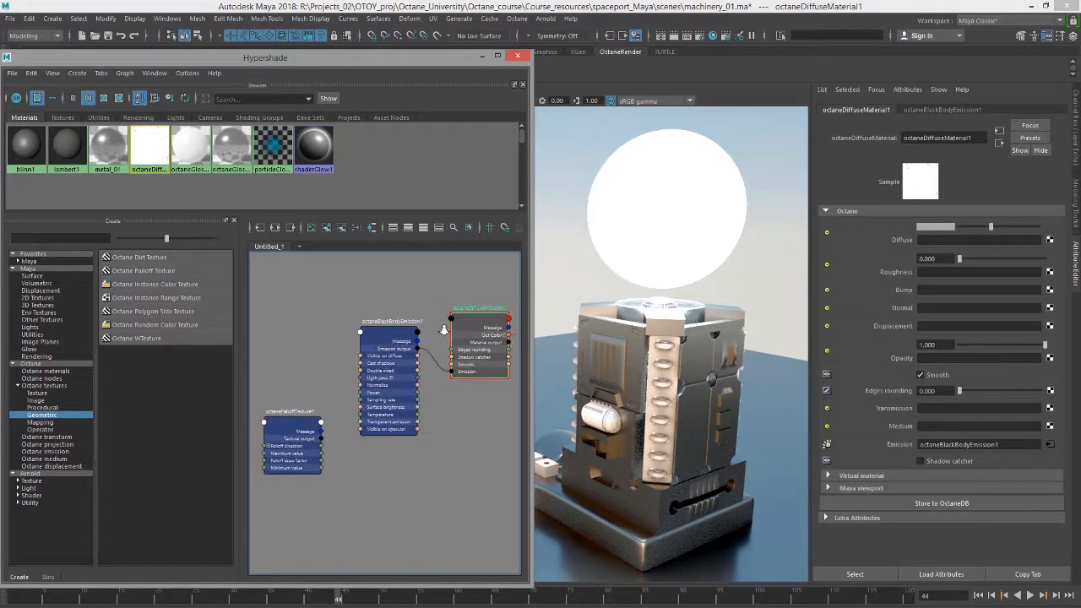
{"action": "middle_click_drag", "start_coordinate": [444, 330], "coordinate": [469, 316], "text": "alt"}
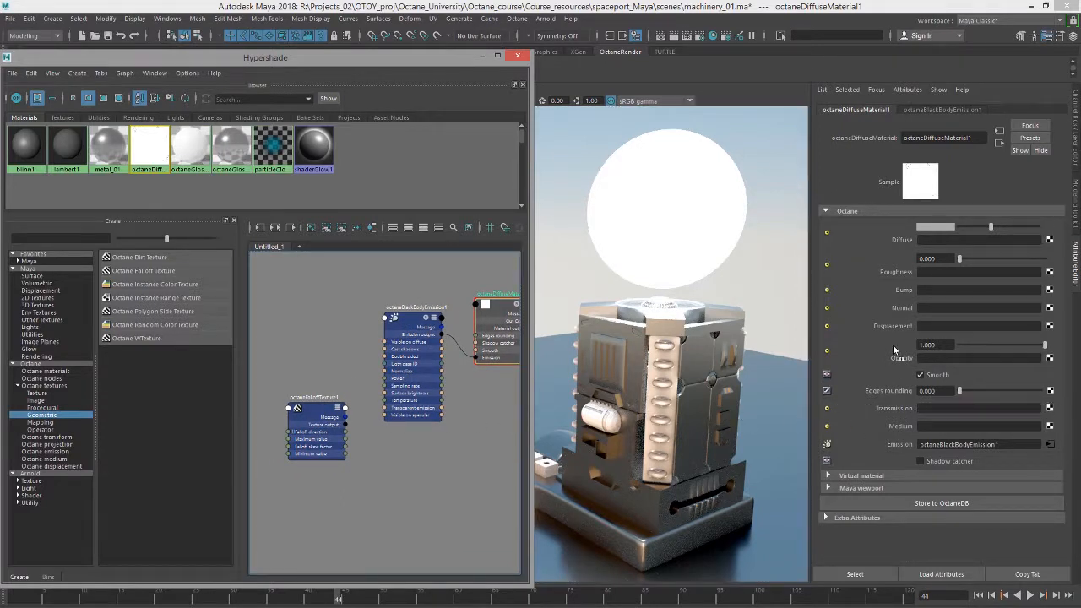
{"action": "middle_click_drag", "start_coordinate": [891, 362], "coordinate": [893, 362]}
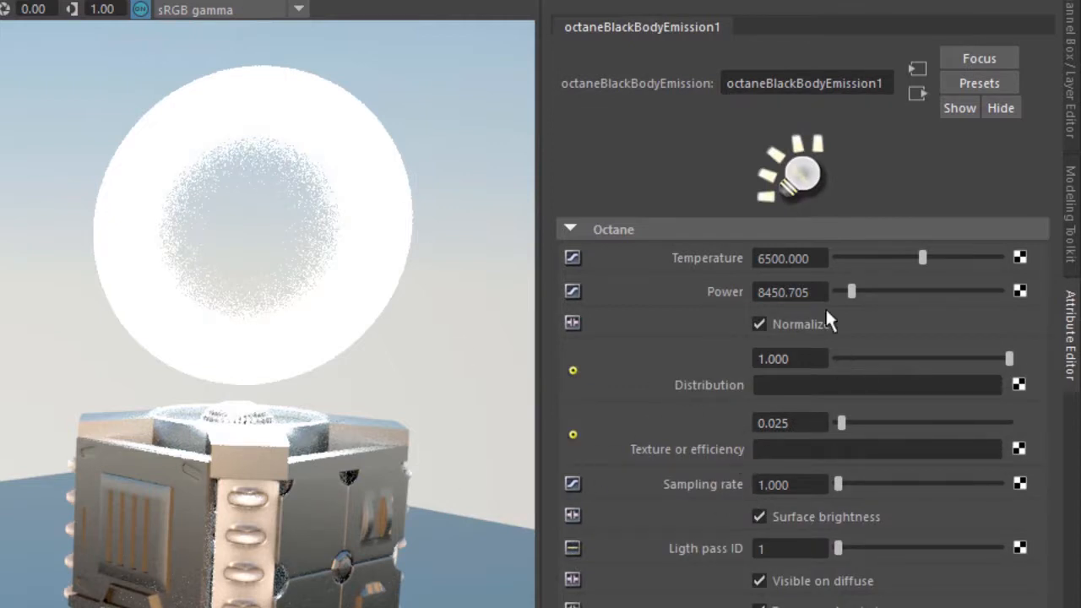
- Set the black body emission's Power to 100 and lower its Temperature to about 2605.634
{"action": "left_click_drag", "start_coordinate": [820, 292], "coordinate": [648, 300]}
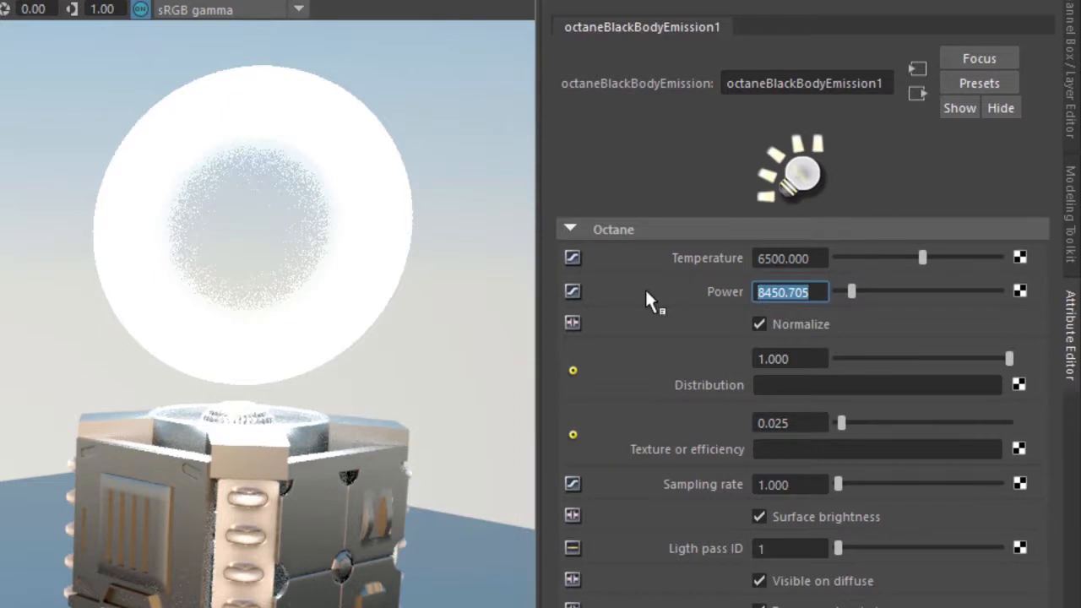
{"action": "type", "text": "100"}
{"action": "key", "text": "Return"}
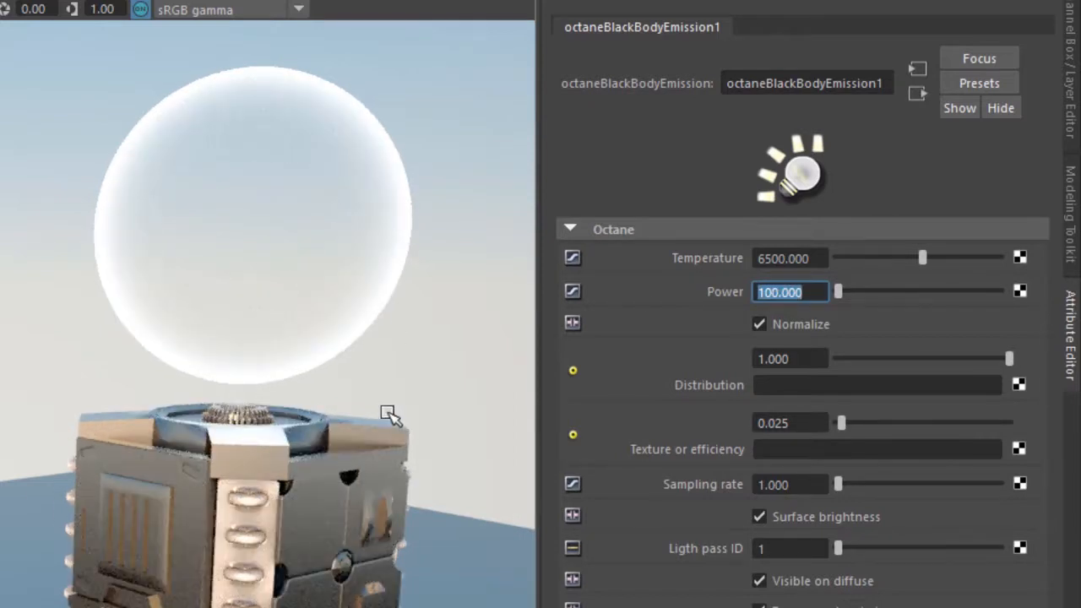
{"action": "left_click", "coordinate": [945, 257]}
{"action": "left_click", "coordinate": [964, 258]}
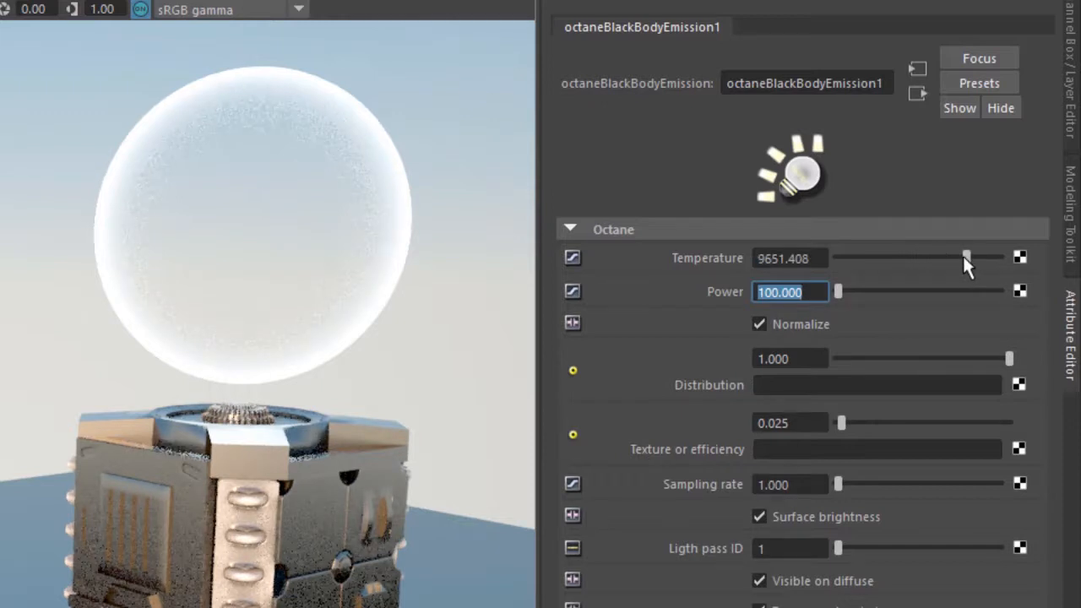
{"action": "left_click", "coordinate": [878, 255]}
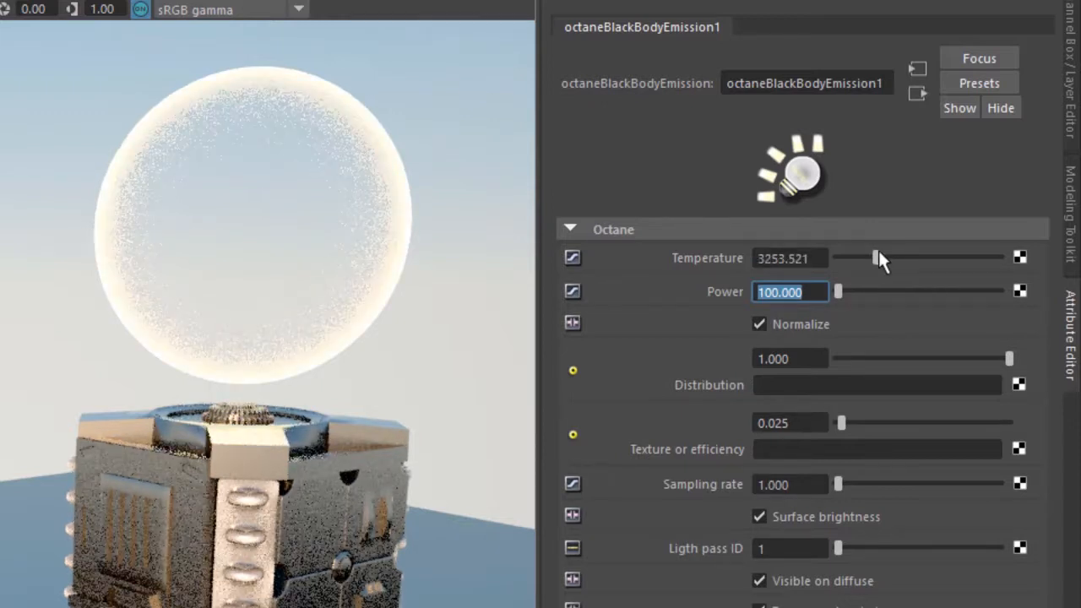
{"action": "left_click", "coordinate": [868, 255]}
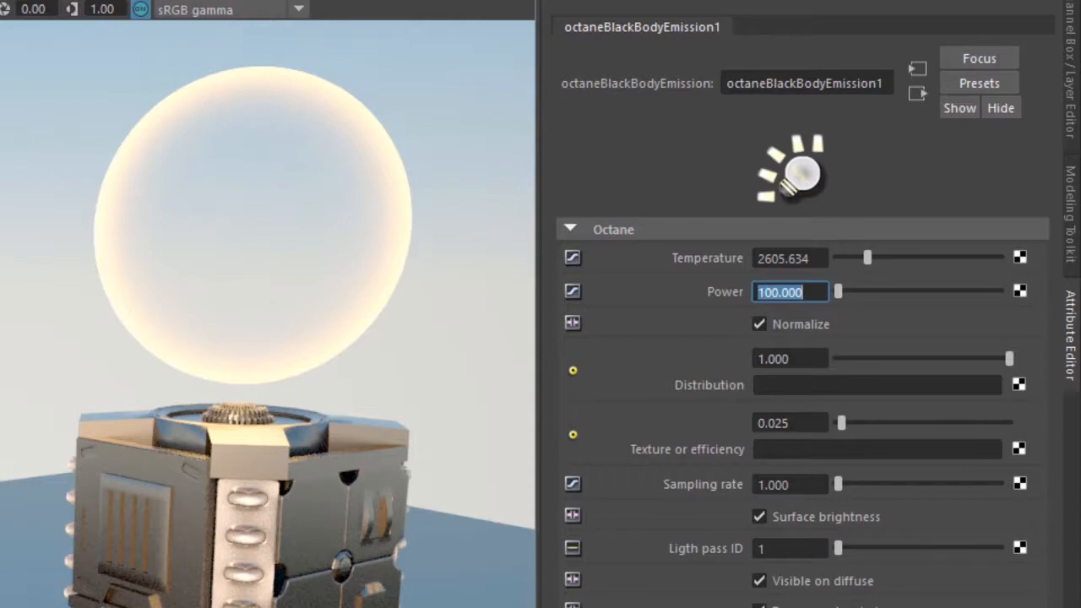
- Try the Falloff Texture modes Normal vs. vector 90deg and Normal vs. vector 180deg, and return to Normal vs. eye ray
{"action": "left_click_drag", "start_coordinate": [240, 538], "coordinate": [192, 604], "text": "alt"}
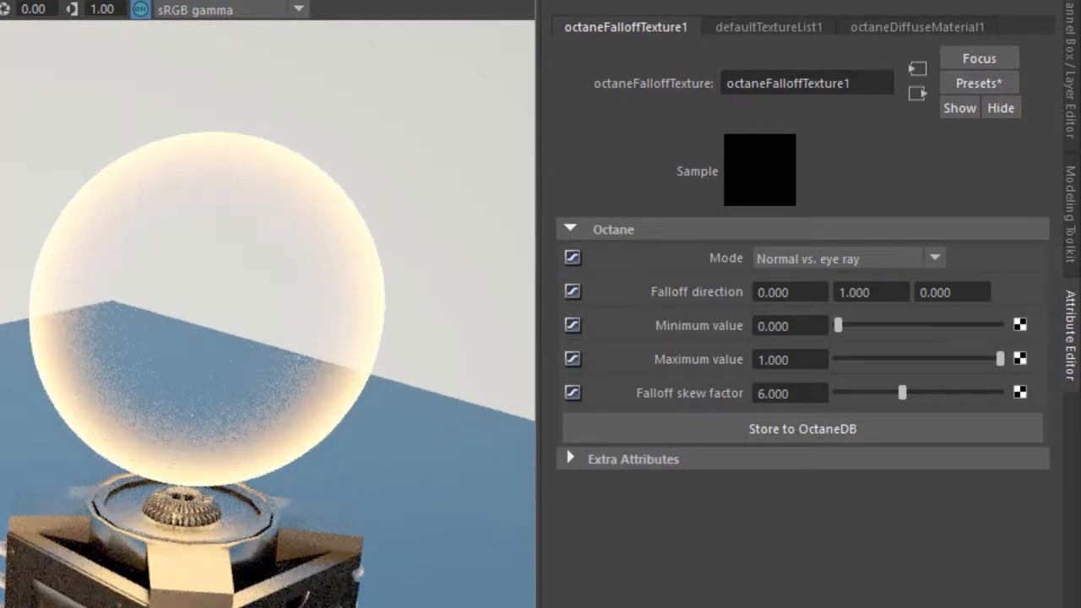
{"action": "left_click", "coordinate": [838, 264]}
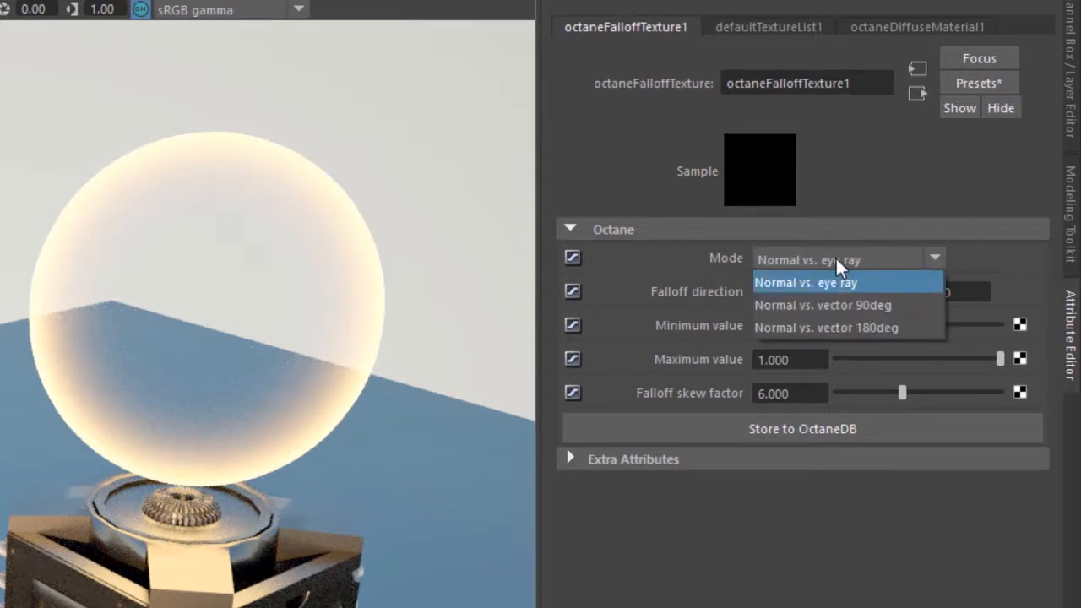
{"action": "left_click", "coordinate": [862, 306]}
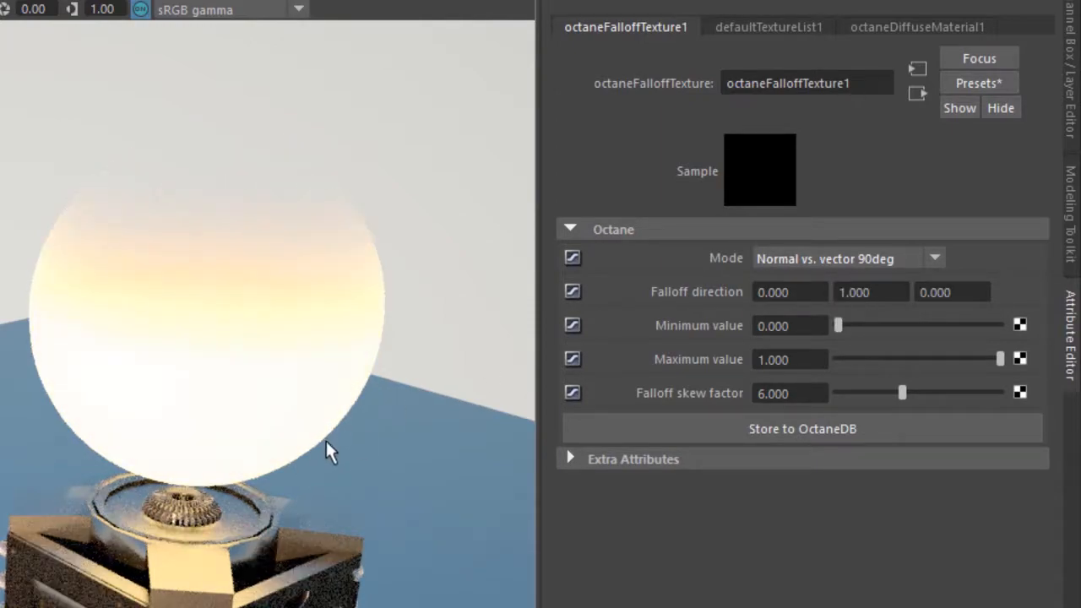
{"action": "left_click_drag", "start_coordinate": [321, 464], "coordinate": [344, 396], "text": "alt"}
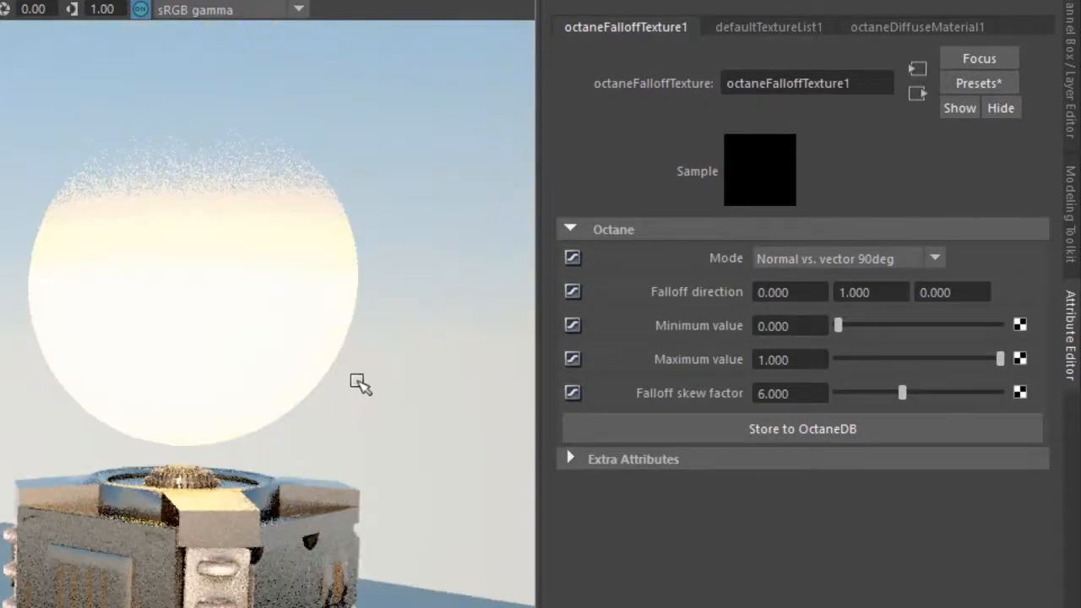
{"action": "left_click", "coordinate": [885, 267]}
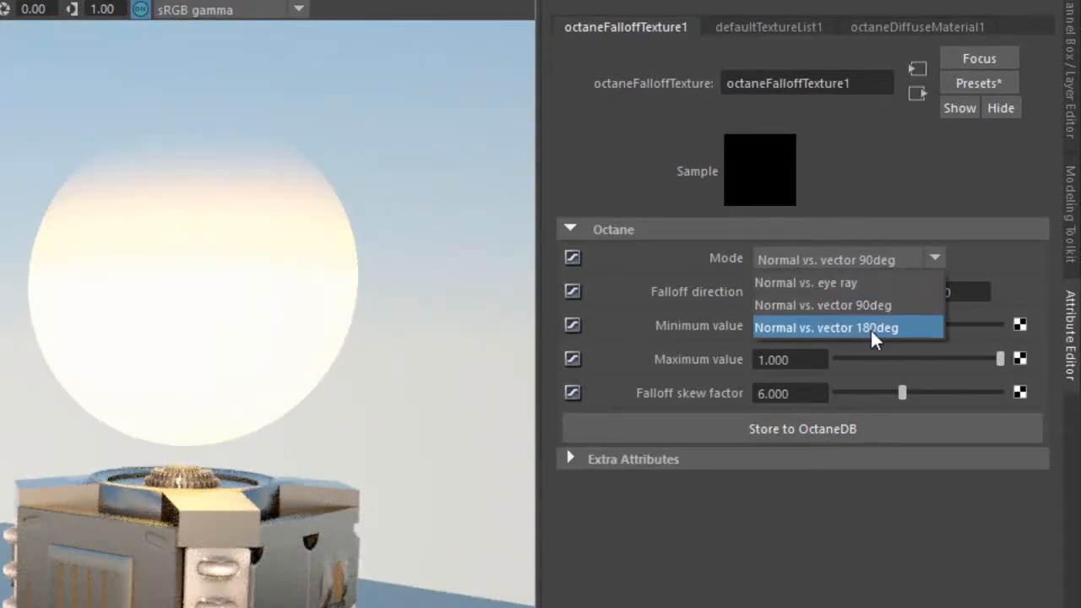
{"action": "left_click", "coordinate": [875, 332]}
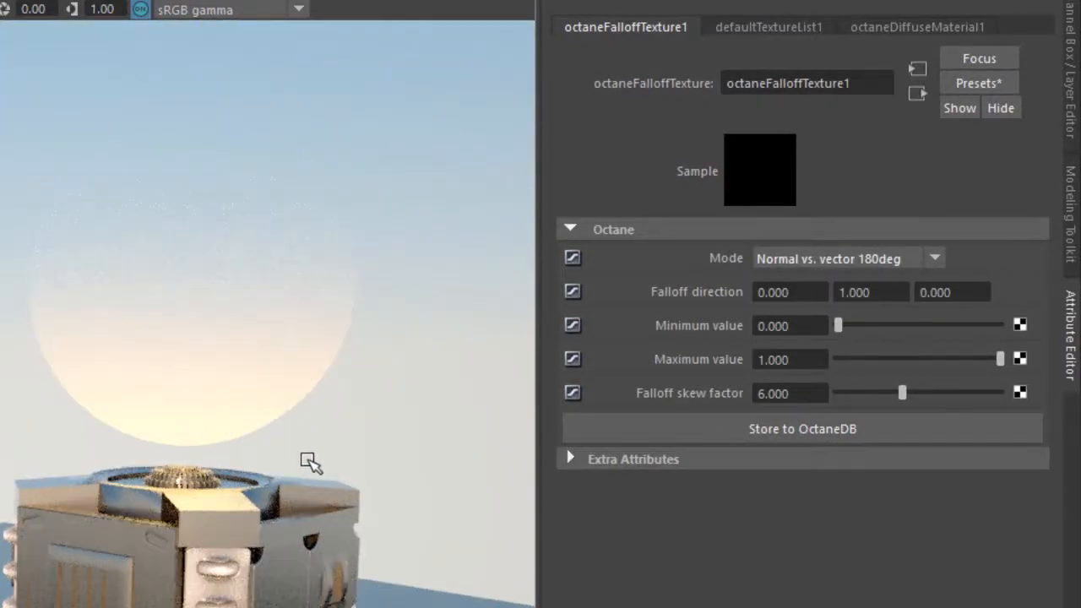
{"action": "left_click_drag", "start_coordinate": [308, 461], "coordinate": [308, 459], "text": "alt"}
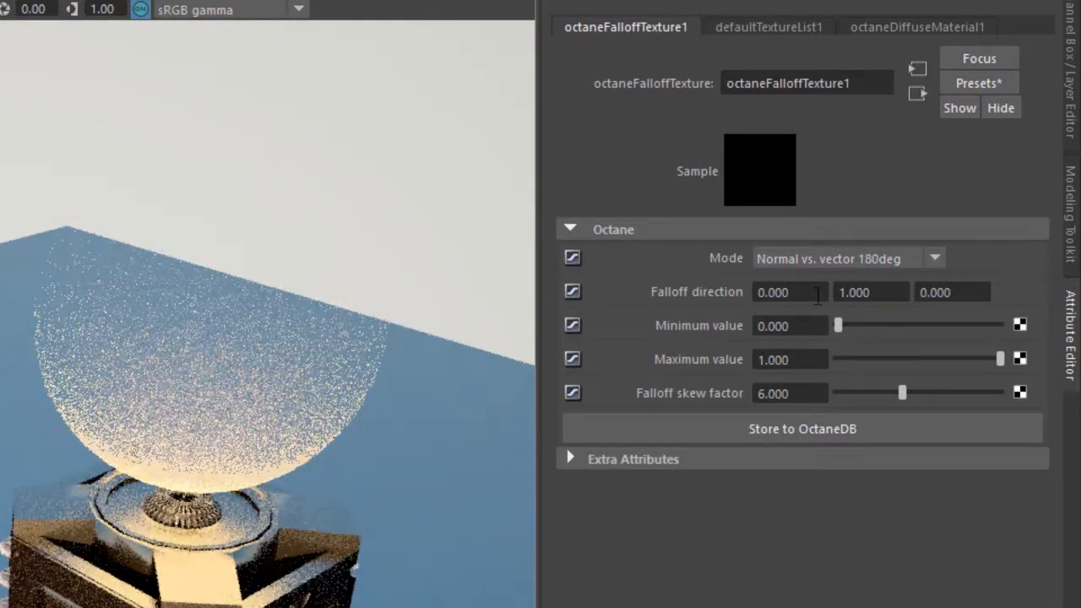
{"action": "left_click", "coordinate": [828, 259]}
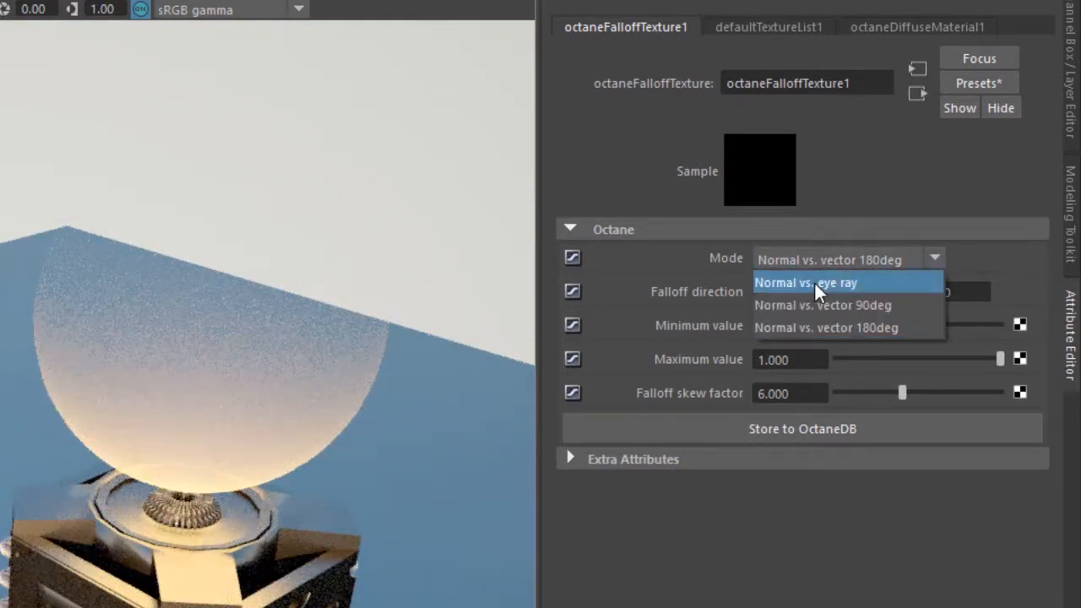
{"action": "left_click", "coordinate": [816, 289]}
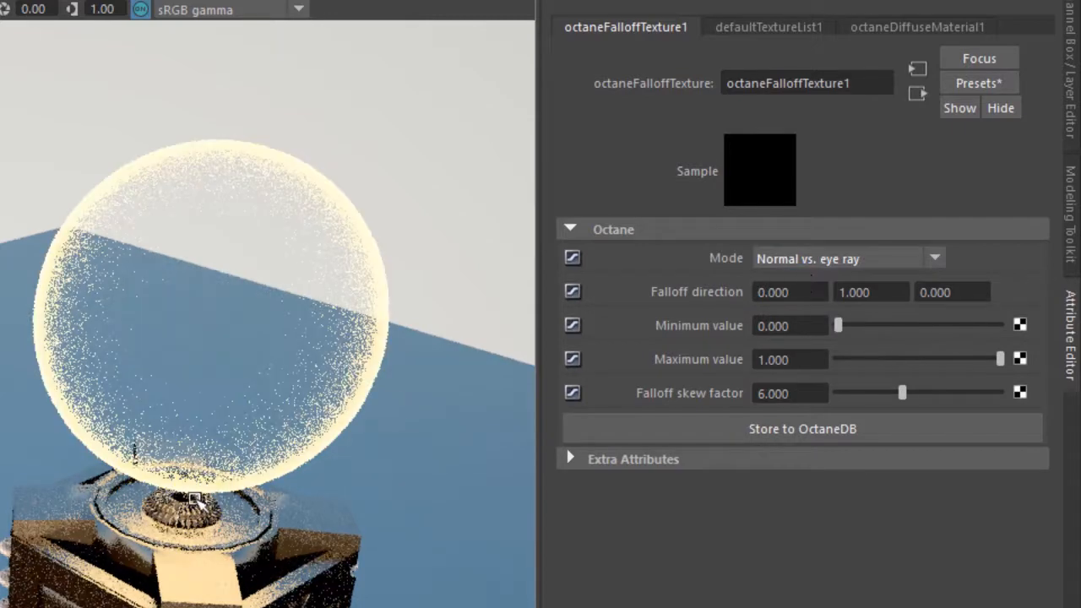
{"action": "left_click_drag", "start_coordinate": [272, 470], "coordinate": [271, 475], "text": "alt"}
{"action": "middle_click_drag", "start_coordinate": [271, 475], "coordinate": [285, 534], "text": "alt"}
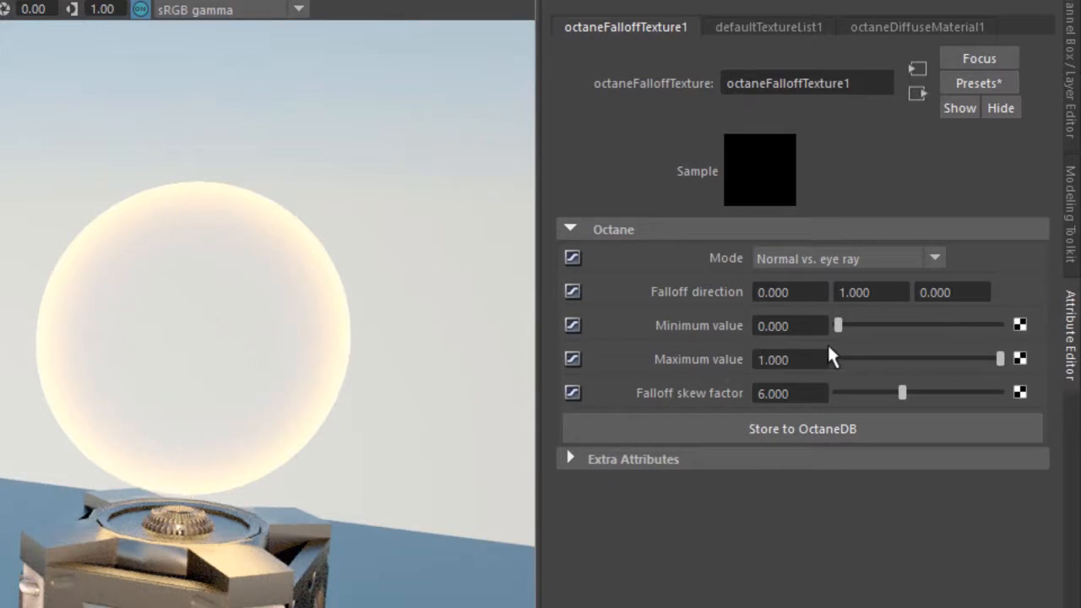
- Lower the Falloff Texture's Maximum value to about 0.106
{"action": "left_click_drag", "start_coordinate": [997, 360], "coordinate": [938, 357]}
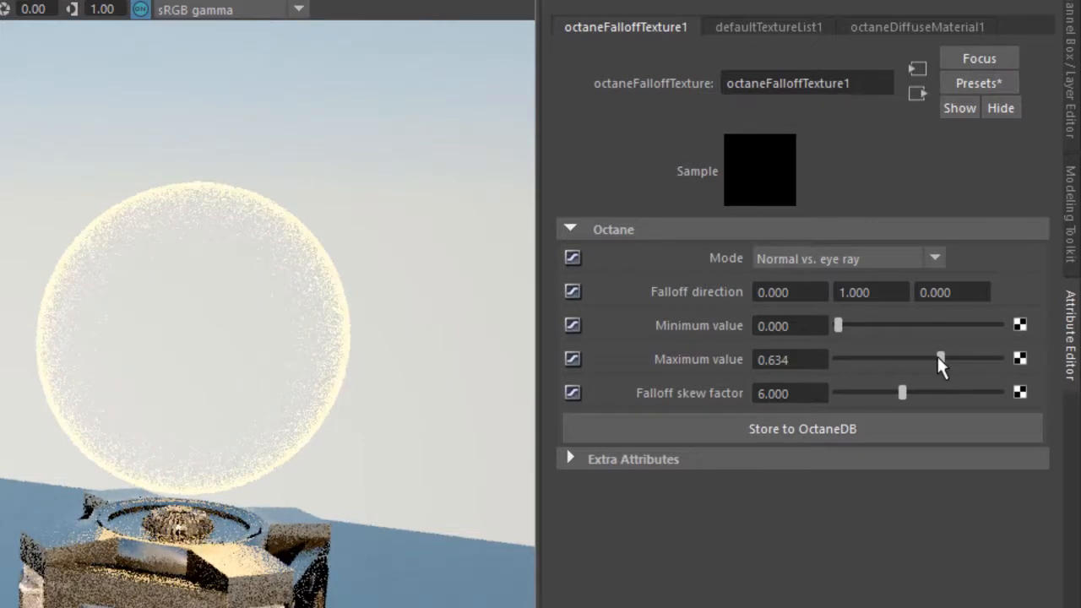
{"action": "left_click", "coordinate": [859, 359]}
{"action": "left_click_drag", "start_coordinate": [859, 359], "coordinate": [854, 359]}
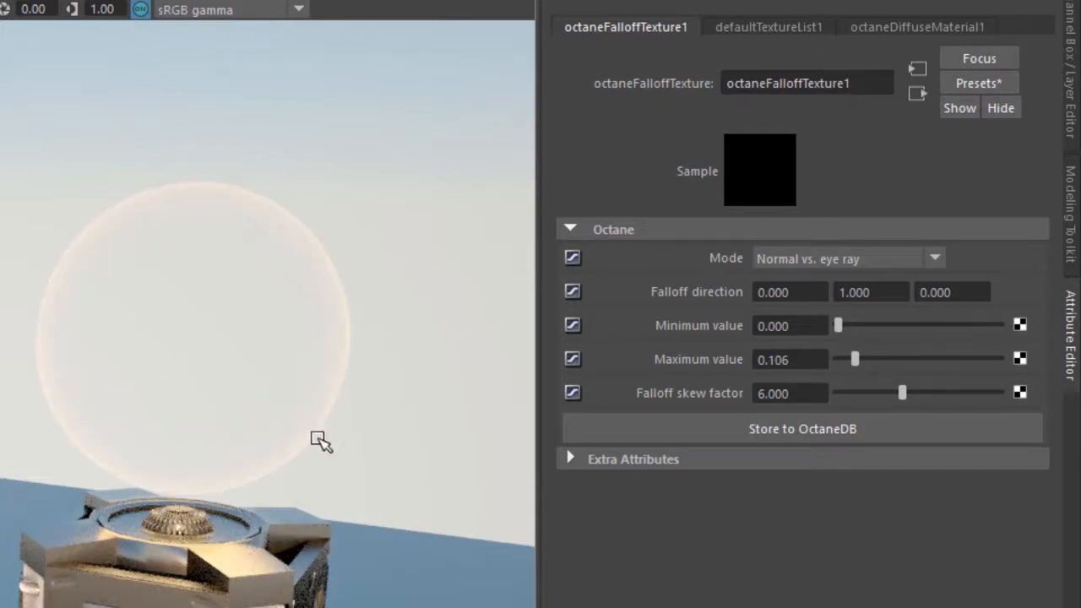
- Try a Falloff skew factor of about 3.038, and raise it to about 10.698
{"action": "left_click_drag", "start_coordinate": [307, 510], "coordinate": [299, 516], "text": "alt"}
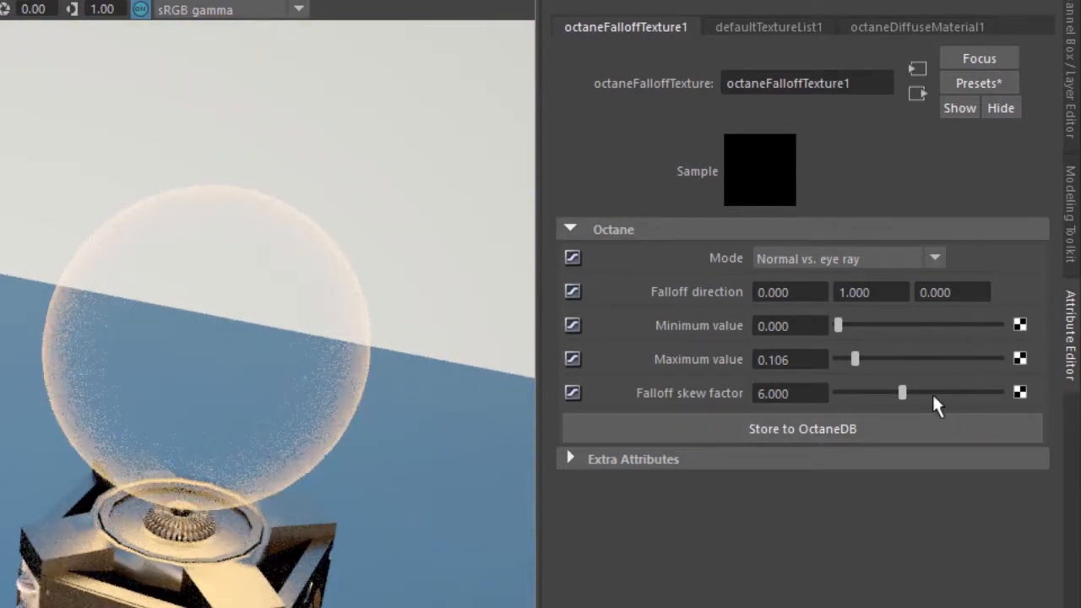
{"action": "left_click_drag", "start_coordinate": [903, 394], "coordinate": [870, 394]}
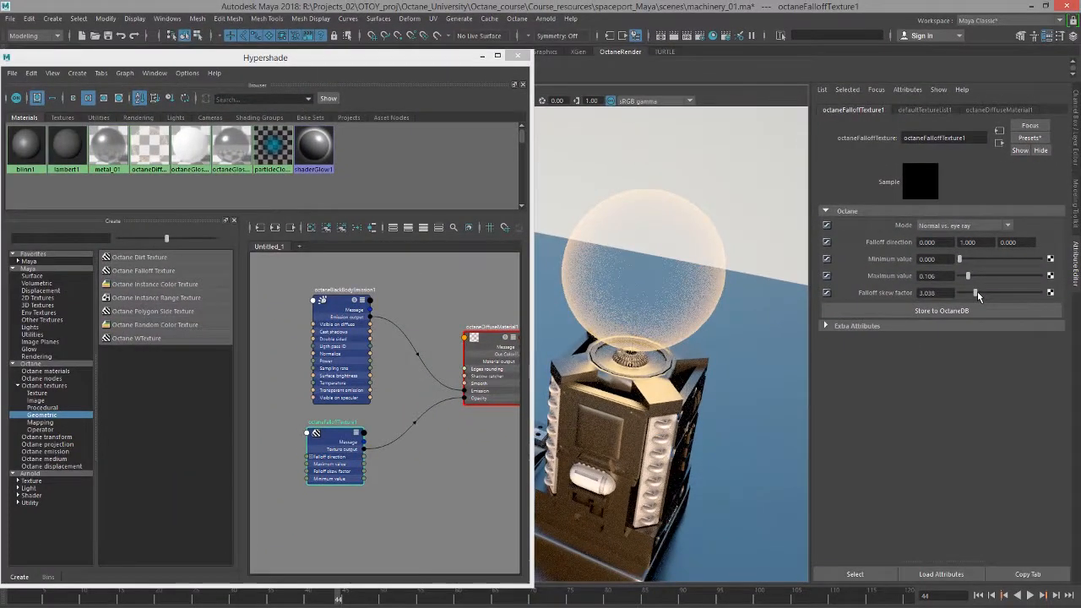
{"action": "left_click_drag", "start_coordinate": [978, 292], "coordinate": [1017, 292]}
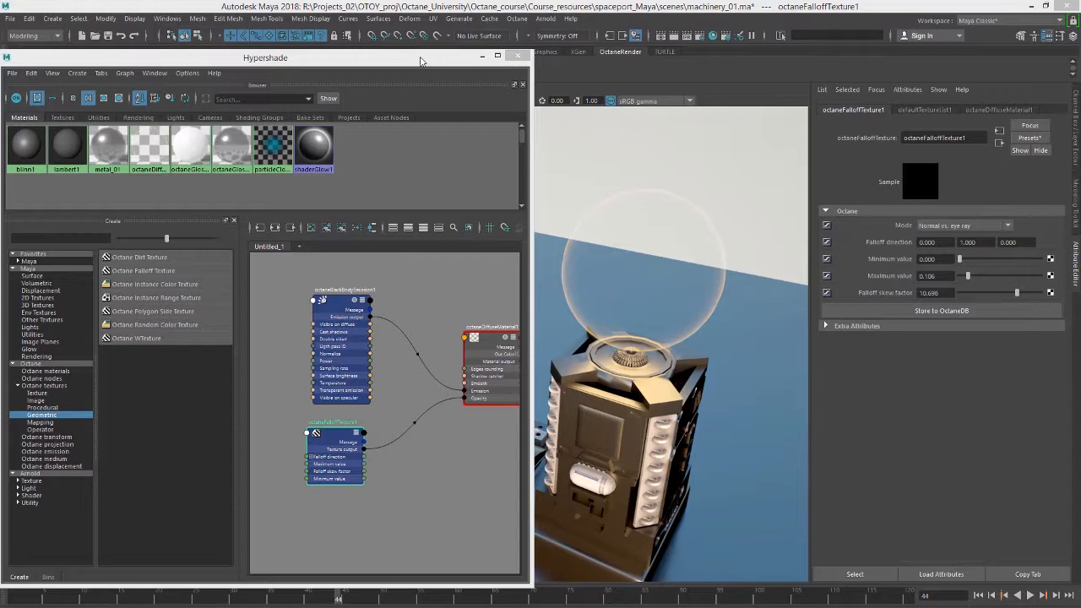
- Close the Hypershade and delete the glowing test sphere above the machinery
{"action": "left_click", "coordinate": [519, 57]}
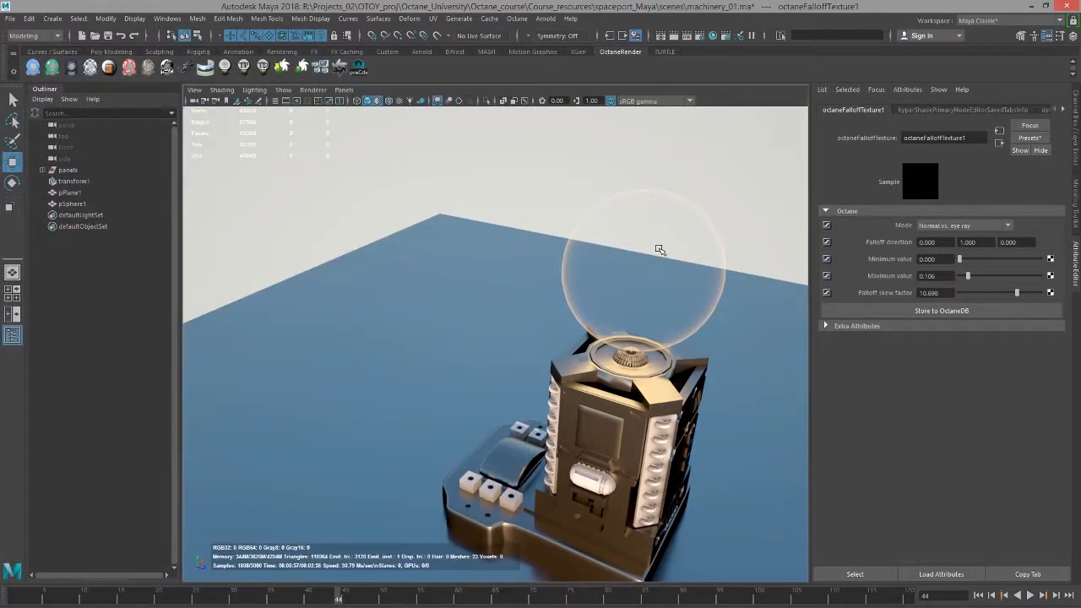
{"action": "left_click", "coordinate": [660, 250]}
{"action": "key", "text": "Delete"}
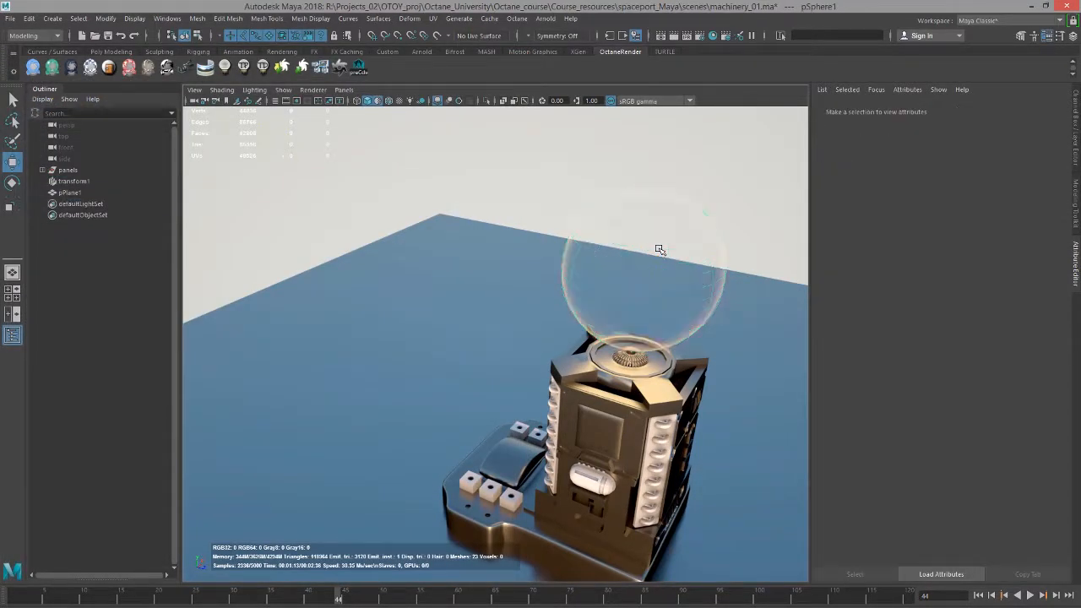
- Create a polygon plane and raise it above the circular top of the machine
{"action": "left_click_drag", "start_coordinate": [525, 277], "coordinate": [496, 286], "text": "alt"}
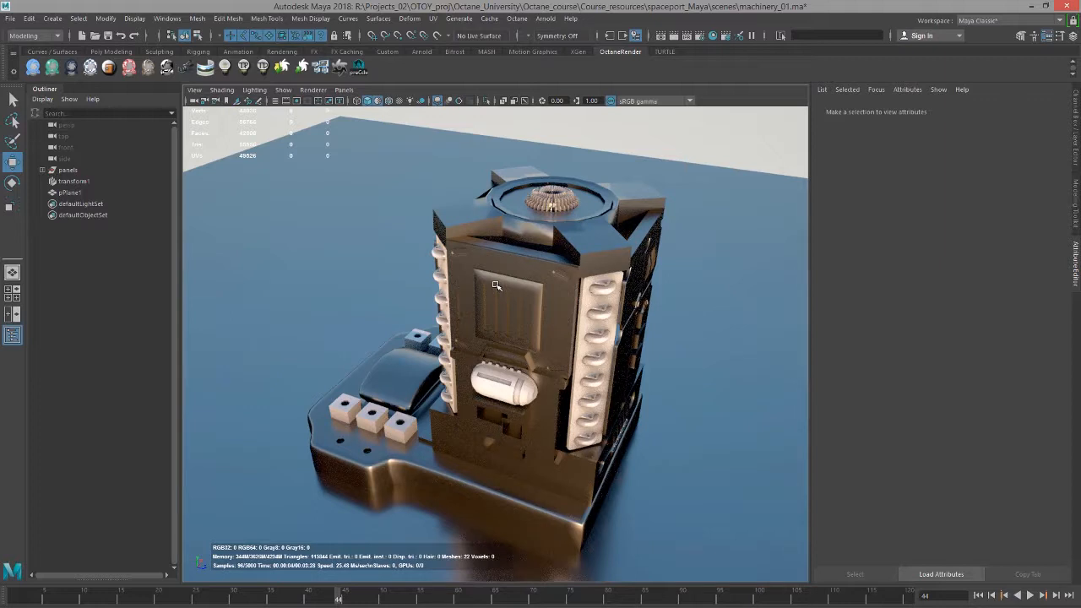
{"action": "left_click", "coordinate": [53, 18]}
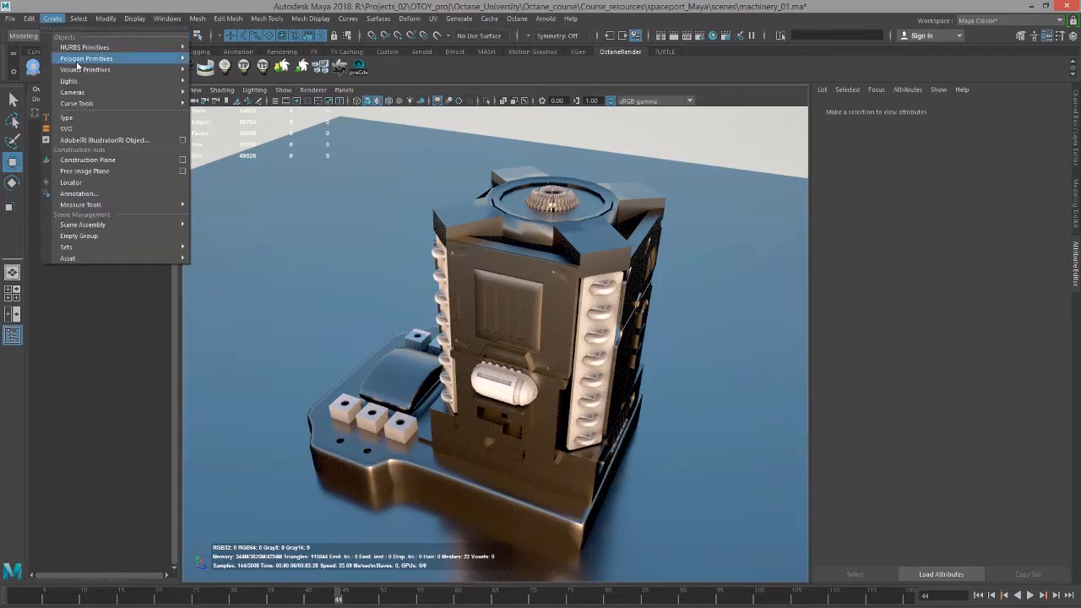
{"action": "mouse_move", "coordinate": [80, 59]}
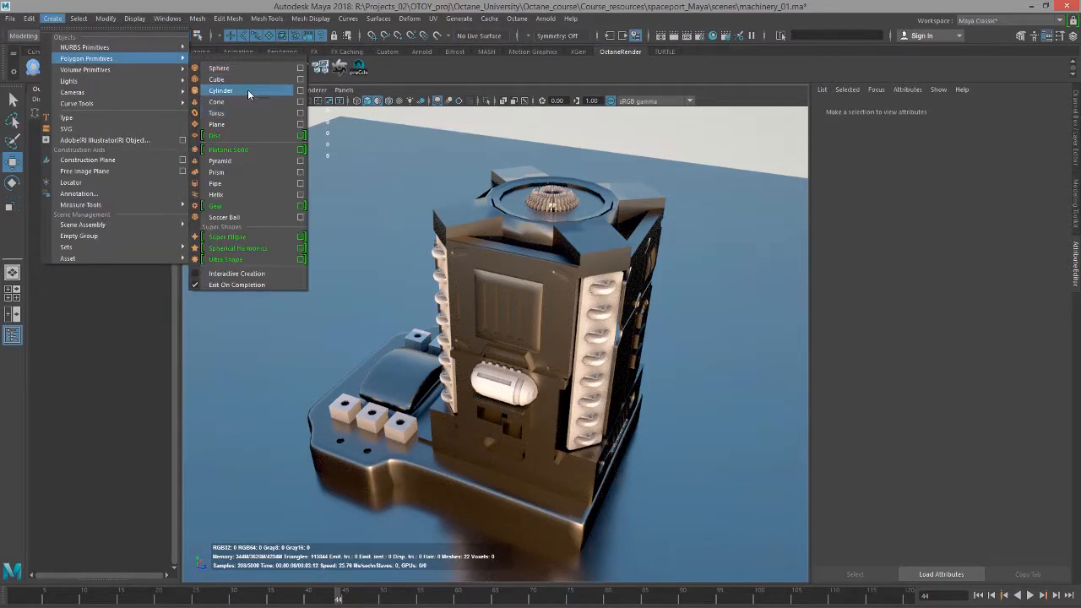
{"action": "left_click", "coordinate": [243, 124]}
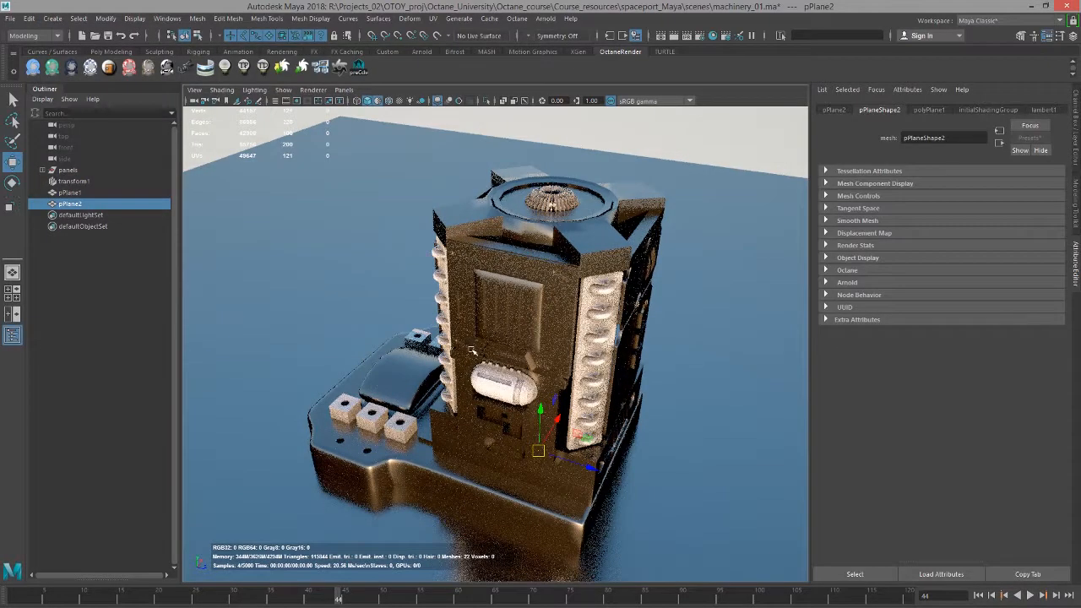
{"action": "left_click_drag", "start_coordinate": [494, 245], "coordinate": [472, 111]}
{"action": "middle_click_drag", "start_coordinate": [461, 114], "coordinate": [436, 189], "text": "alt"}
{"action": "left_click_drag", "start_coordinate": [433, 185], "coordinate": [411, 162], "text": "alt"}
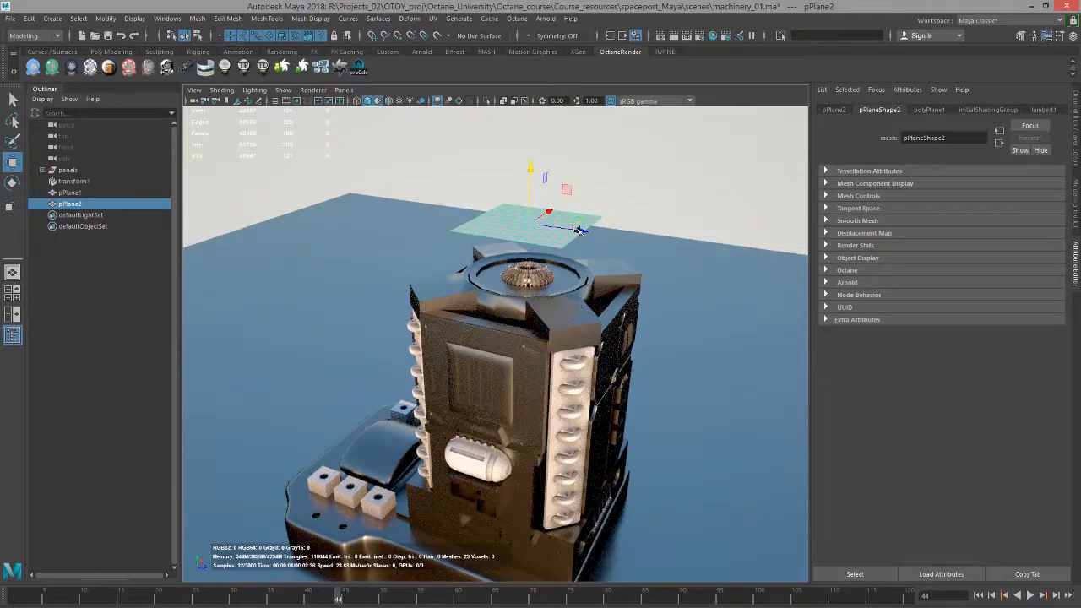
- Rotate the new plane to stand upright and move it clear above the machine's top
{"action": "left_click_drag", "start_coordinate": [562, 212], "coordinate": [519, 284], "text": "alt"}
{"action": "key", "text": "e"}
{"action": "key", "text": "w"}
{"action": "left_click_drag", "start_coordinate": [488, 184], "coordinate": [483, 116]}
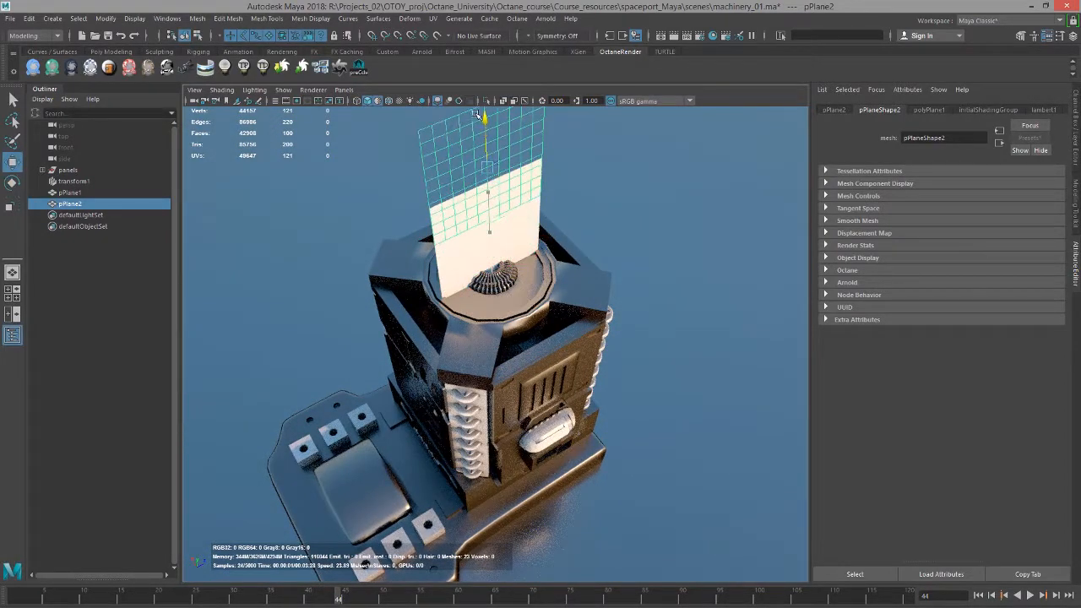
{"action": "middle_click_drag", "start_coordinate": [496, 151], "coordinate": [501, 282], "text": "alt"}
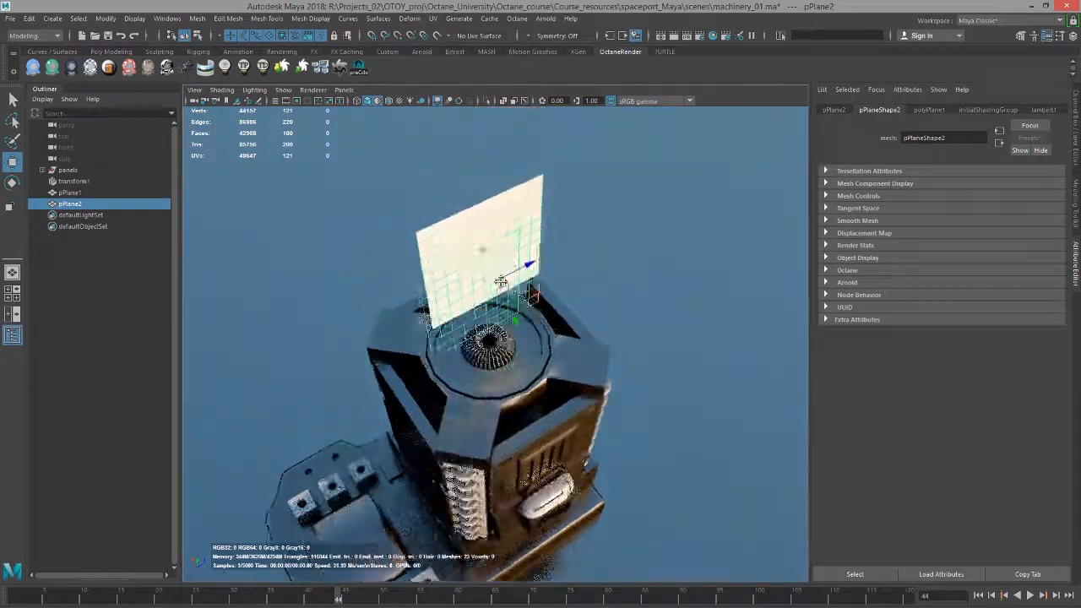
- Apply a nonlinear Twist deformer to the upright plane
{"action": "left_click_drag", "start_coordinate": [501, 281], "coordinate": [519, 231], "text": "alt"}
{"action": "left_click", "coordinate": [410, 19]}
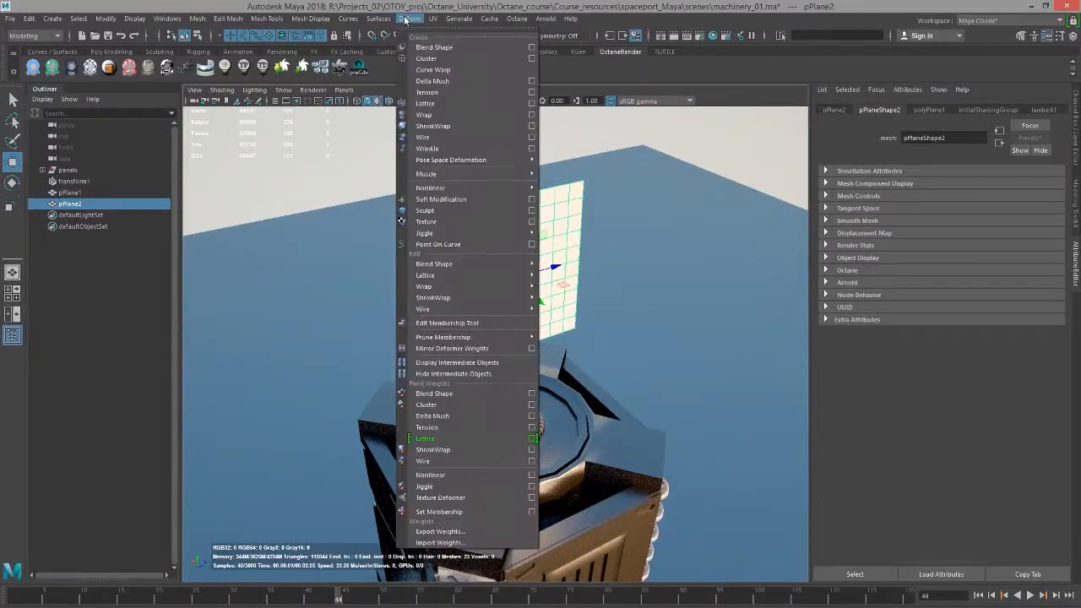
{"action": "mouse_move", "coordinate": [435, 197]}
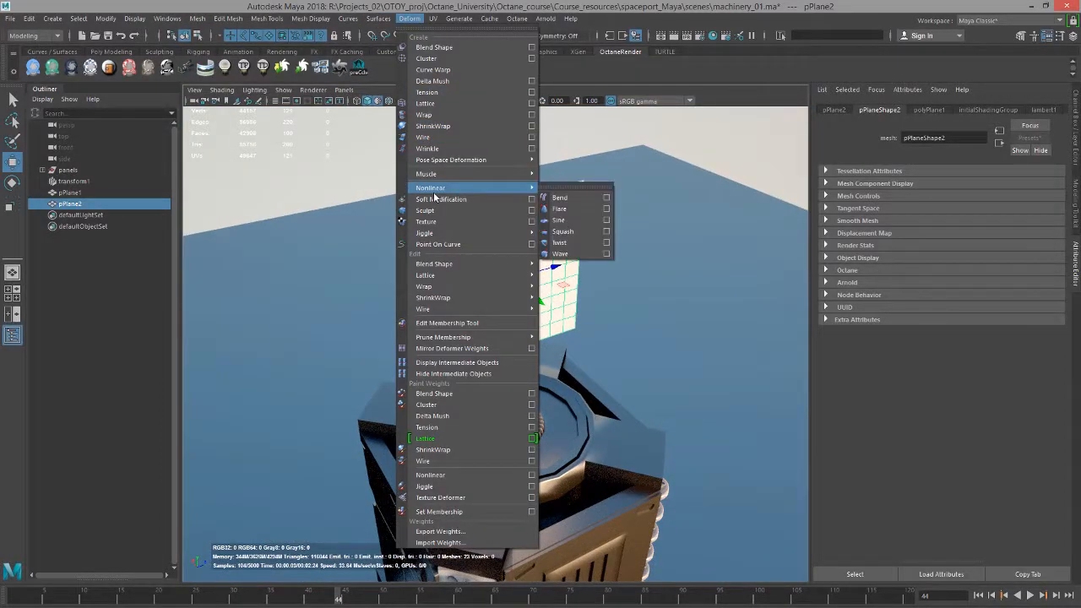
{"action": "left_click", "coordinate": [558, 242]}
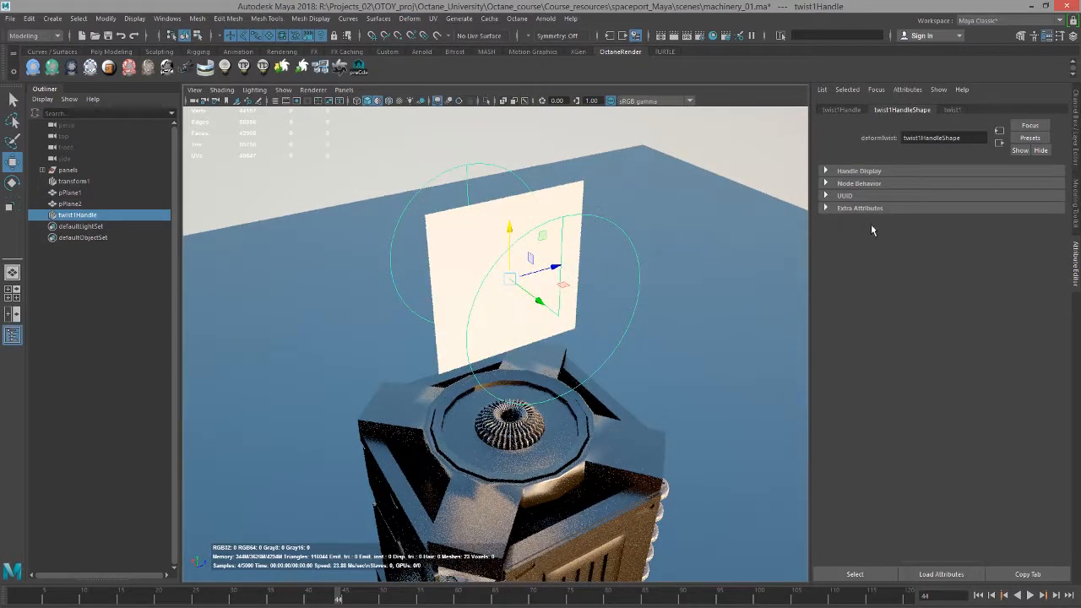
- Rotate the Twist deformer handle to line up vertically with the upright plane, setting its Rotate Z to 180
{"action": "key", "text": "e"}
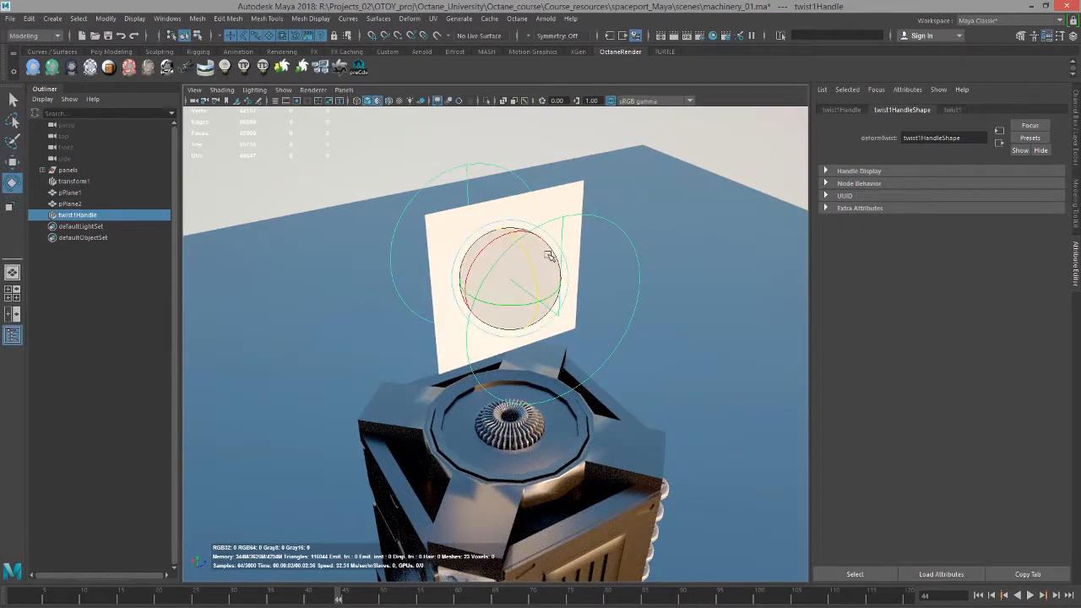
{"action": "left_click_drag", "start_coordinate": [532, 256], "coordinate": [531, 308]}
{"action": "left_click", "coordinate": [1075, 112]}
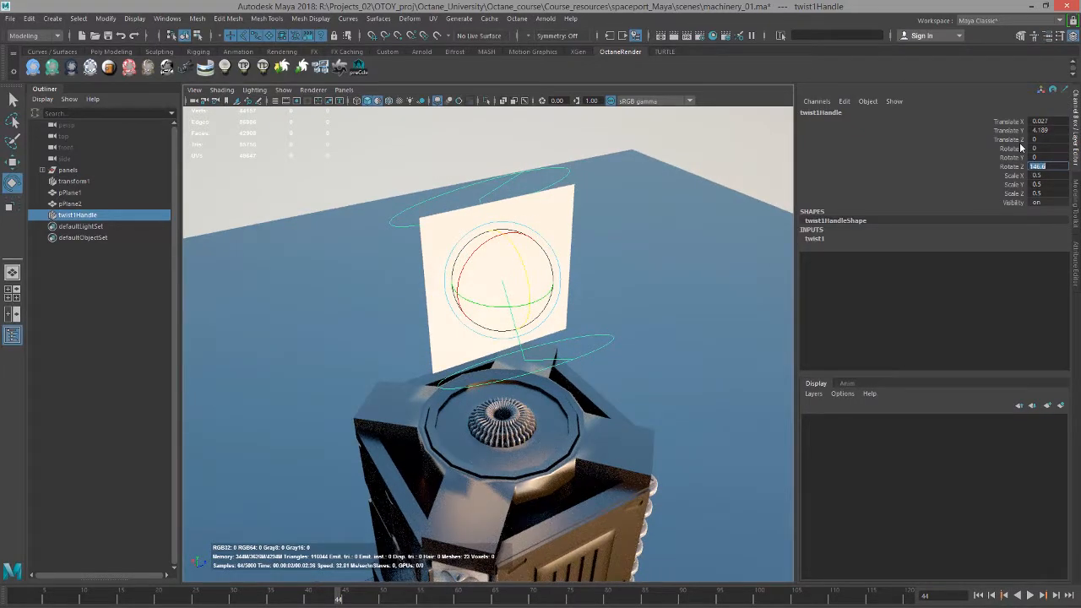
{"action": "type", "text": "90"}
{"action": "key", "text": "Return"}
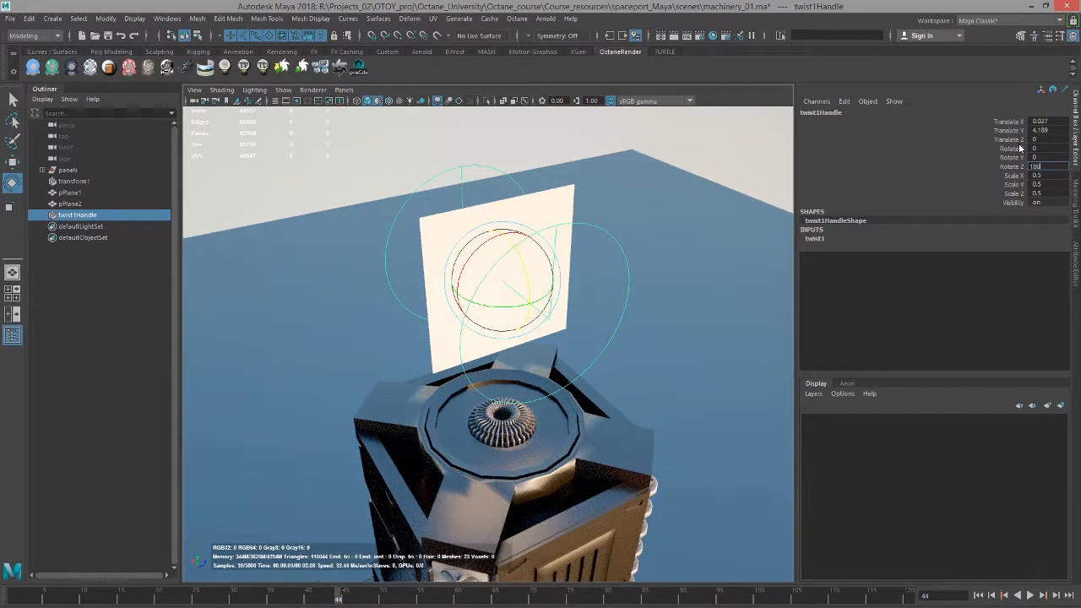
{"action": "type", "text": "180"}
{"action": "key", "text": "Return"}
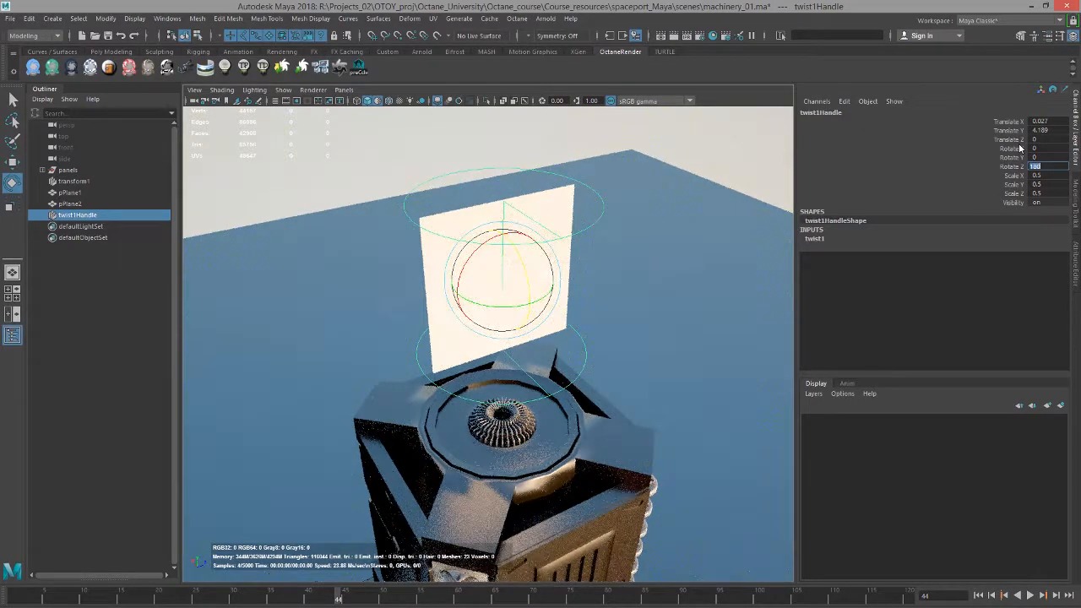
- Increase the Twist deformer's End Angle to twist the plane, and assign a new Octane Glossy material to the plane
{"action": "left_click", "coordinate": [824, 240]}
{"action": "left_click", "coordinate": [1009, 266]}
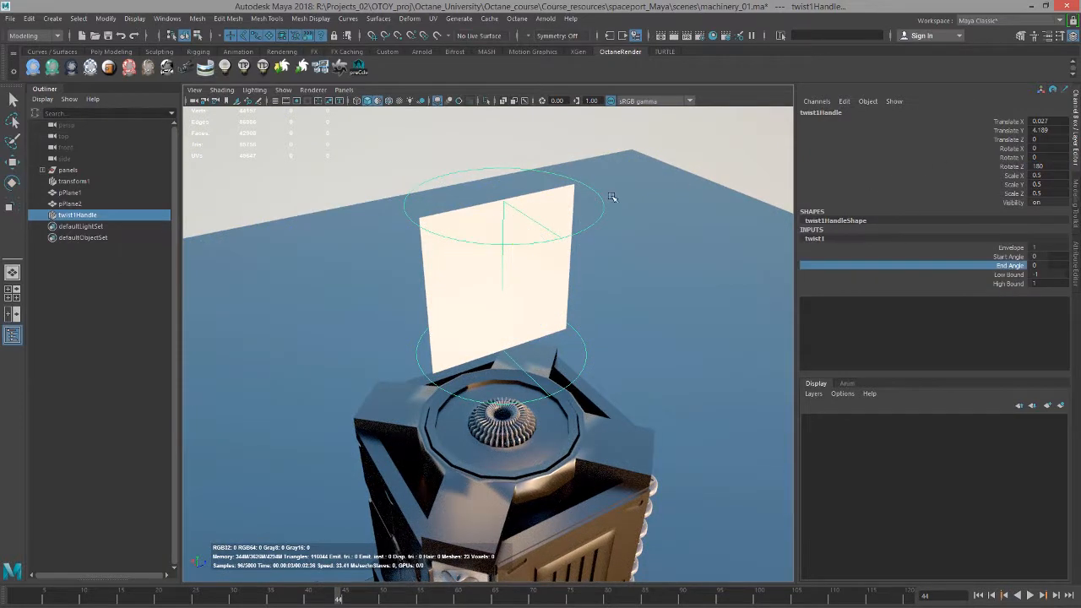
{"action": "middle_click_drag", "start_coordinate": [616, 196], "coordinate": [668, 194]}
{"action": "middle_click_drag", "start_coordinate": [592, 217], "coordinate": [603, 213]}
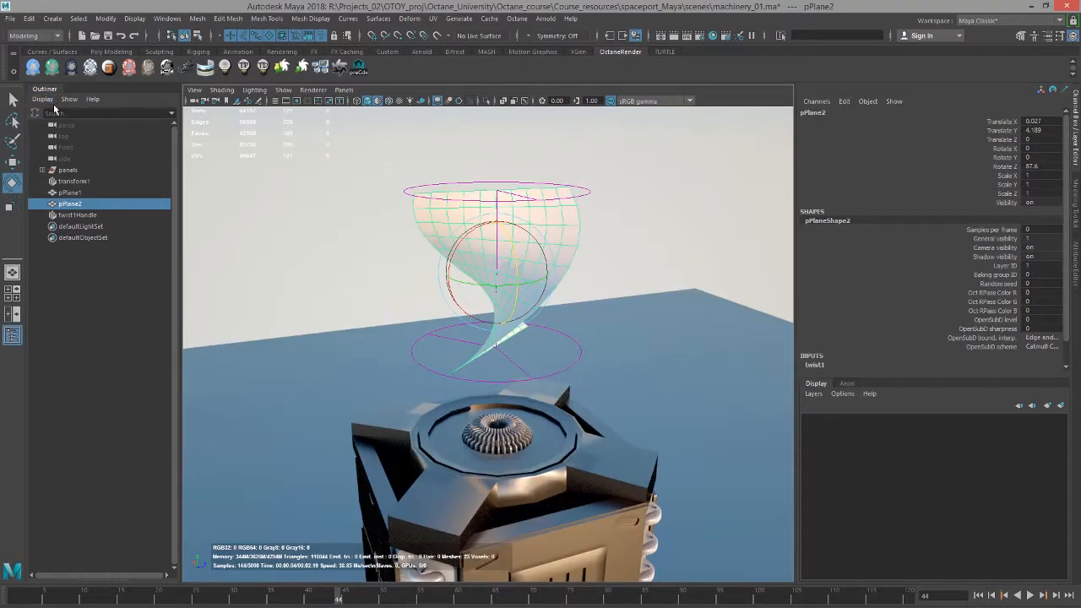
{"action": "left_click", "coordinate": [52, 69]}
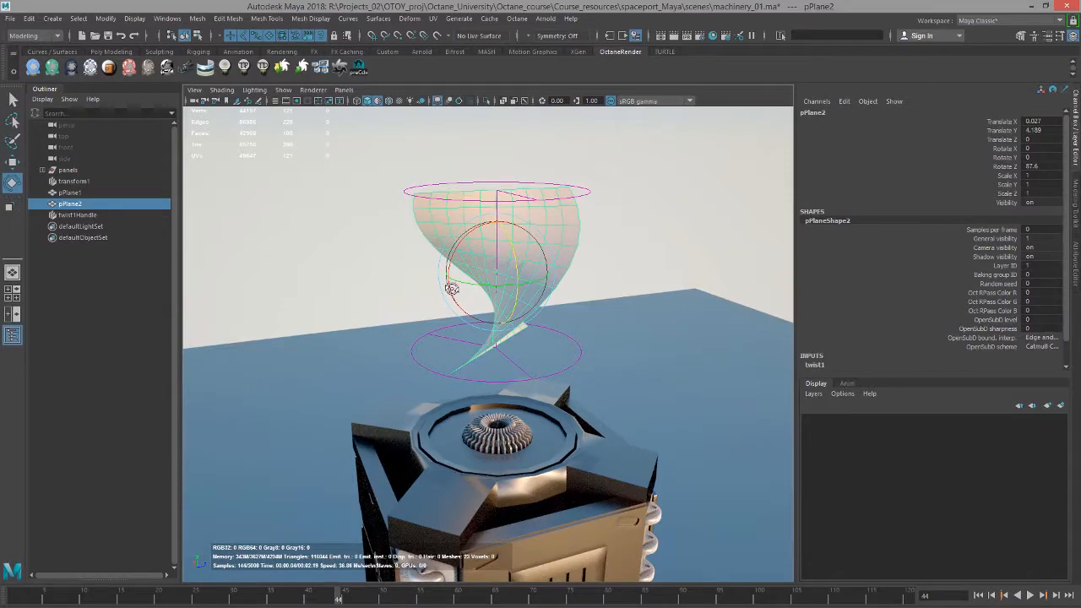
{"action": "left_click_drag", "start_coordinate": [452, 288], "coordinate": [441, 318], "text": "alt"}
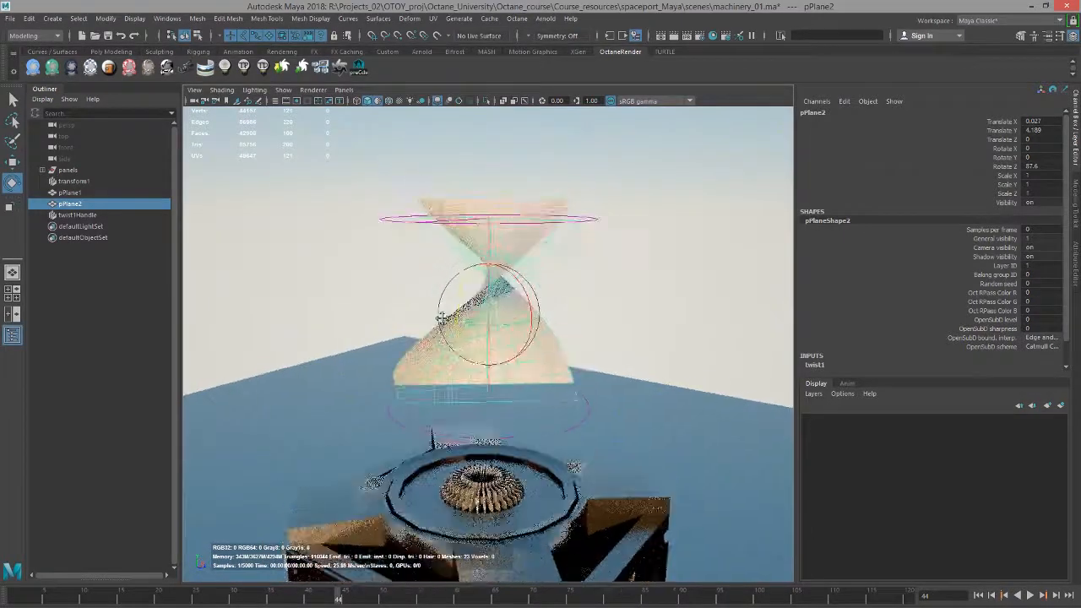
- Open the Hypershade, close its Material Viewer and Property Editor panes, and graph the material of the selected plane
{"action": "left_click", "coordinate": [167, 19]}
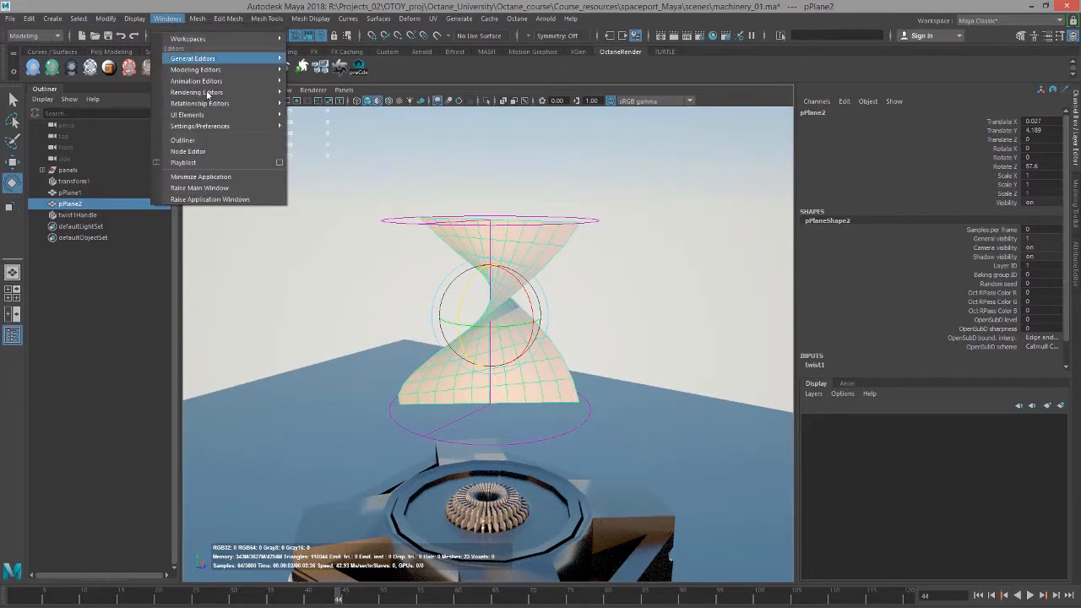
{"action": "left_click", "coordinate": [160, 7]}
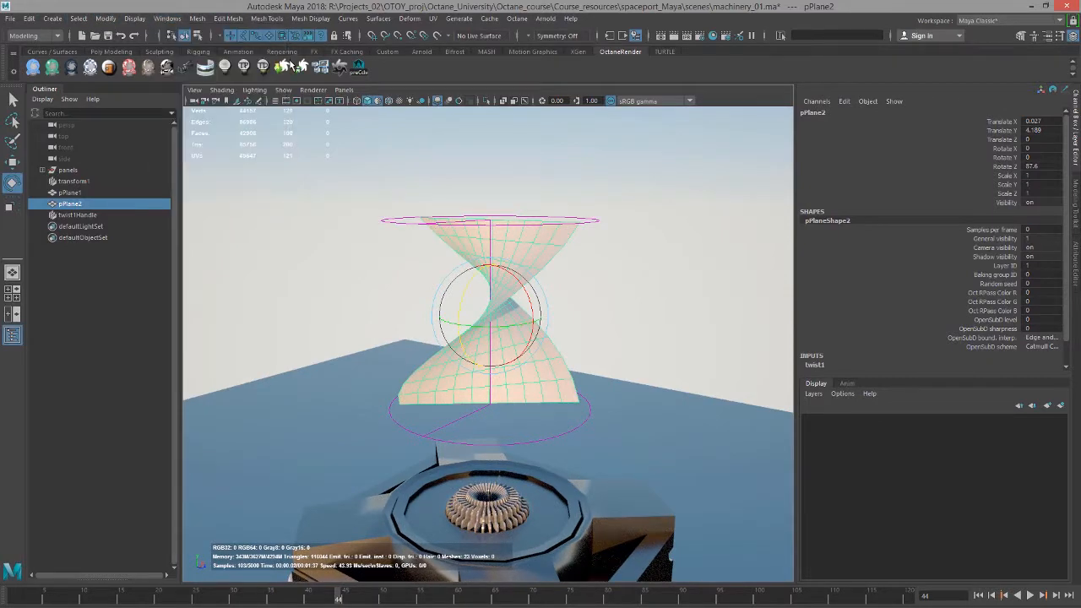
{"action": "left_click", "coordinate": [713, 37]}
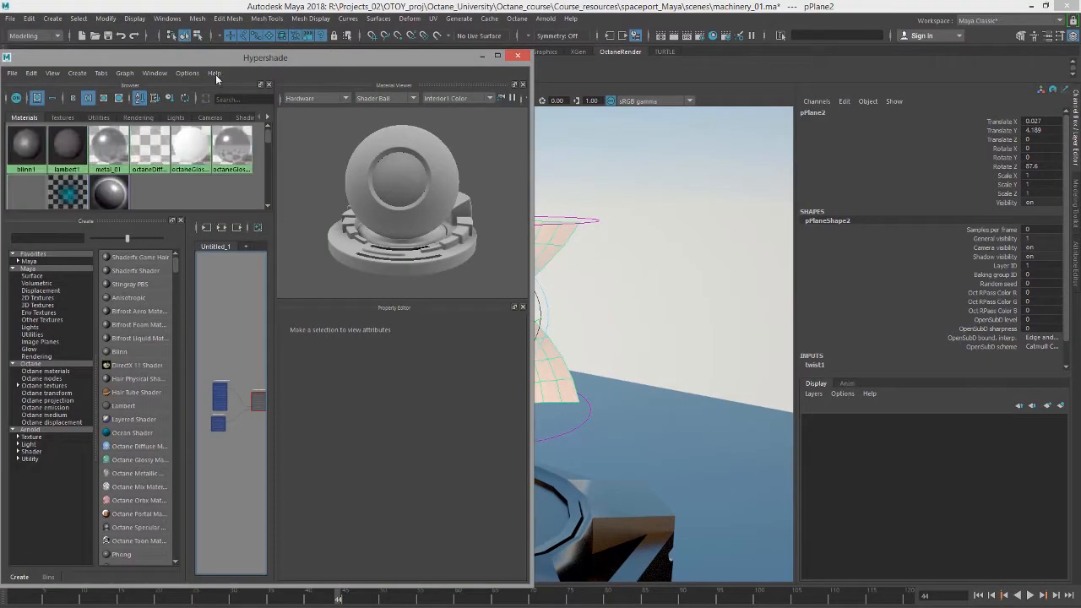
{"action": "left_click", "coordinate": [523, 86]}
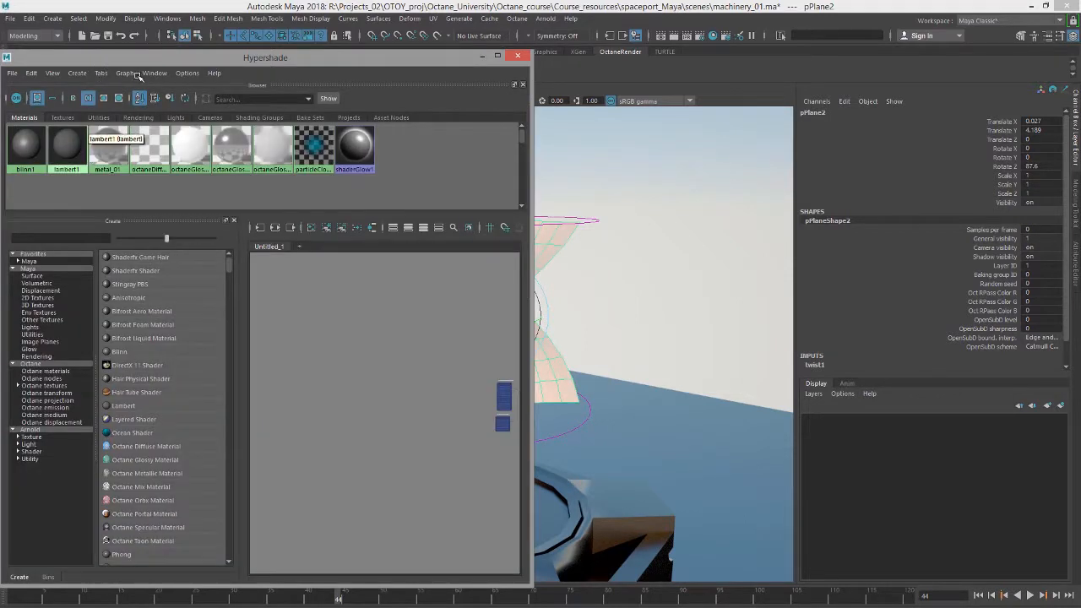
{"action": "left_click", "coordinate": [124, 73]}
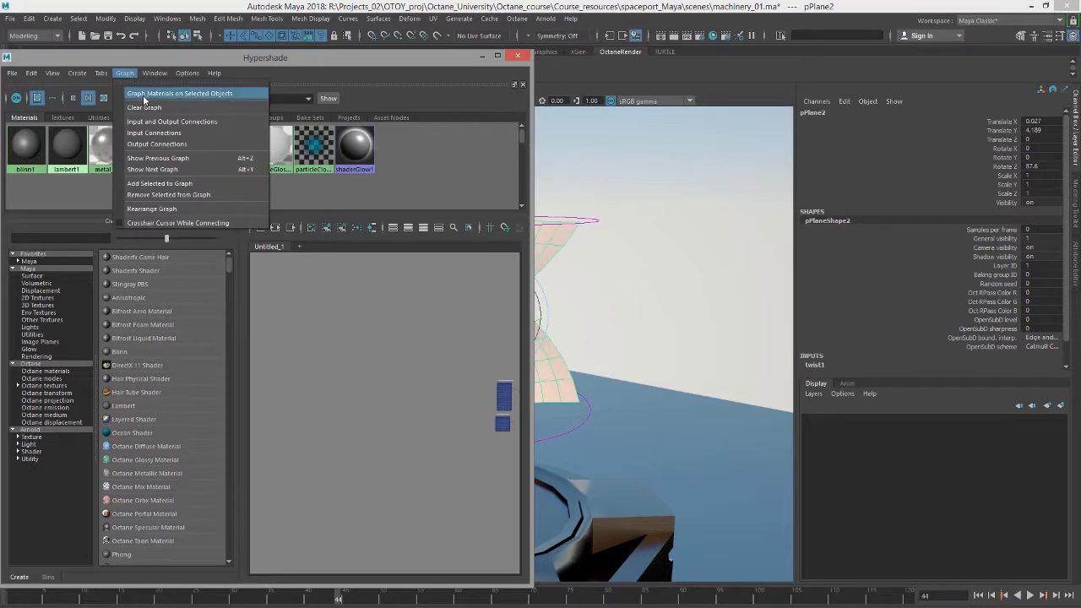
{"action": "left_click", "coordinate": [169, 90]}
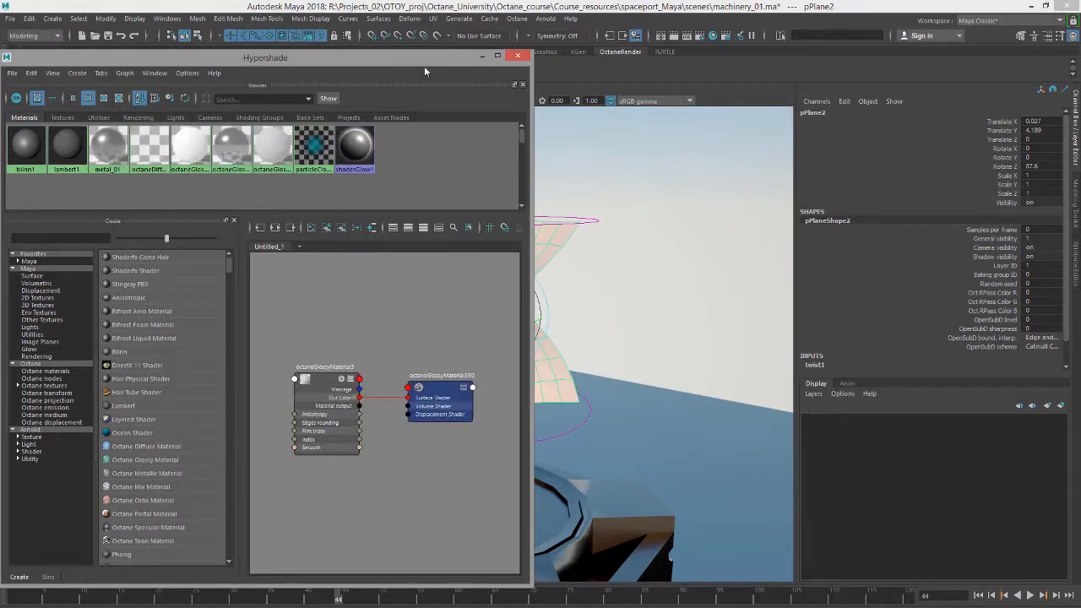
- Add an Octane Polygon Side Texture node beside the glossy material in the graph
{"action": "left_click_drag", "start_coordinate": [424, 66], "coordinate": [621, 53]}
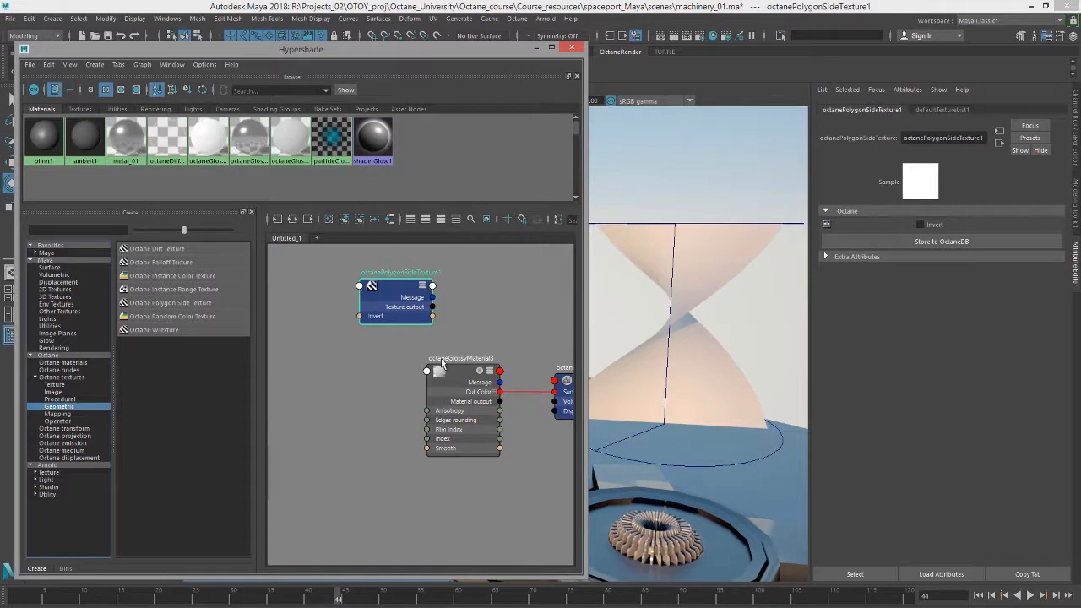
{"action": "right_click_drag", "start_coordinate": [486, 344], "coordinate": [467, 341], "text": "alt"}
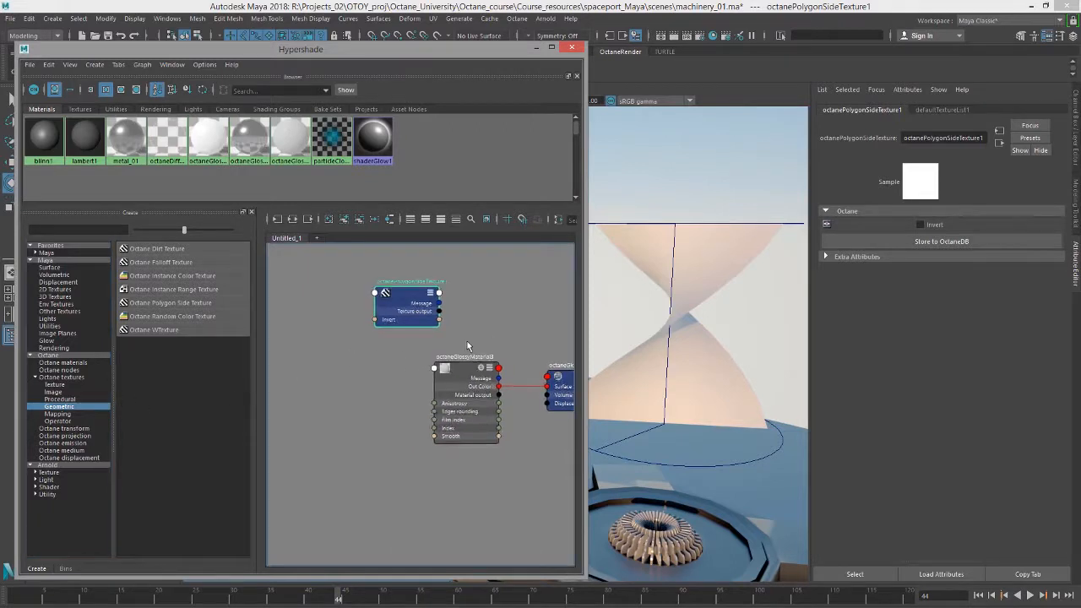
{"action": "middle_click_drag", "start_coordinate": [465, 341], "coordinate": [402, 344], "text": "alt"}
- Make the glossy material's Diffuse color bright red and set its Specular to 0.630
{"action": "left_click_drag", "start_coordinate": [410, 376], "coordinate": [408, 376]}
{"action": "left_click", "coordinate": [941, 226]}
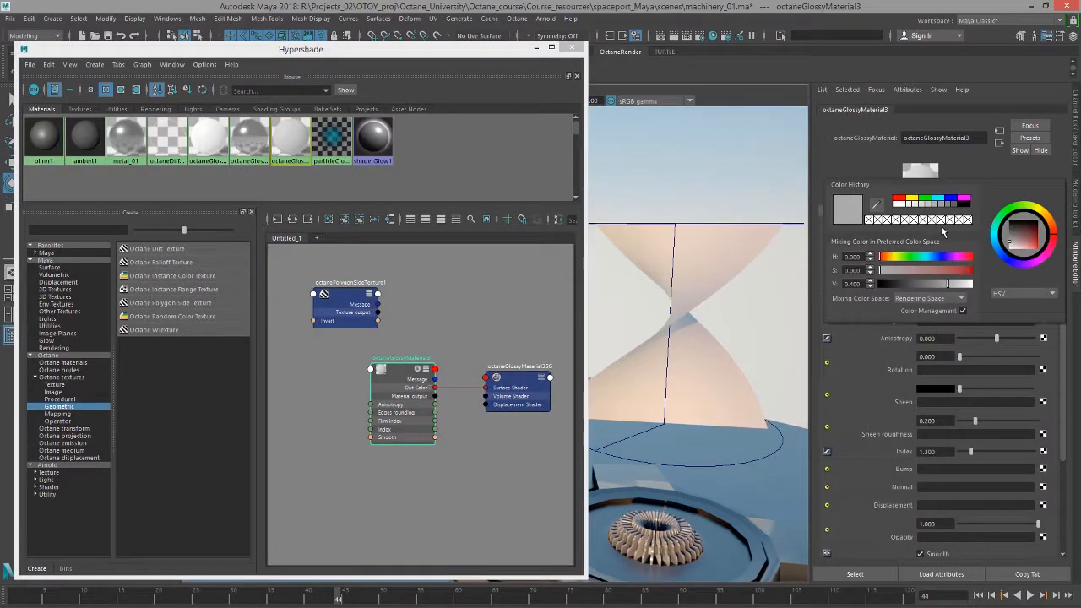
{"action": "left_click", "coordinate": [1039, 247]}
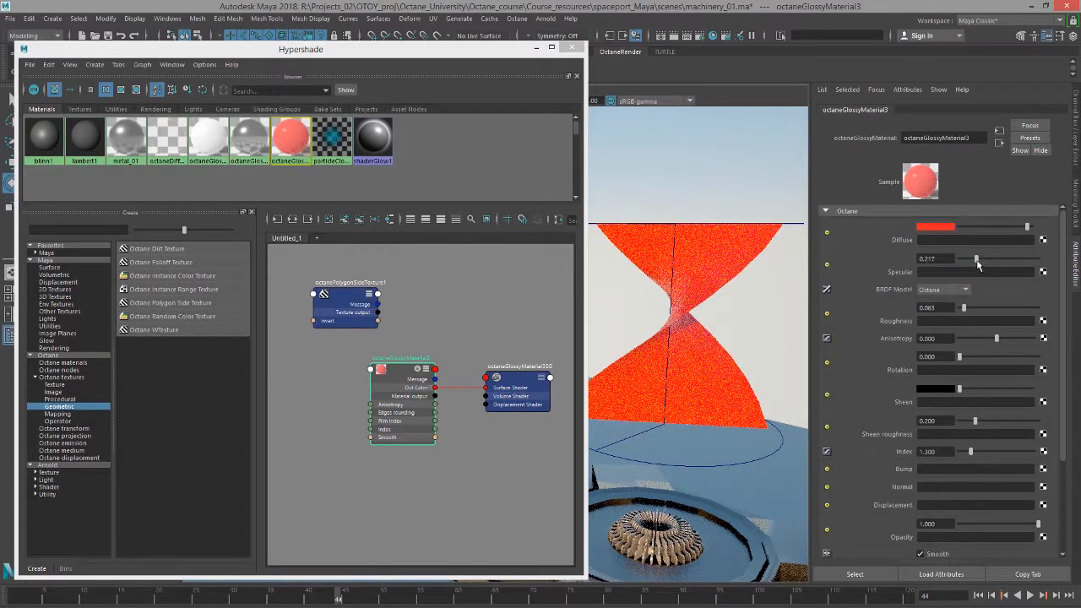
{"action": "left_click_drag", "start_coordinate": [978, 263], "coordinate": [1009, 259]}
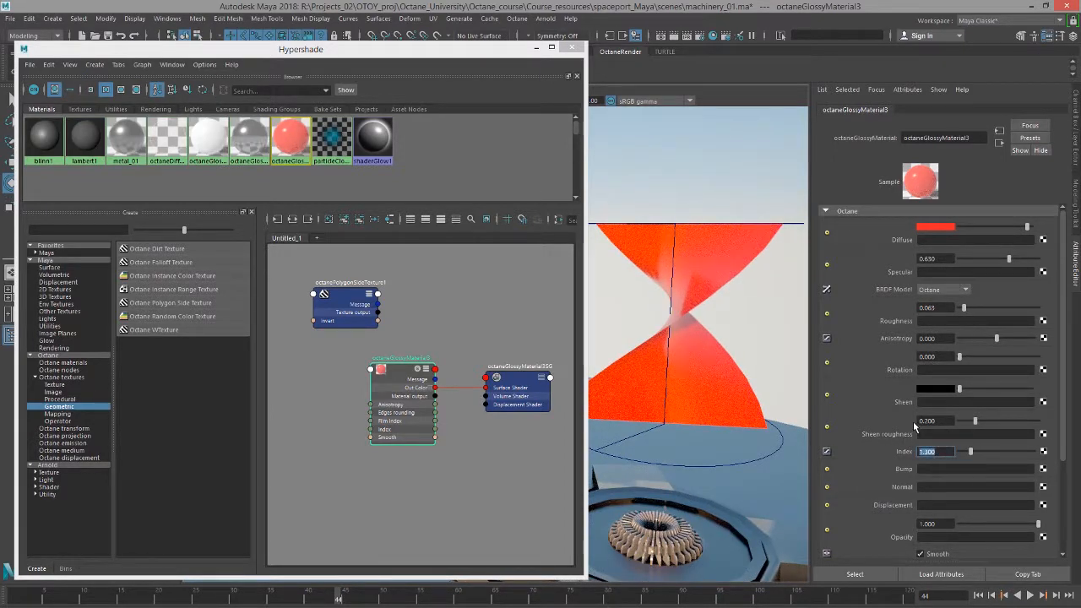
- Set the red glossy material's Index to 1.8 and its Roughness to about 0.022
{"action": "type", "text": ".8"}
{"action": "key", "text": "Return"}
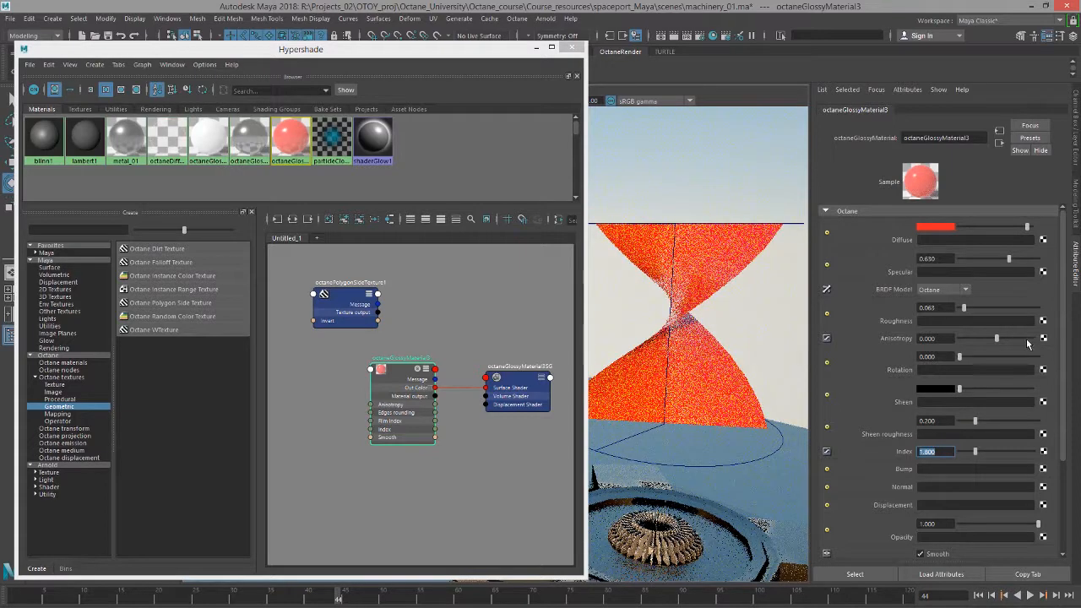
{"action": "left_click_drag", "start_coordinate": [963, 309], "coordinate": [965, 310]}
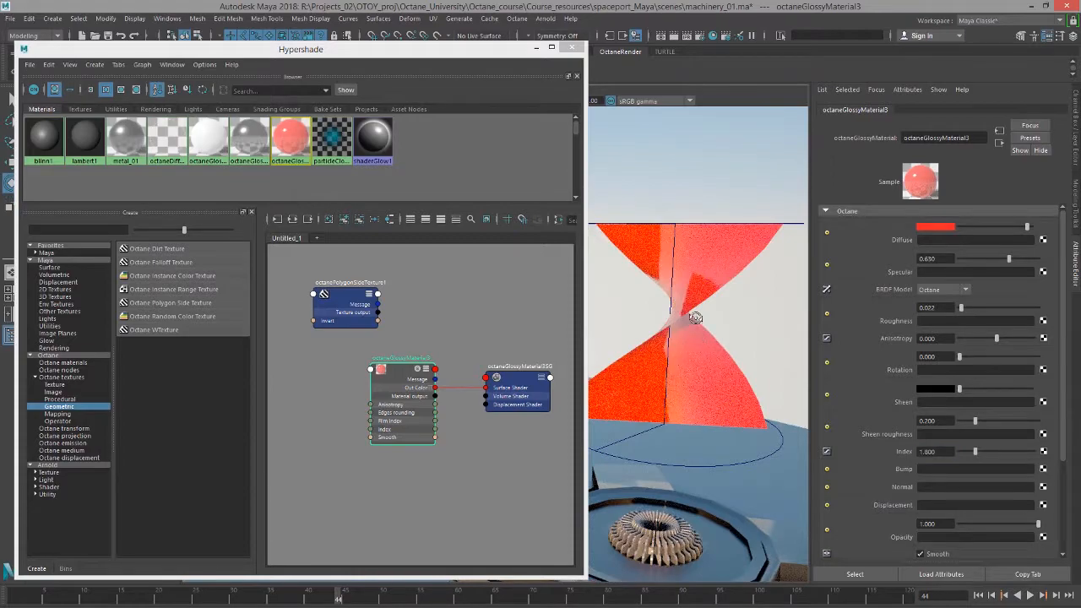
{"action": "mouse_move", "coordinate": [695, 318]}
{"action": "left_mouse_down", "text": "alt"}
{"action": "mouse_move", "coordinate": [719, 338]}
{"action": "mouse_move", "coordinate": [688, 254]}
{"action": "mouse_move", "coordinate": [701, 315]}
{"action": "mouse_move", "coordinate": [688, 330]}
{"action": "left_mouse_up", "text": "alt"}
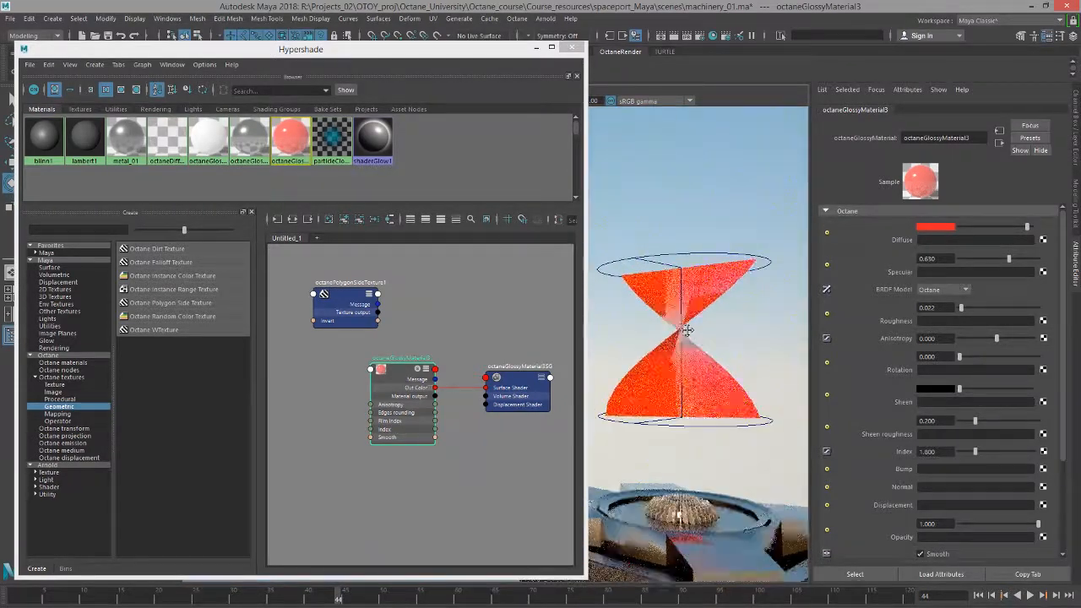
{"action": "middle_click_drag", "start_coordinate": [688, 330], "coordinate": [684, 330], "text": "alt"}
- Create an Octane Diffuse Material and assign it to the twisted plane
{"action": "left_click", "coordinate": [459, 445]}
{"action": "left_click", "coordinate": [626, 390]}
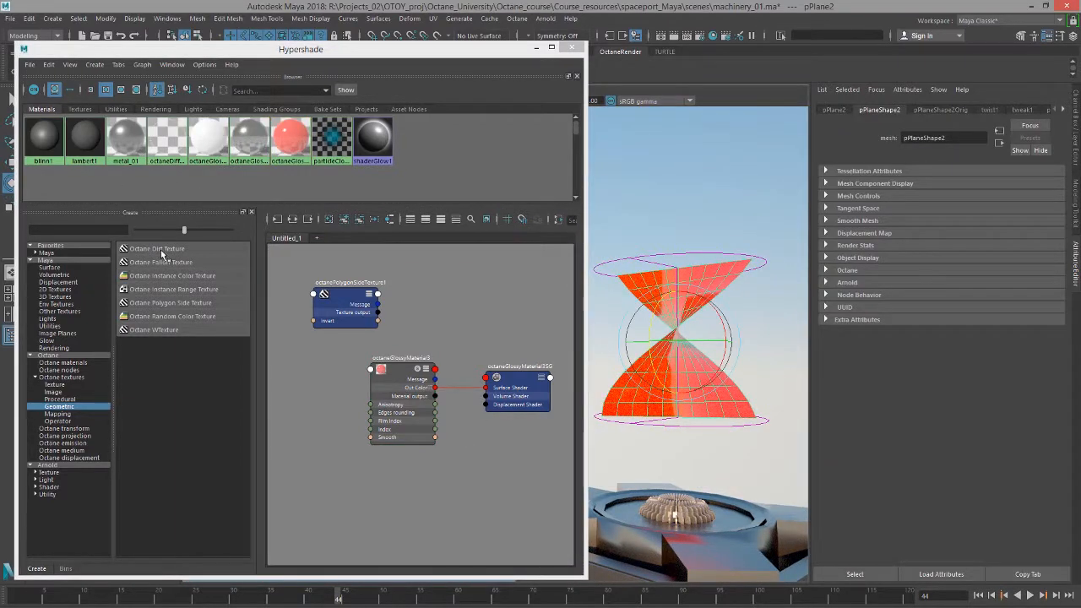
{"action": "left_click", "coordinate": [63, 363]}
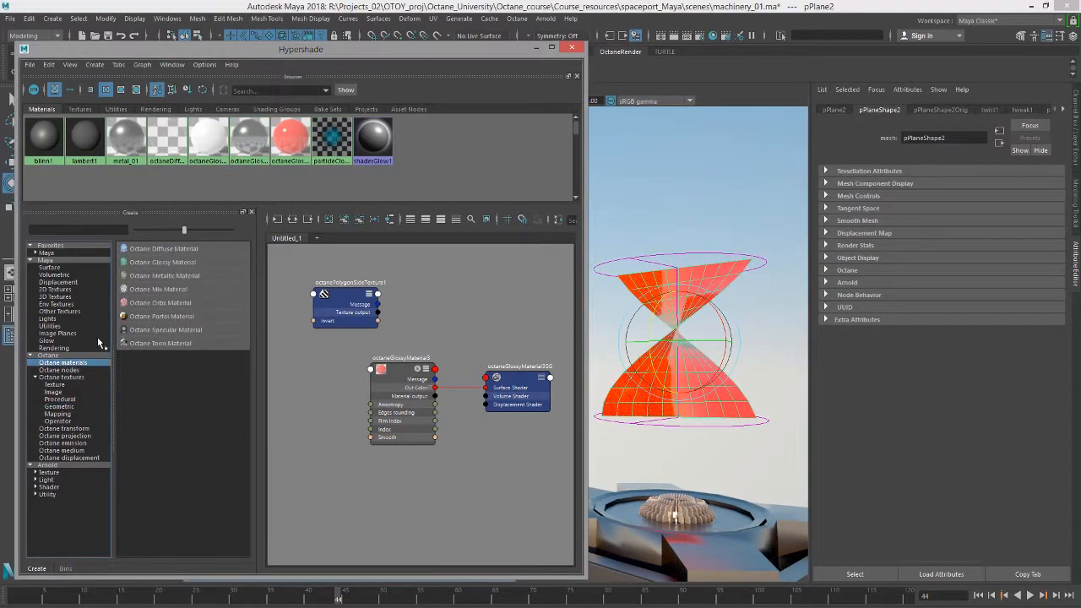
{"action": "left_click", "coordinate": [172, 250]}
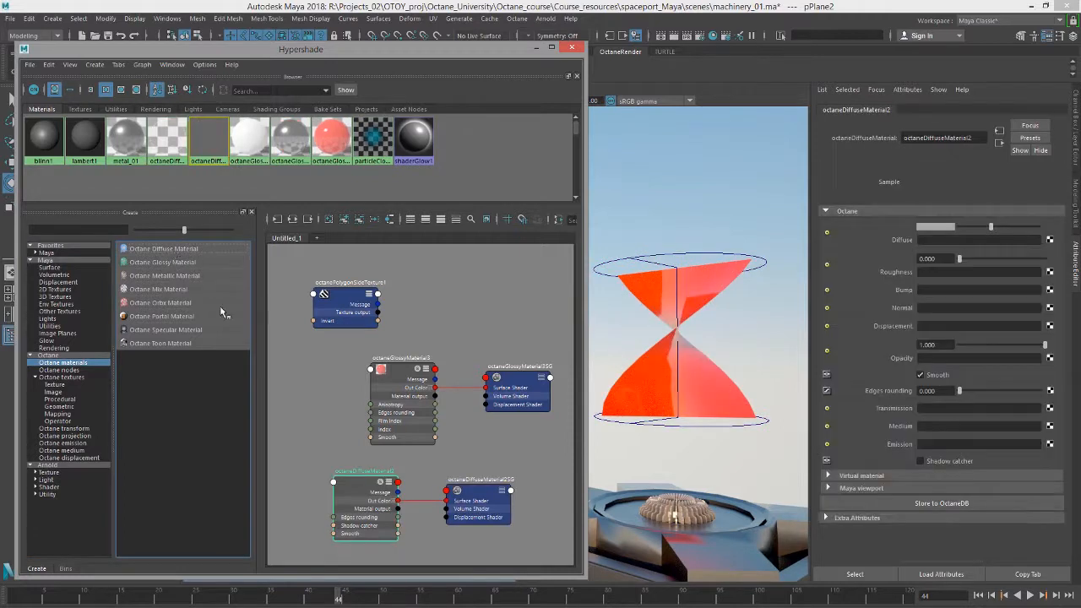
{"action": "left_click", "coordinate": [685, 373]}
{"action": "right_click_drag", "start_coordinate": [368, 476], "coordinate": [381, 414]}
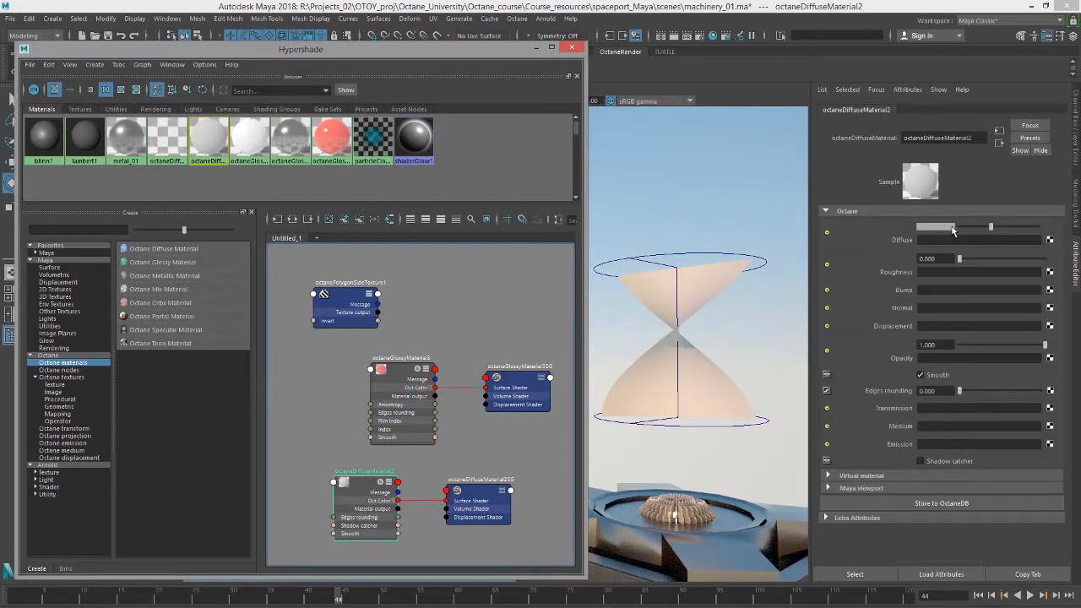
- Set the new diffuse material's color to black and arrange its nodes just below the glossy material's nodes
{"action": "left_click_drag", "start_coordinate": [953, 230], "coordinate": [943, 228]}
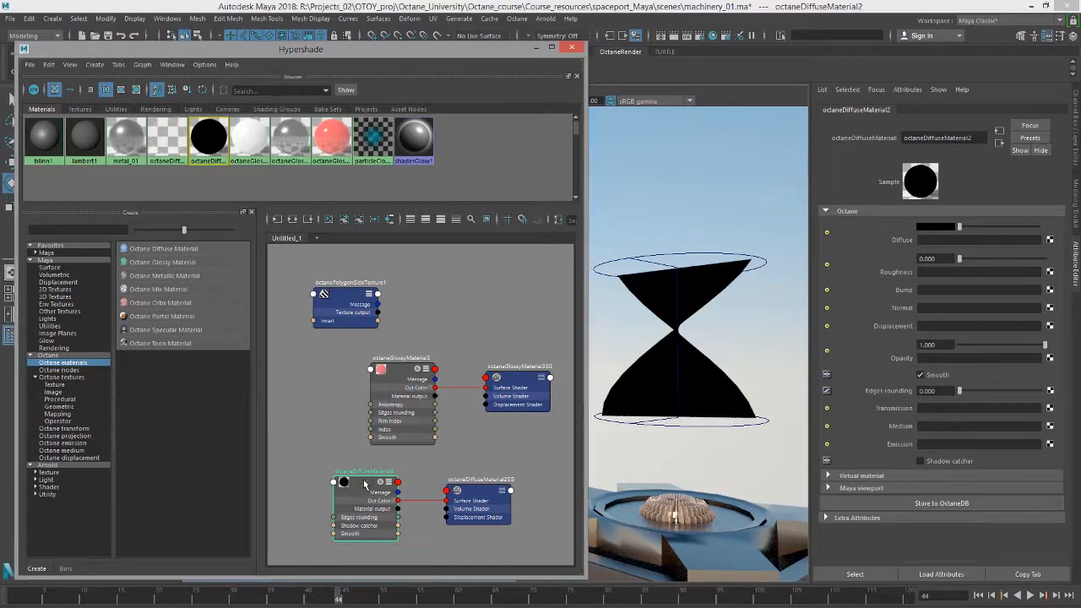
{"action": "left_click_drag", "start_coordinate": [368, 475], "coordinate": [396, 462]}
{"action": "left_click", "coordinate": [478, 493]}
{"action": "left_click_drag", "start_coordinate": [485, 489], "coordinate": [520, 425]}
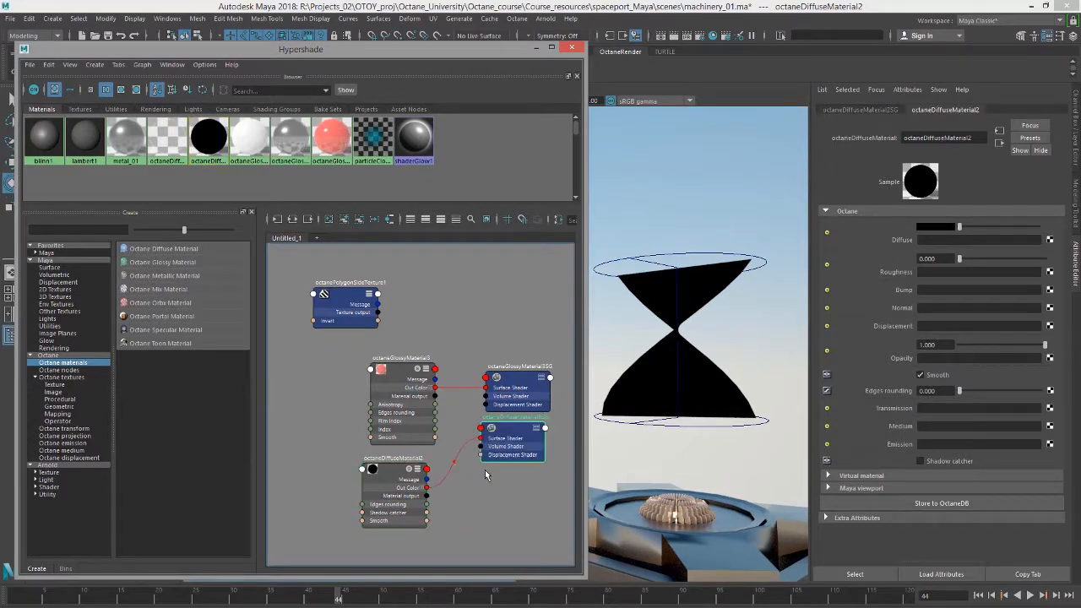
- Create an Octane Mix Material and assign it to the twisted plane
{"action": "middle_click_drag", "start_coordinate": [512, 455], "coordinate": [438, 447], "text": "alt"}
{"action": "right_click_drag", "start_coordinate": [483, 449], "coordinate": [441, 426], "text": "alt"}
{"action": "middle_click_drag", "start_coordinate": [442, 426], "coordinate": [434, 390], "text": "alt"}
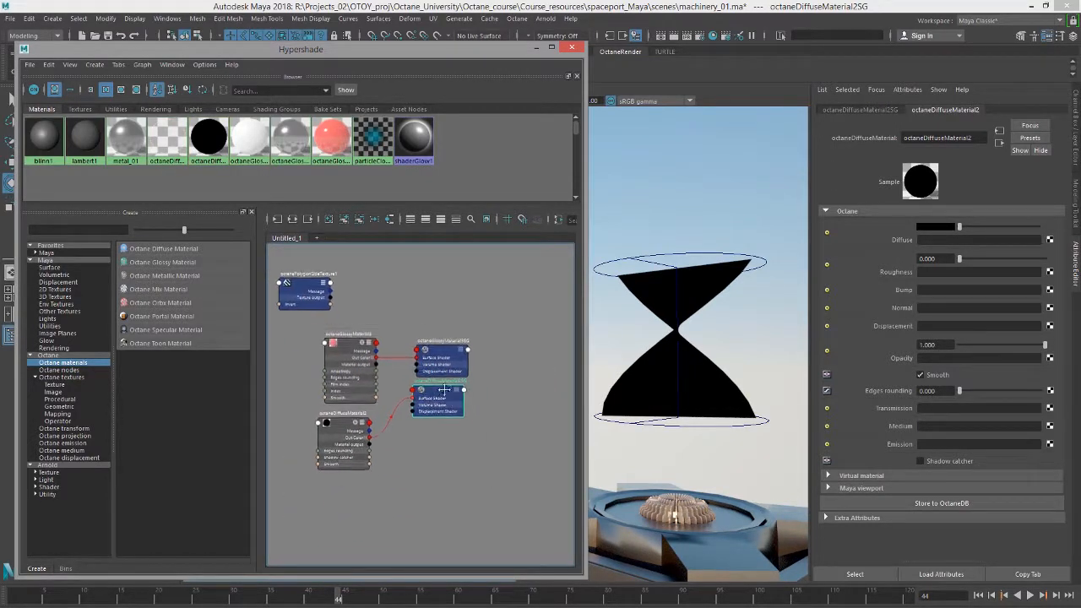
{"action": "right_click_drag", "start_coordinate": [460, 409], "coordinate": [450, 403], "text": "alt"}
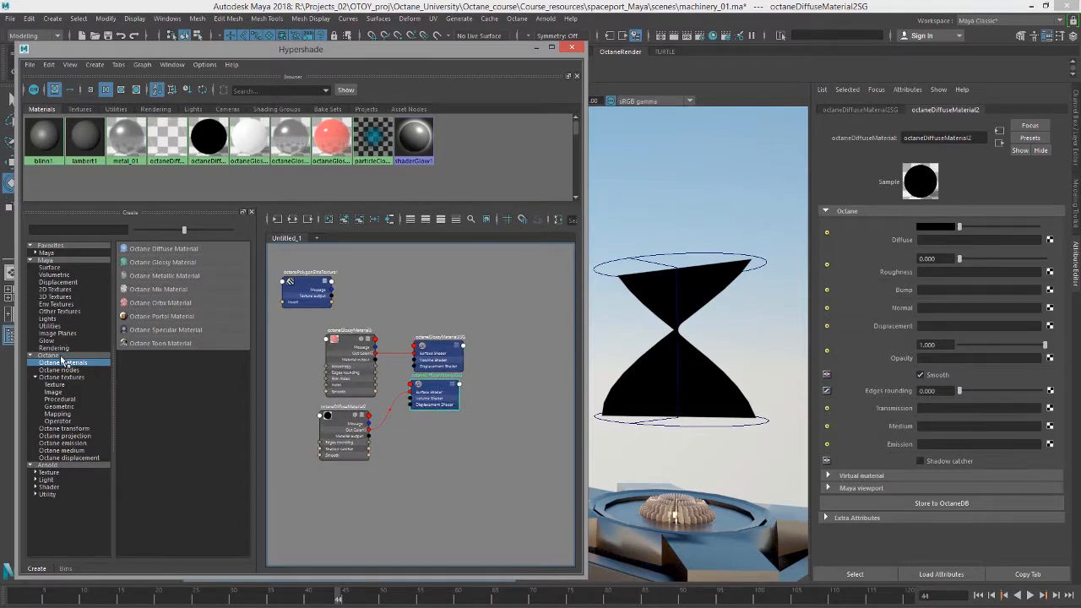
{"action": "left_click", "coordinate": [186, 292]}
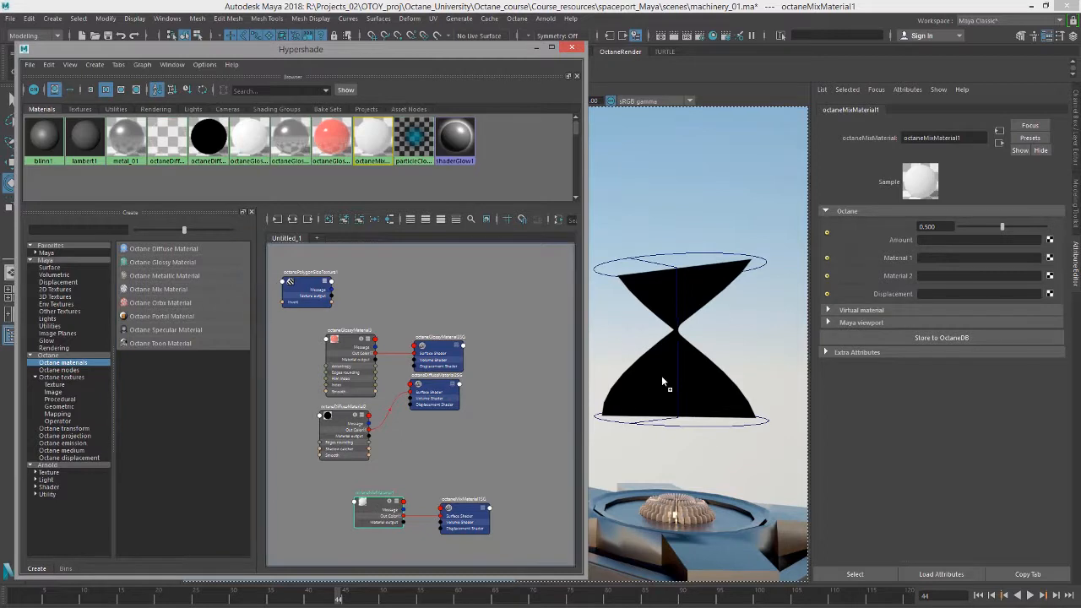
{"action": "middle_click_drag", "start_coordinate": [645, 377], "coordinate": [645, 377]}
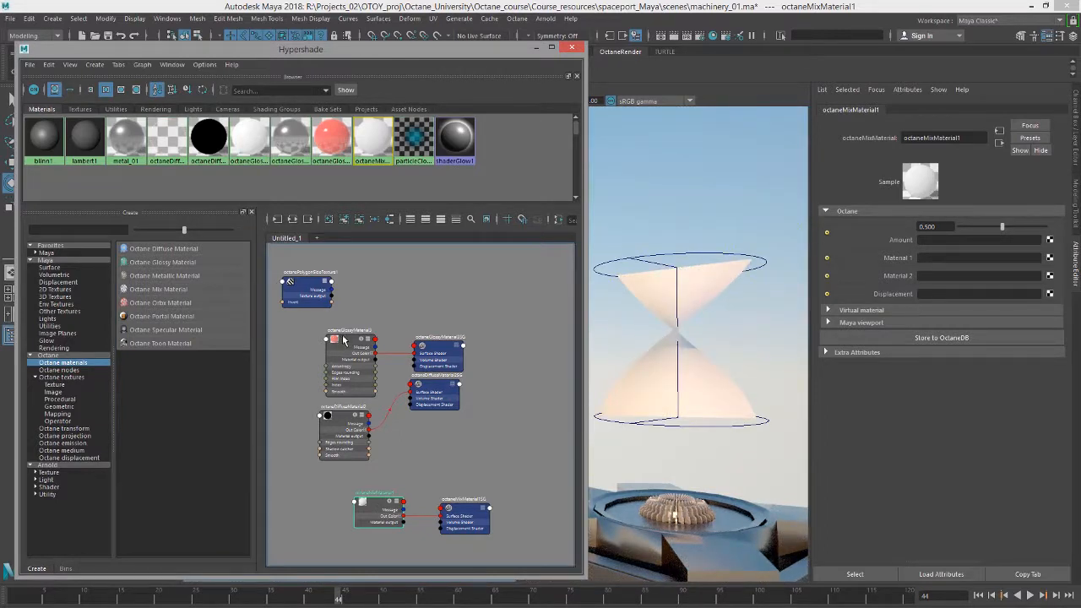
- Connect the red glossy material to the mix's Material 1, the black diffuse to Material 2, and the Polygon Side Texture to Amount
{"action": "middle_click_drag", "start_coordinate": [343, 339], "coordinate": [870, 253]}
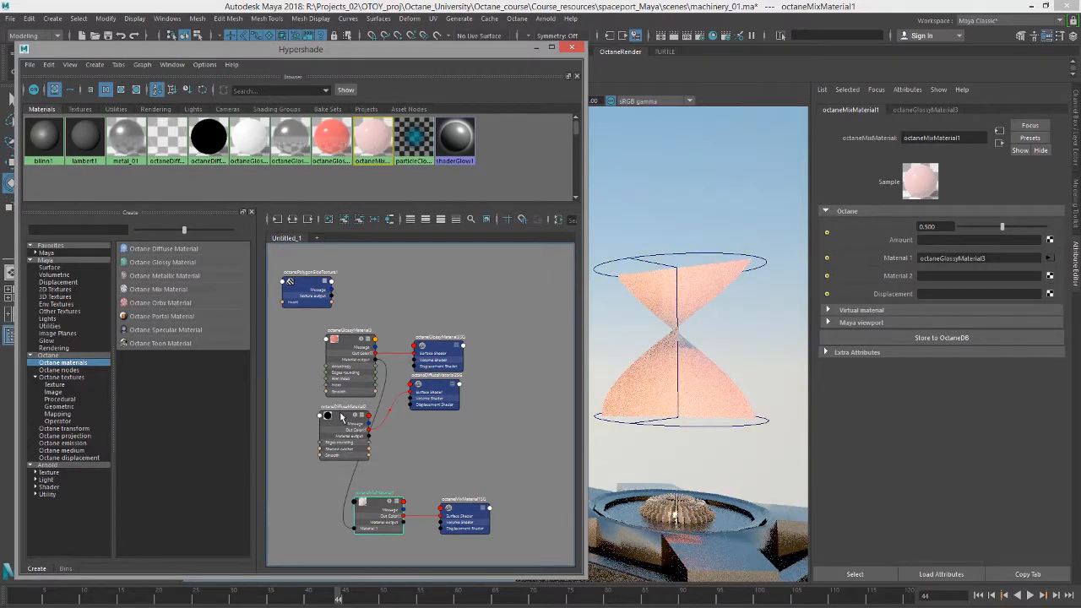
{"action": "middle_click_drag", "start_coordinate": [340, 411], "coordinate": [887, 279]}
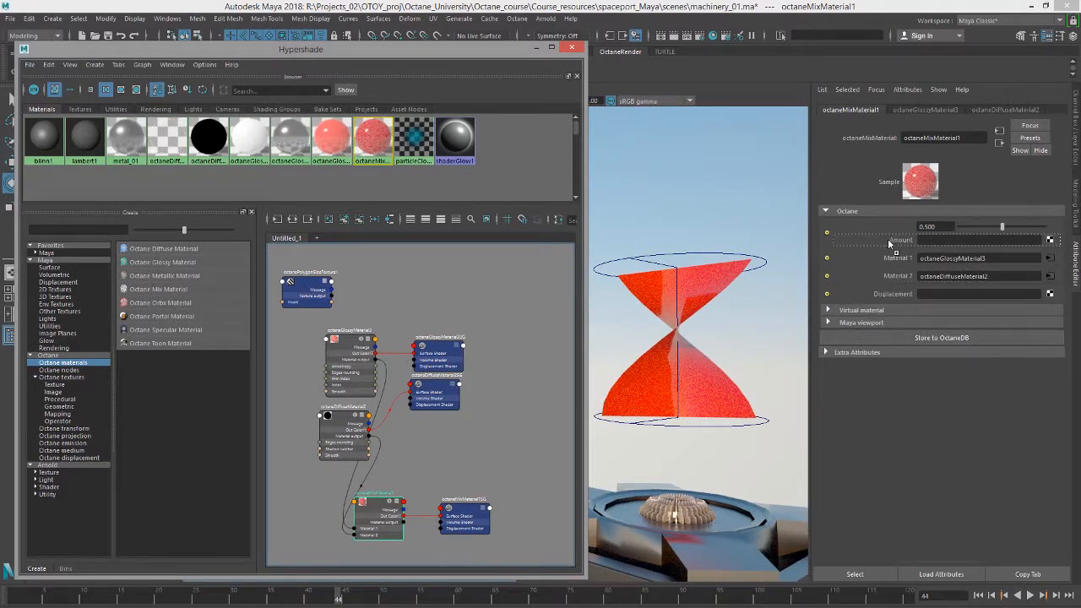
{"action": "middle_click_drag", "start_coordinate": [889, 243], "coordinate": [887, 242]}
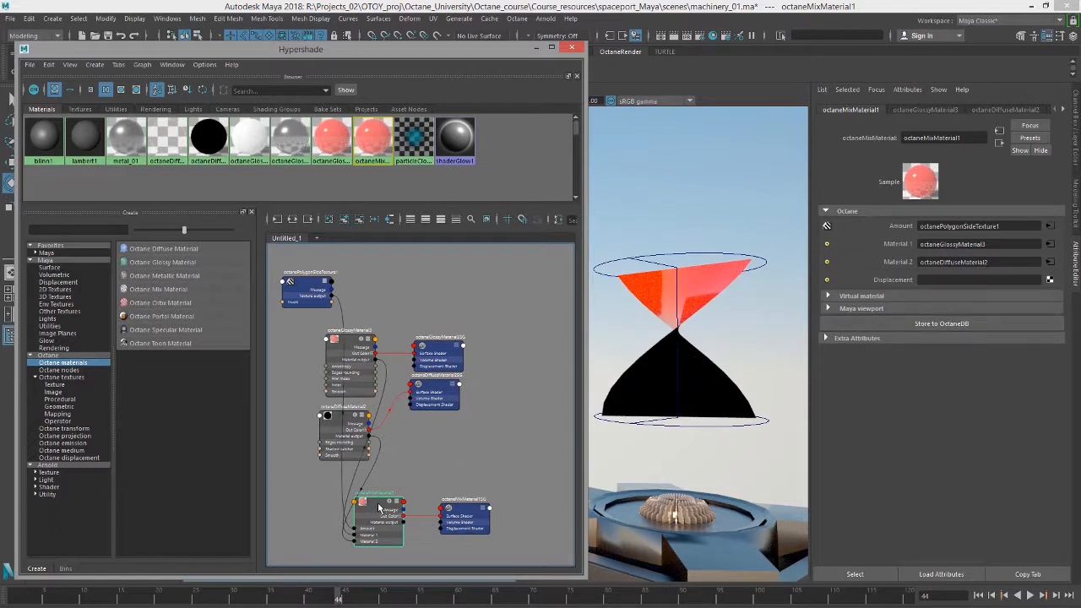
- Graph only the mix material's network and stack its inputs with the Polygon Side Texture uppermost, the glossy material below it, and the diffuse lowest
{"action": "left_click", "coordinate": [310, 219]}
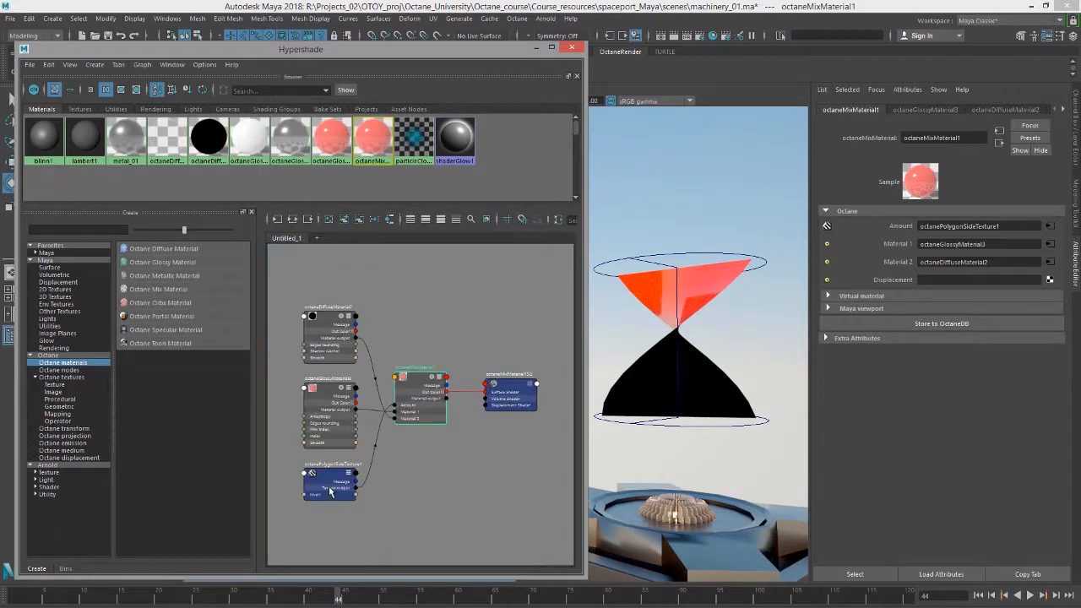
{"action": "left_click_drag", "start_coordinate": [330, 492], "coordinate": [331, 272]}
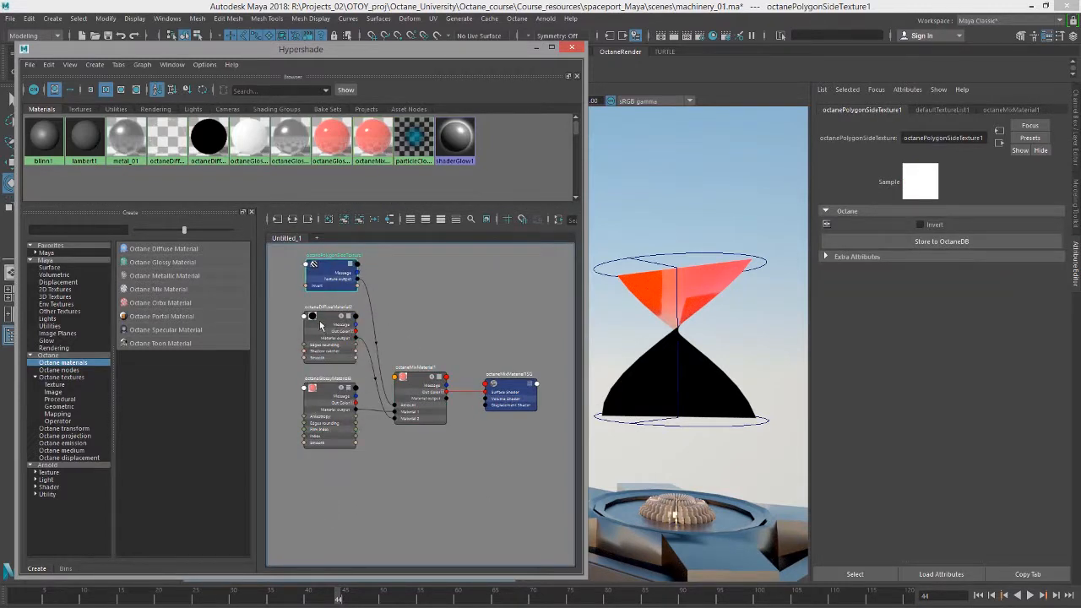
{"action": "left_click_drag", "start_coordinate": [320, 324], "coordinate": [325, 490]}
{"action": "left_click", "coordinate": [328, 288]}
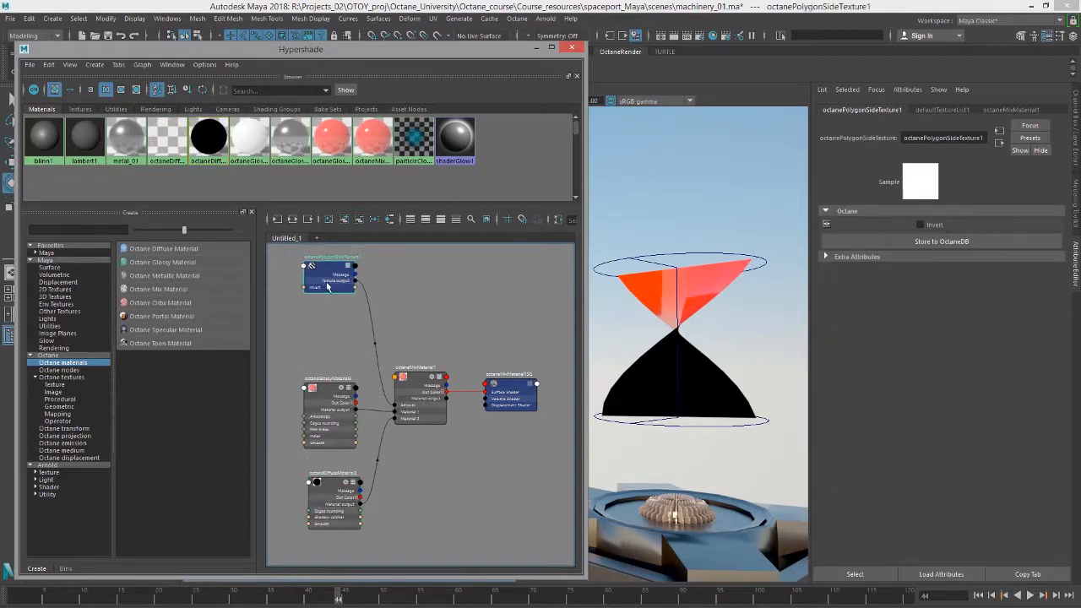
{"action": "left_click_drag", "start_coordinate": [328, 287], "coordinate": [316, 345]}
{"action": "left_click_drag", "start_coordinate": [322, 392], "coordinate": [314, 365]}
{"action": "left_click_drag", "start_coordinate": [330, 485], "coordinate": [330, 450]}
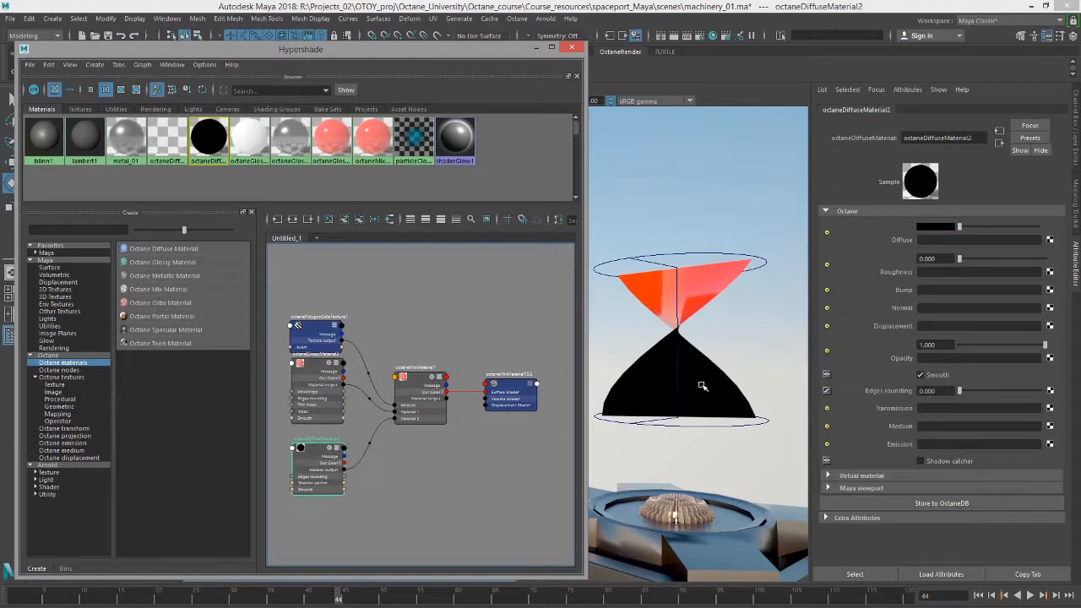
- Clear the Hypershade window from the viewport and toggle the Polygon Side Texture's Invert option to compare the twisted plane's two sides
{"action": "mouse_move", "coordinate": [687, 379]}
{"action": "left_mouse_down", "text": "alt"}
{"action": "mouse_move", "coordinate": [638, 381]}
{"action": "mouse_move", "coordinate": [729, 386]}
{"action": "mouse_move", "coordinate": [700, 374]}
{"action": "mouse_move", "coordinate": [698, 386]}
{"action": "mouse_move", "coordinate": [667, 350]}
{"action": "mouse_move", "coordinate": [689, 398]}
{"action": "mouse_move", "coordinate": [708, 387]}
{"action": "mouse_move", "coordinate": [676, 380]}
{"action": "left_mouse_up", "text": "alt"}
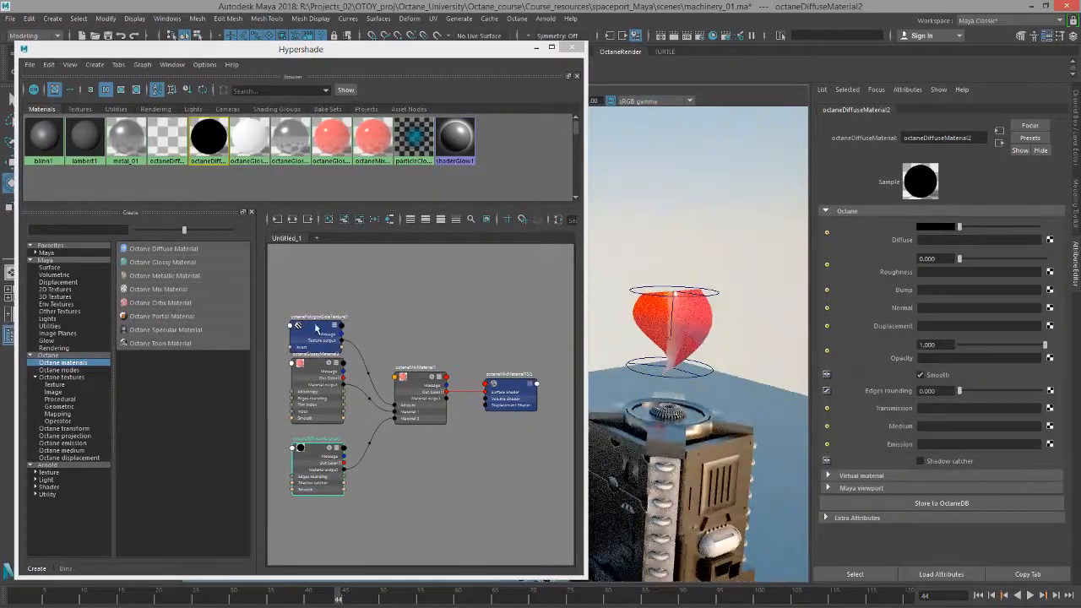
{"action": "left_click", "coordinate": [316, 328]}
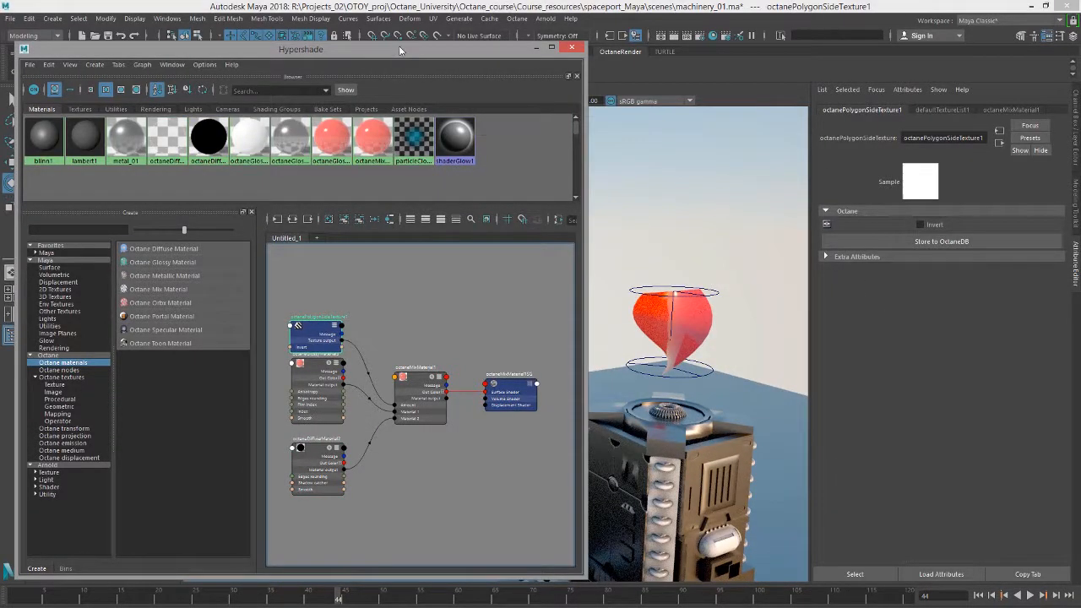
{"action": "left_click_drag", "start_coordinate": [506, 53], "coordinate": [251, 103]}
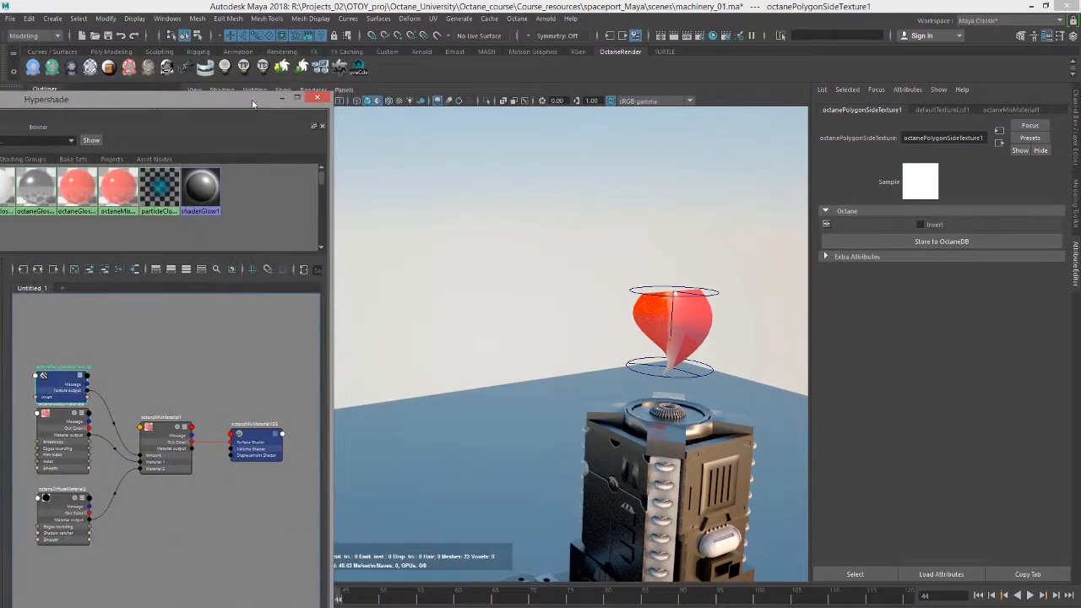
{"action": "left_click", "coordinate": [921, 225]}
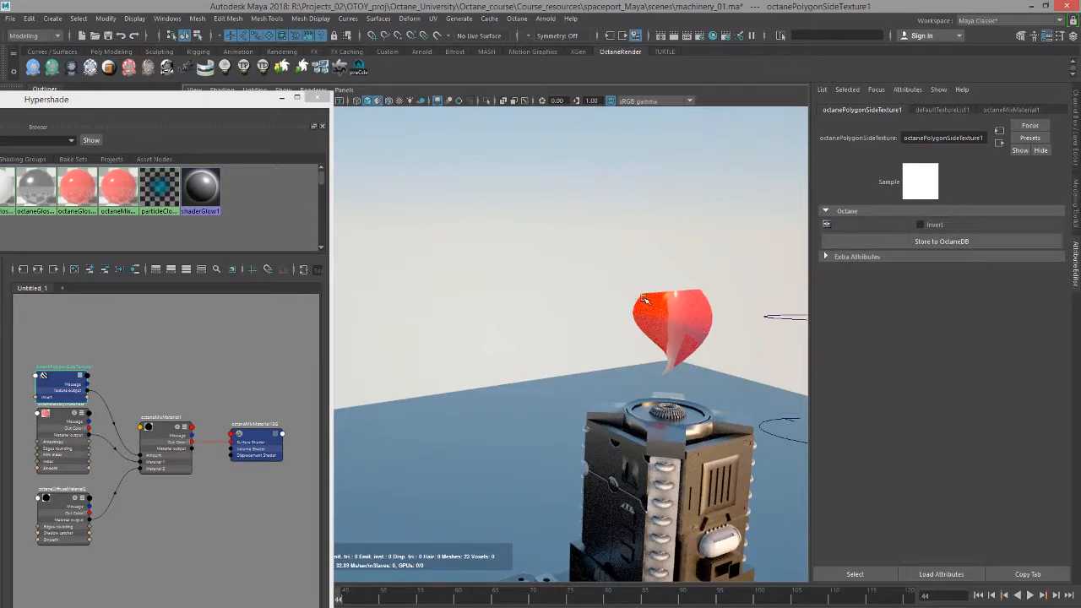
{"action": "scroll", "coordinate": [630, 295], "scroll_direction": "up", "scroll_amount": 4}
{"action": "middle_click_drag", "start_coordinate": [657, 330], "coordinate": [590, 326], "text": "alt"}
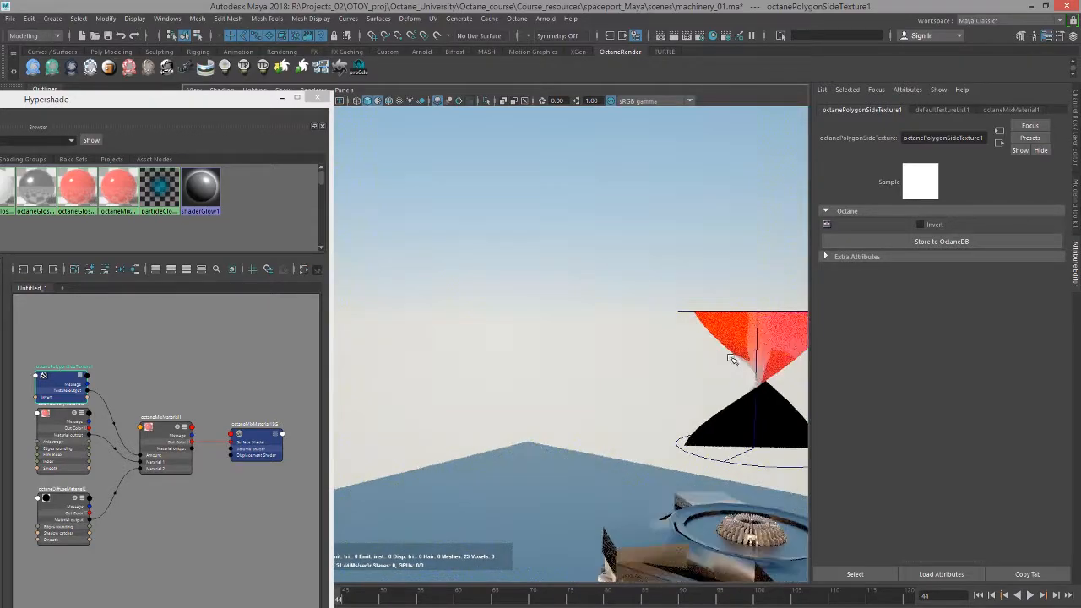
{"action": "middle_click_drag", "start_coordinate": [733, 358], "coordinate": [566, 261], "text": "alt"}
{"action": "left_click_drag", "start_coordinate": [566, 261], "coordinate": [647, 266], "text": "alt"}
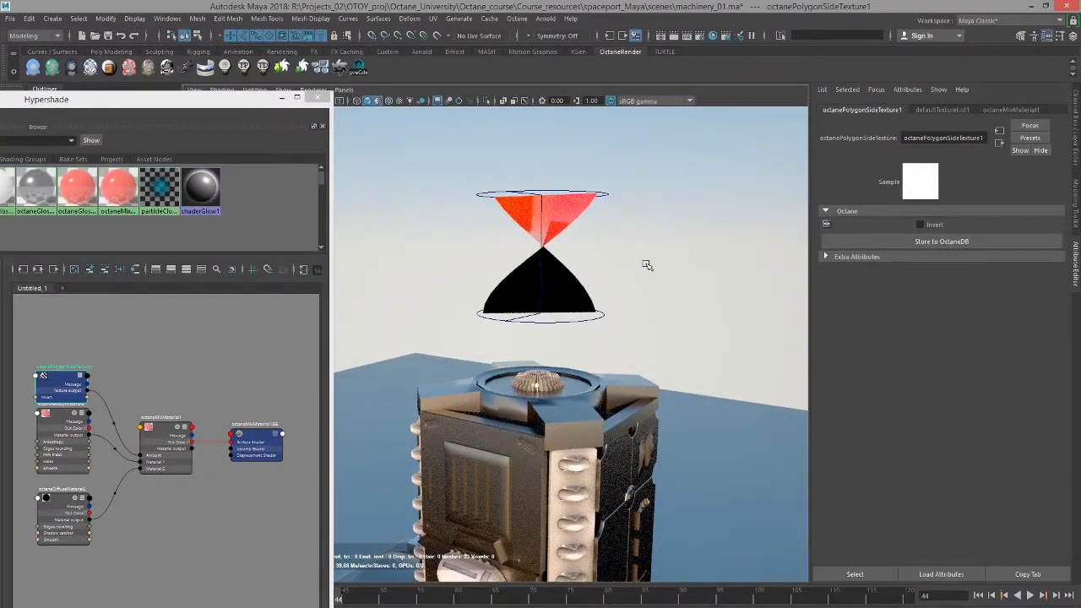